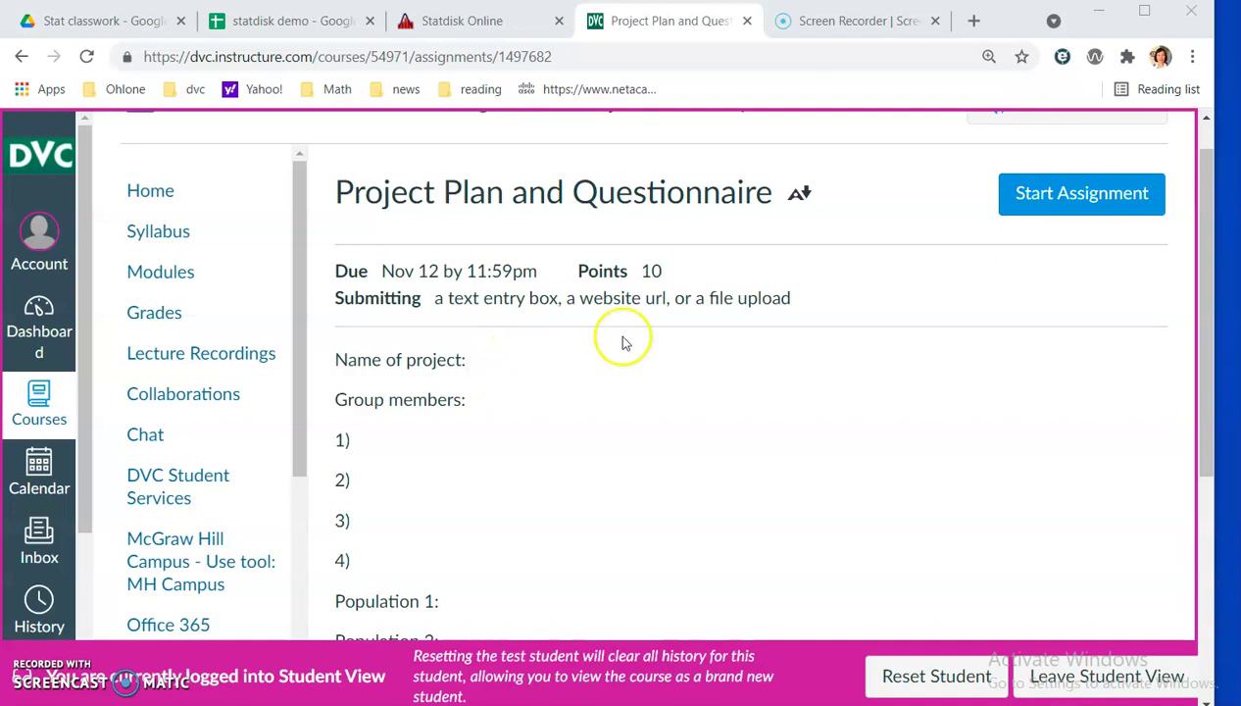
Review the prompts of the Project Plan and Questionnaire assignment and start the assignment
scroll(627, 471, down, 2)
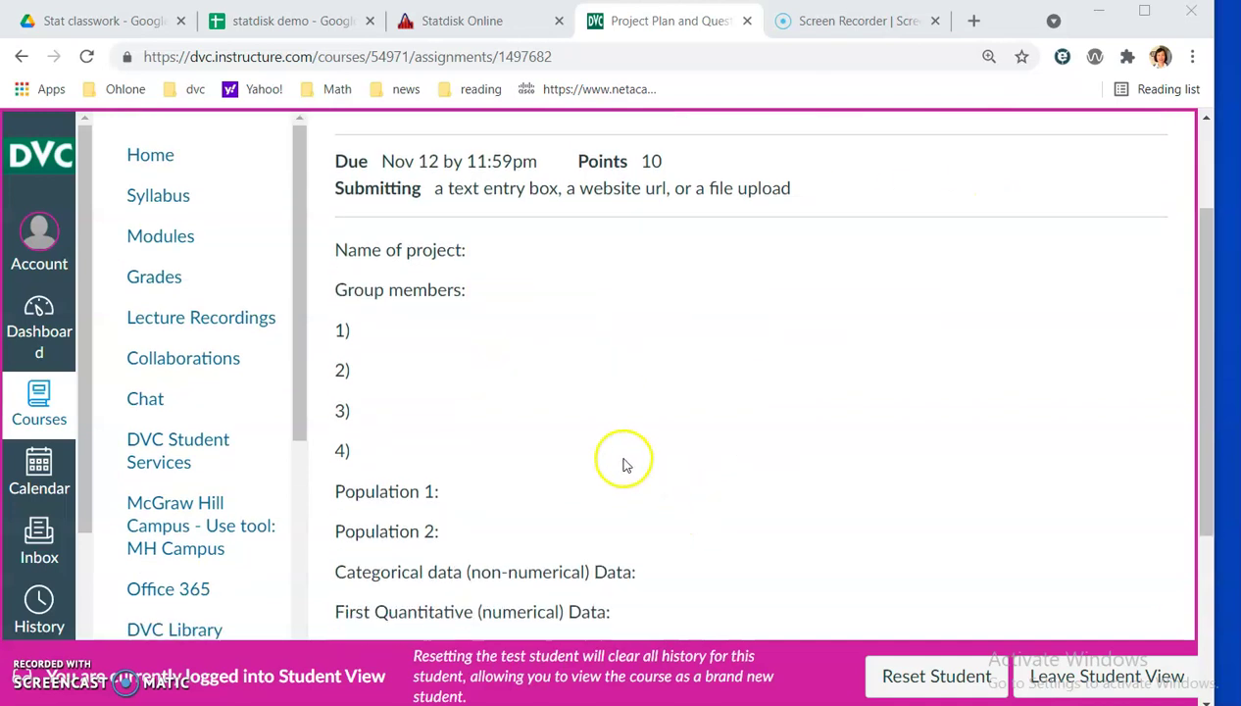
scroll(446, 447, down, 2)
scroll(446, 446, up, 2)
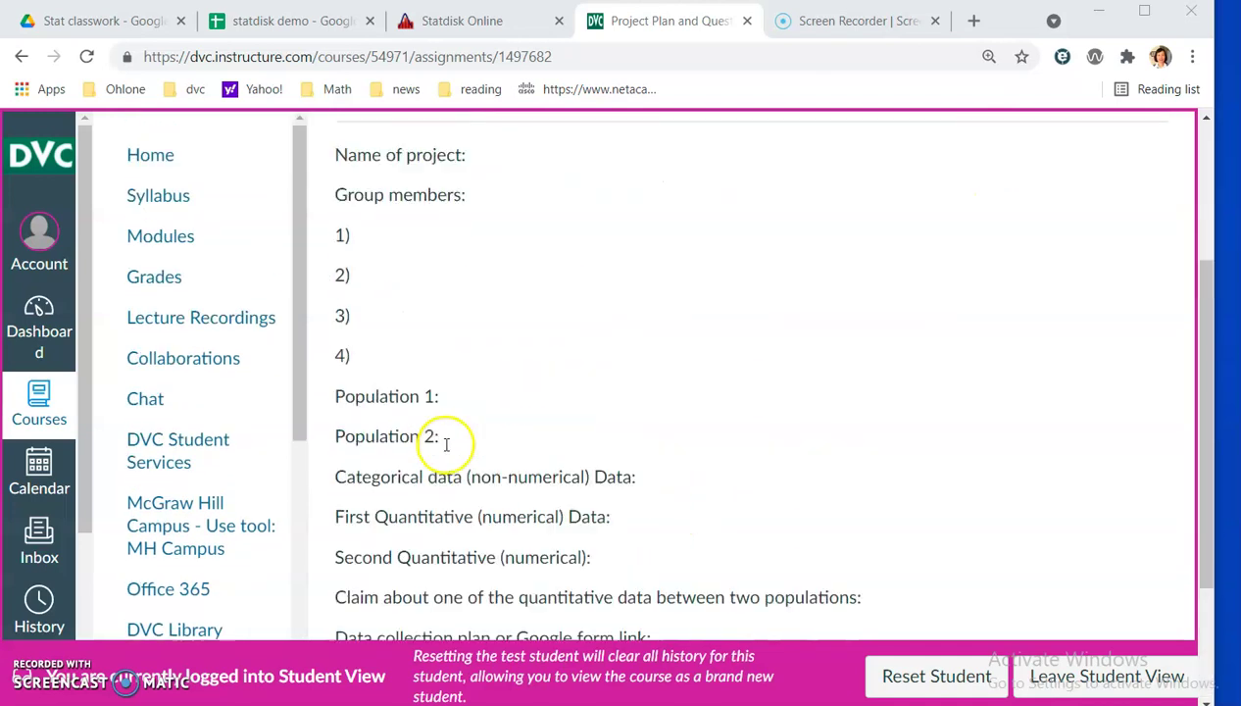
scroll(457, 429, up, 2)
click(1045, 208)
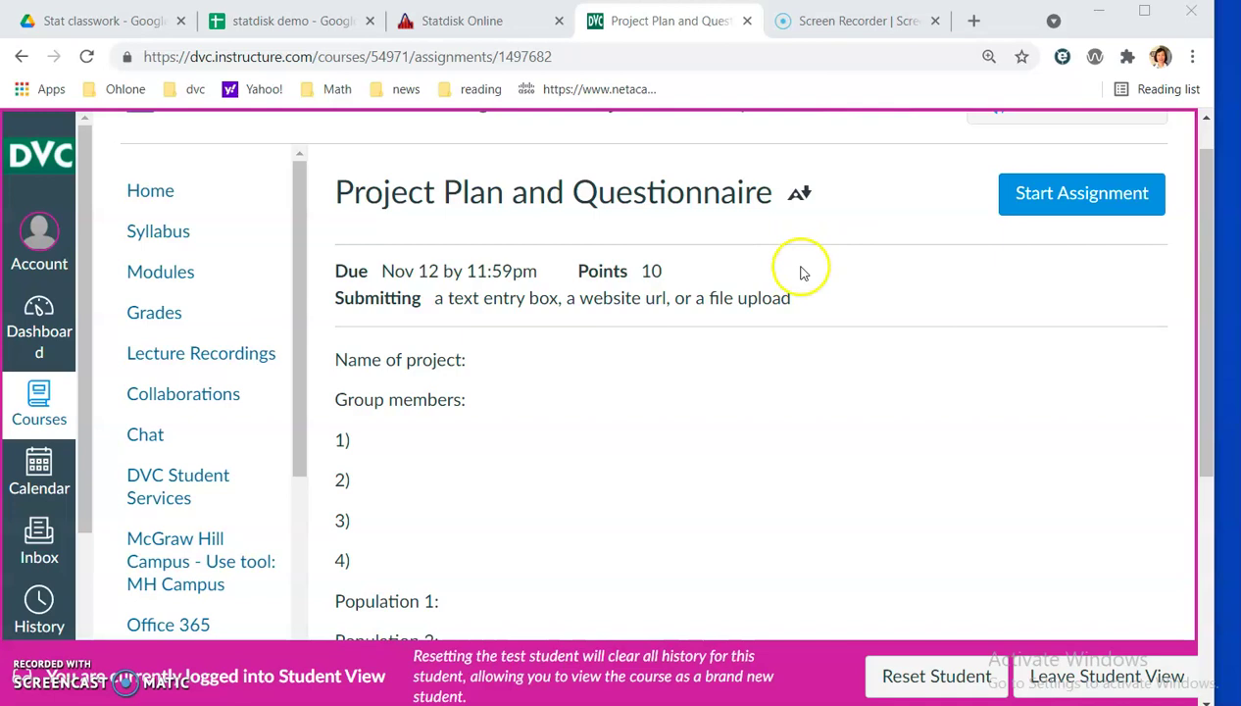
click(1059, 196)
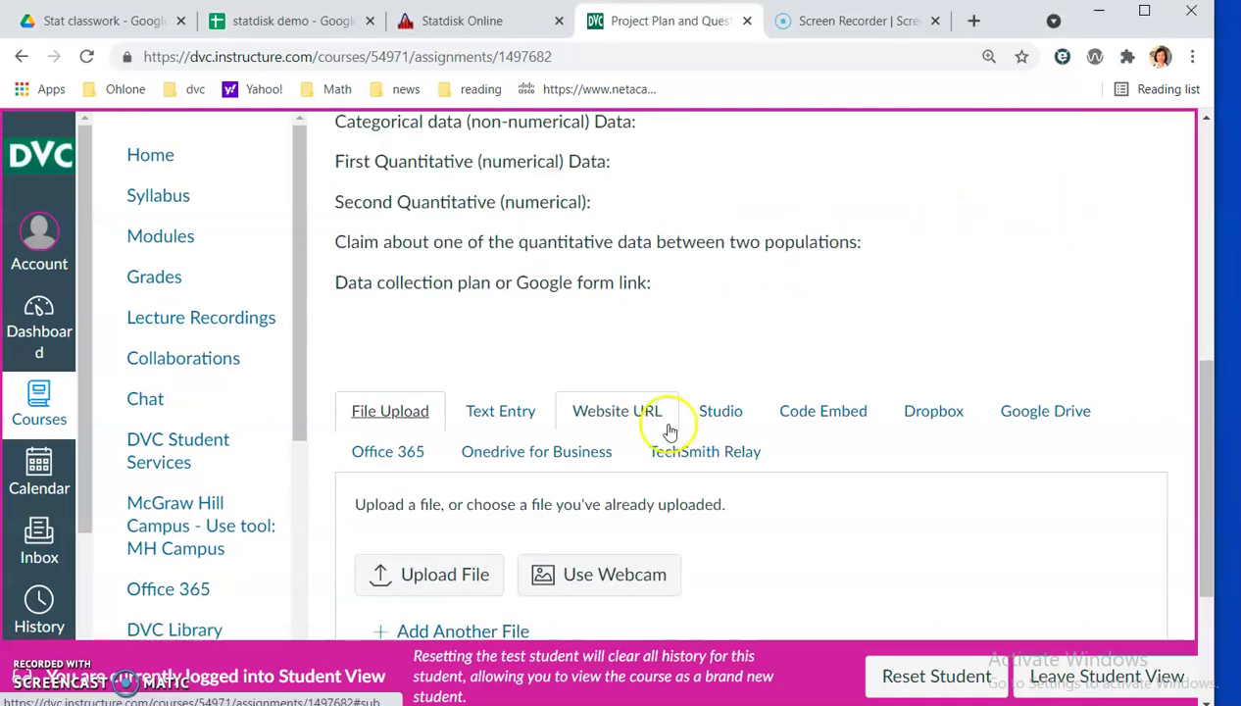
Try to submit the assignment as a file upload without attaching a file
scroll(667, 392, down, 1)
scroll(676, 422, down, 2)
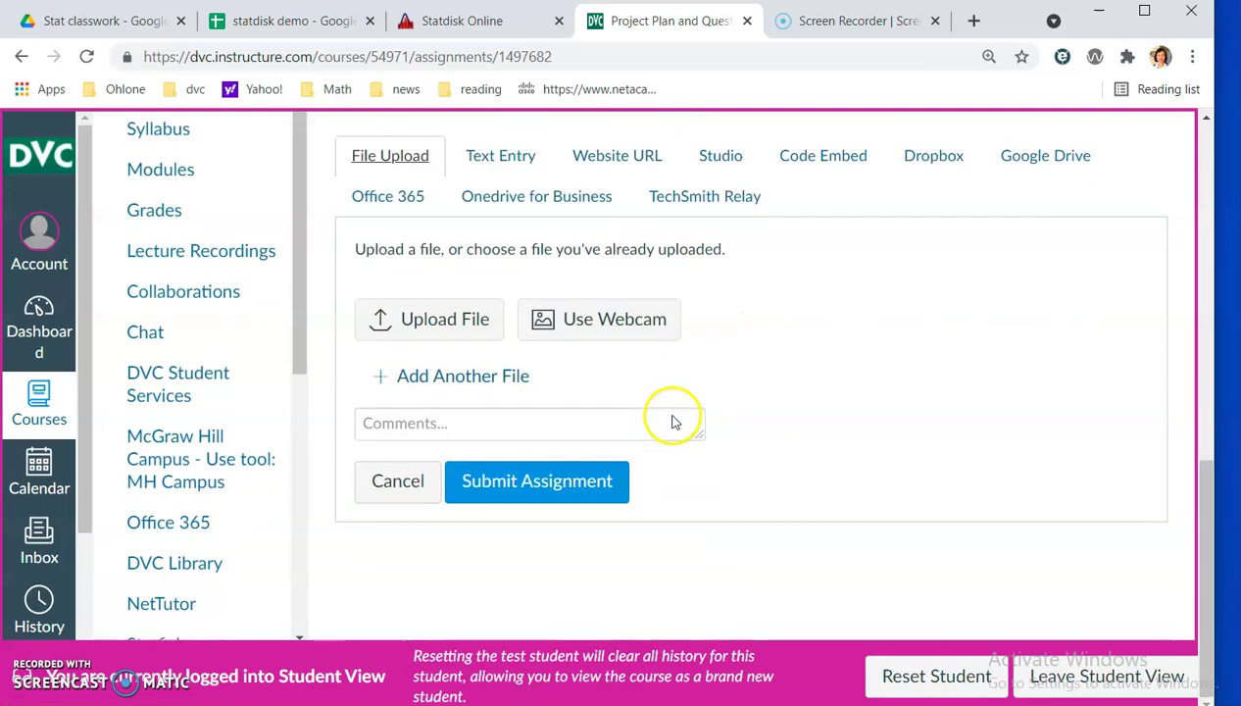
click(582, 483)
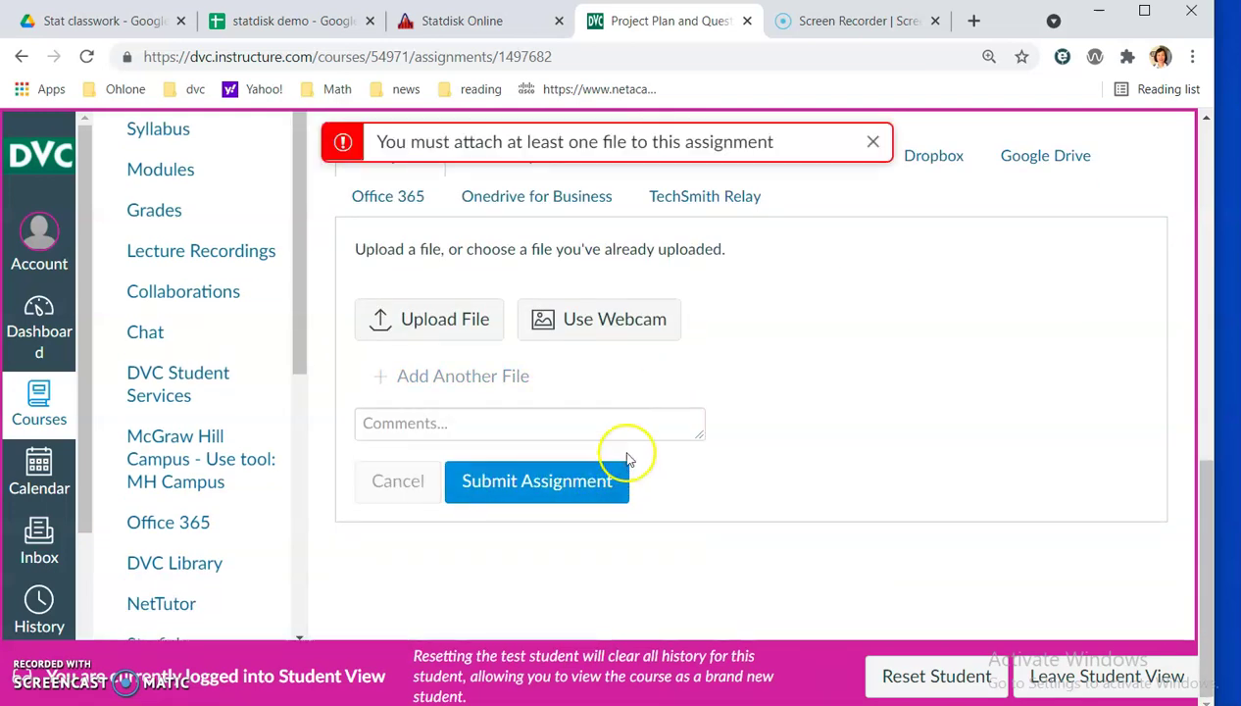
Switch the assignment's submission type to Text Entry
scroll(632, 422, up, 3)
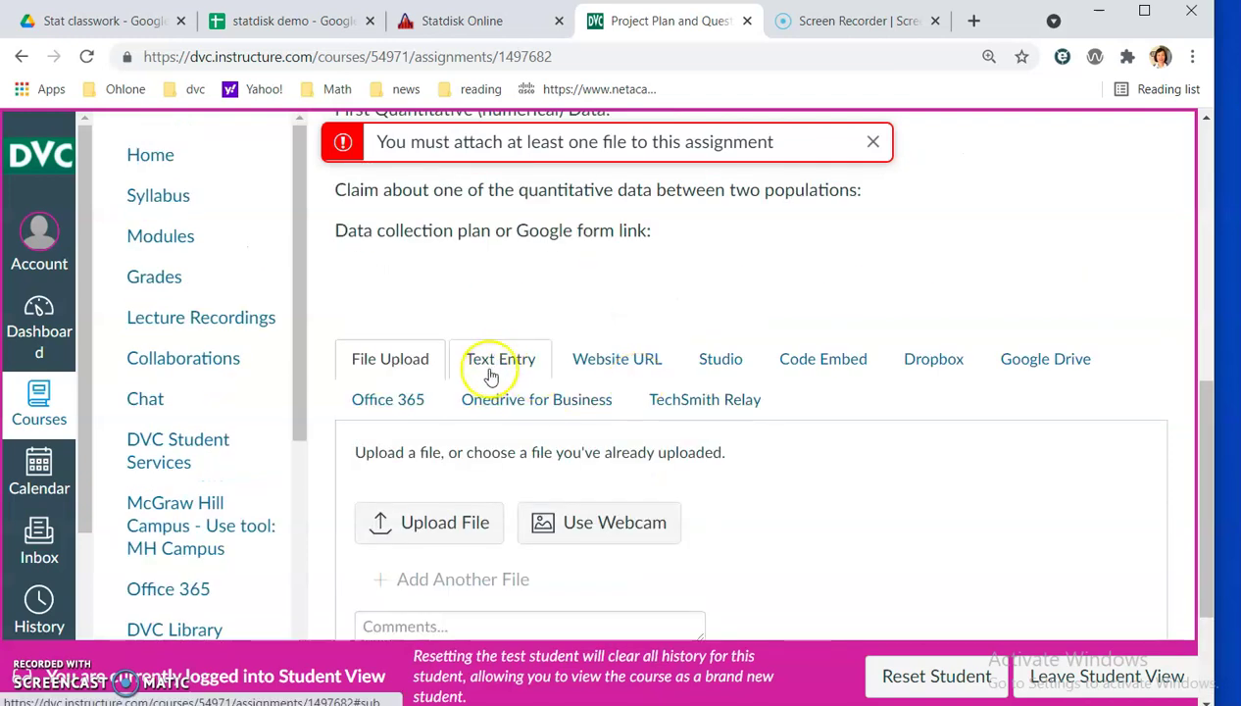
click(500, 361)
scroll(702, 363, down, 3)
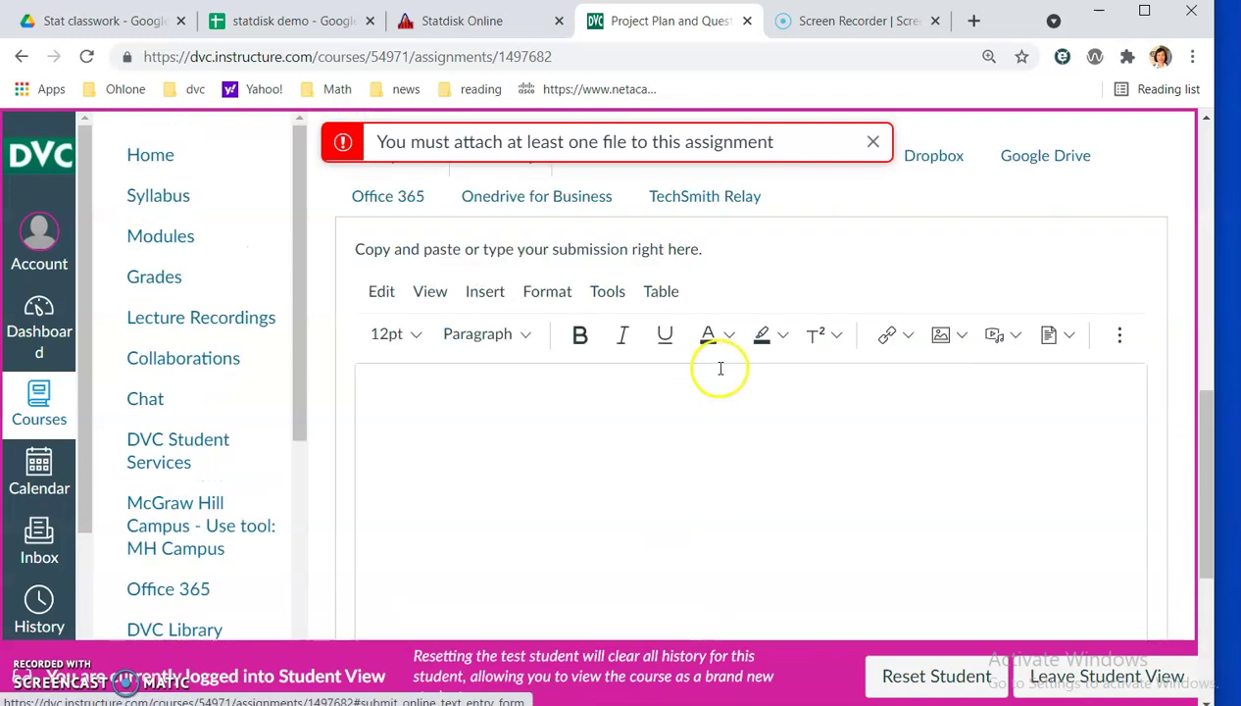
Select the assignment prompts from "Name of project:" through "First Quantitative (numerical) Data:"
scroll(679, 410, up, 5)
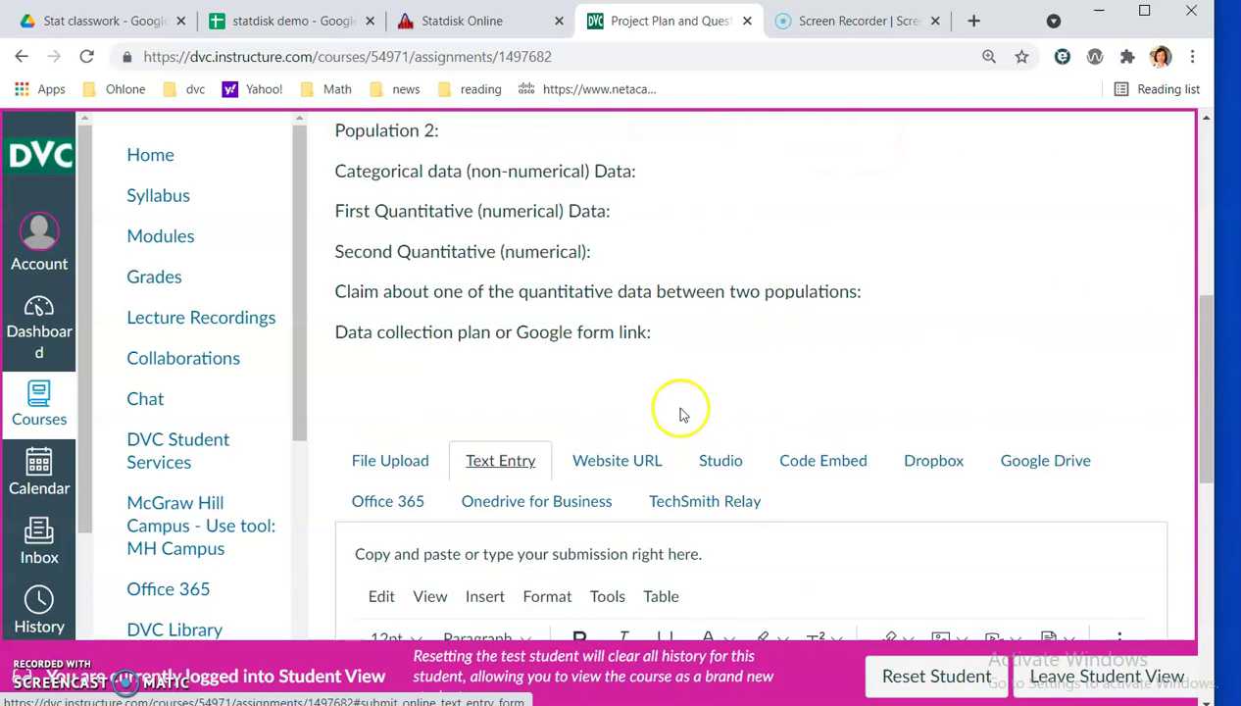
scroll(444, 199, up, 2)
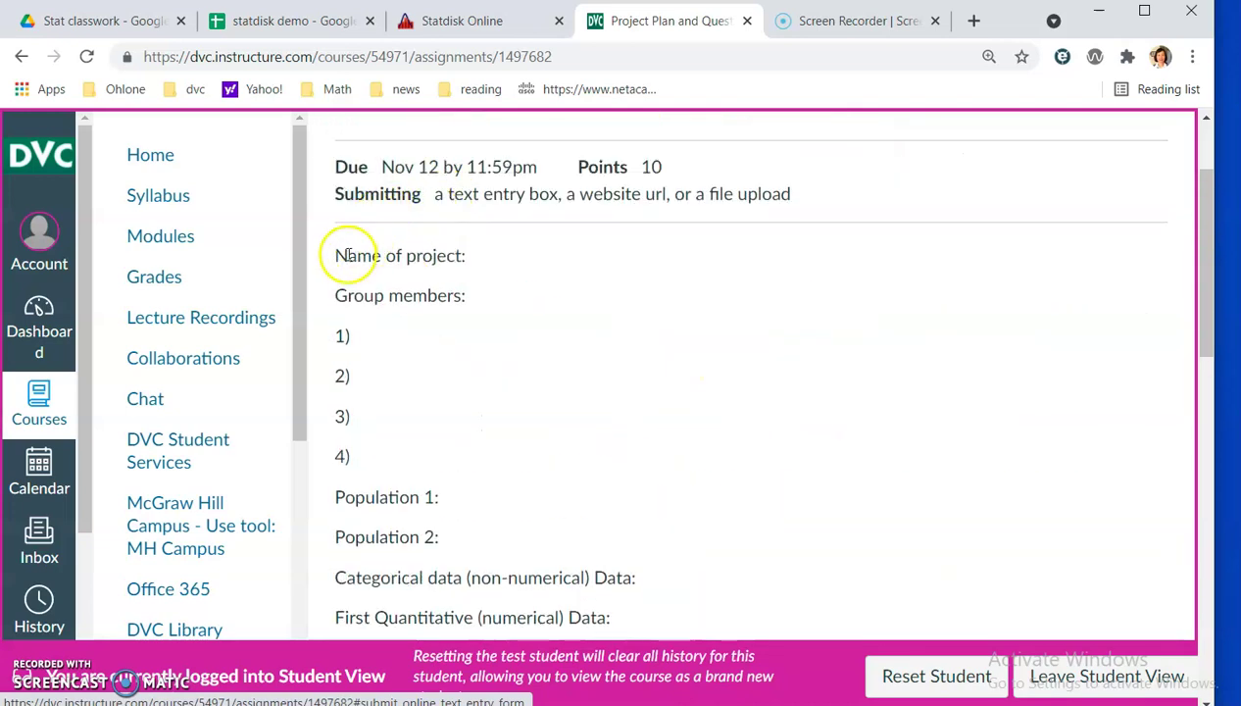
drag(335, 255, 638, 590)
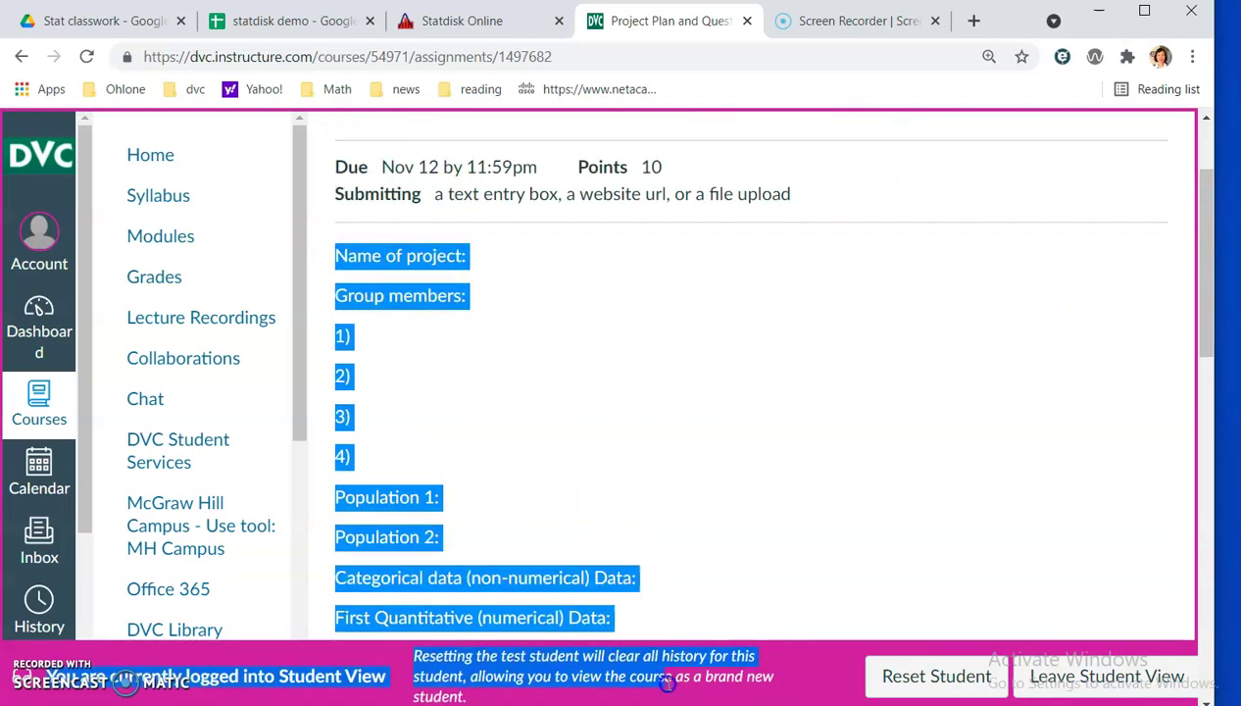
scroll(668, 582, down, 7)
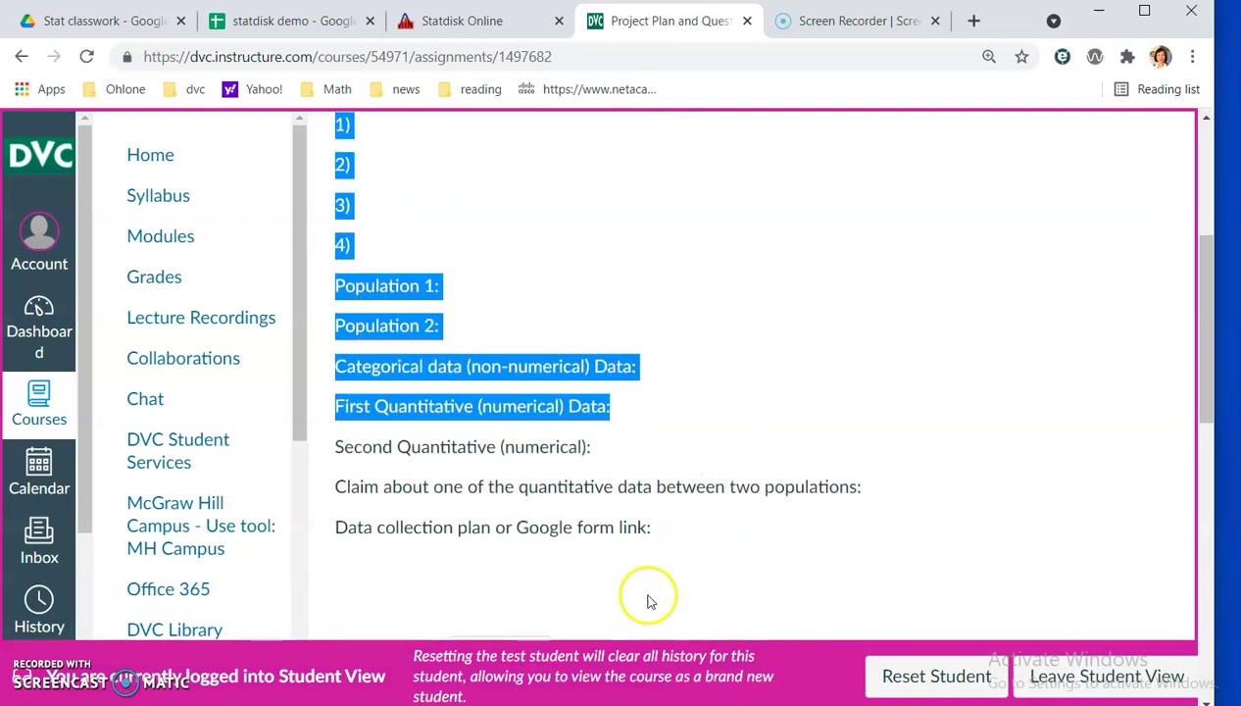
right_click(527, 216)
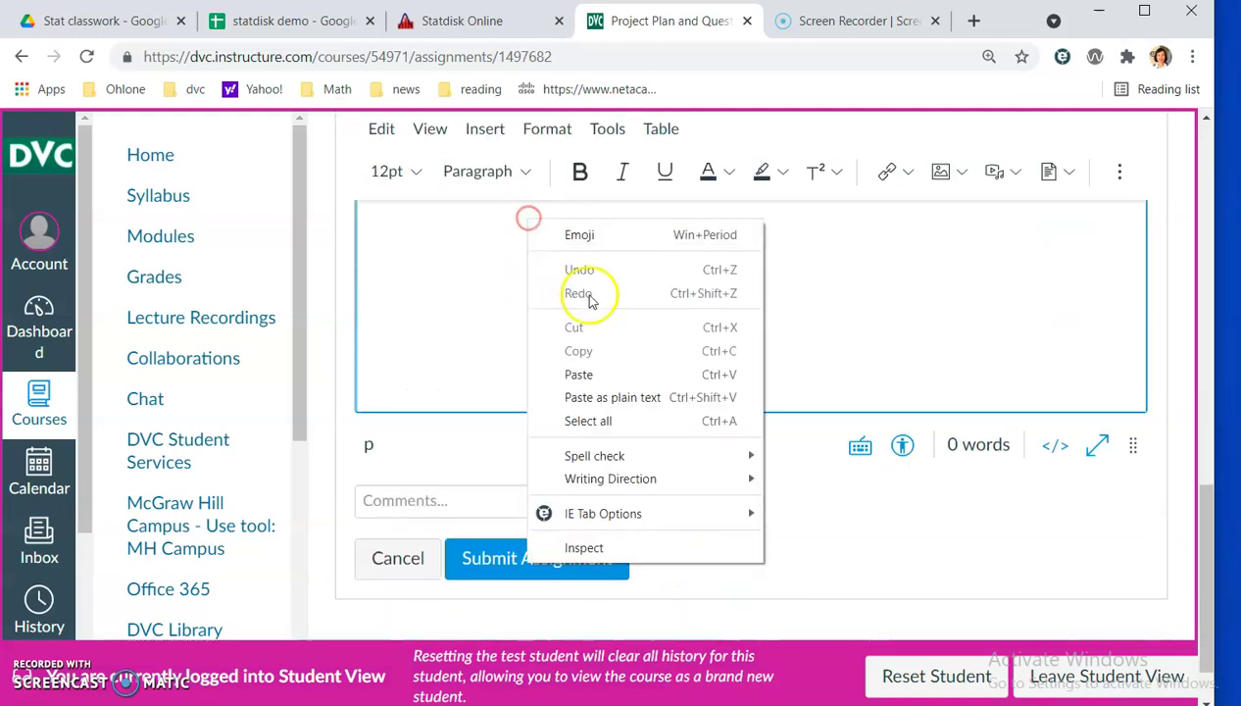
click(584, 380)
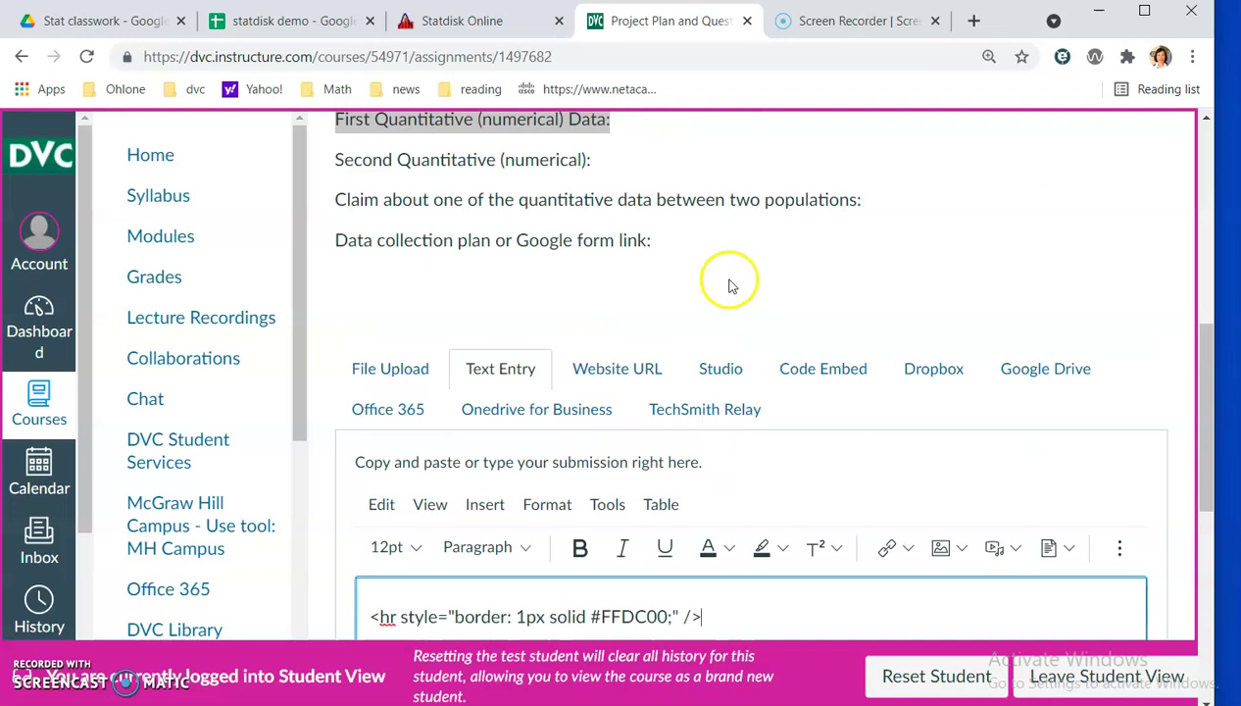
scroll(719, 325, up, 2)
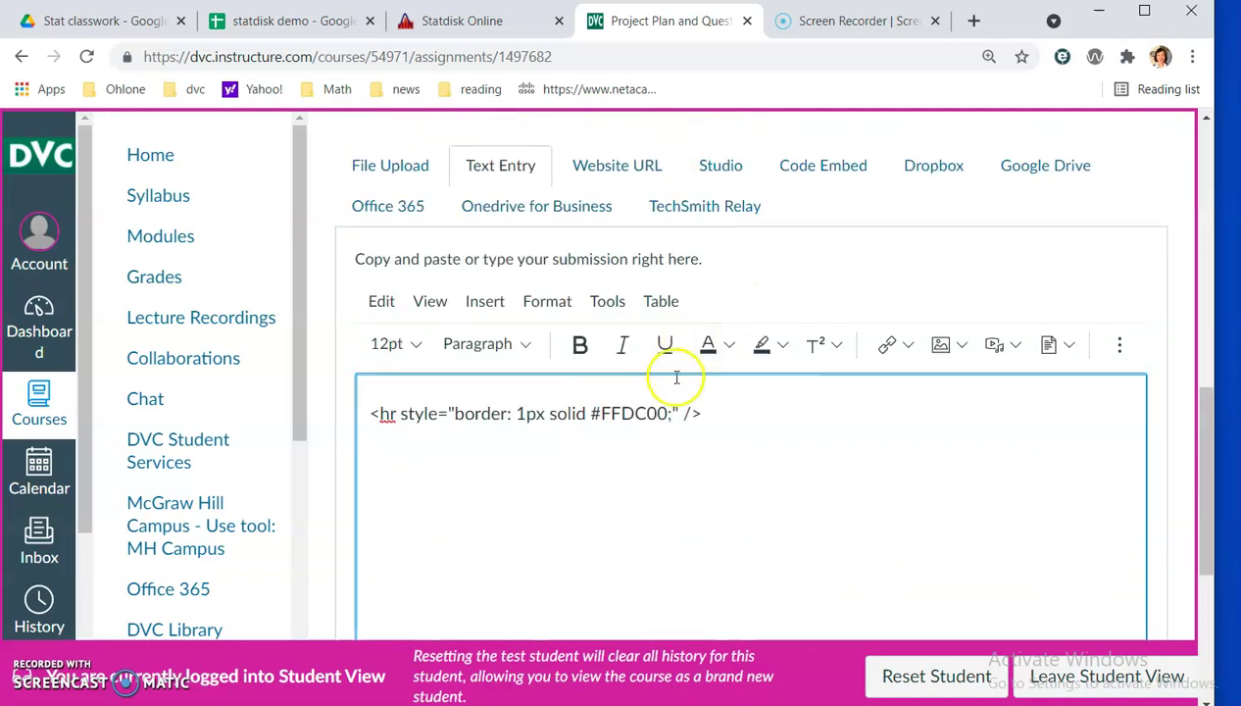
drag(704, 412, 354, 414)
key(BackSpace)
Copy the highlighted assignment prompts and paste them into the empty submission text editor
scroll(665, 263, up, 10)
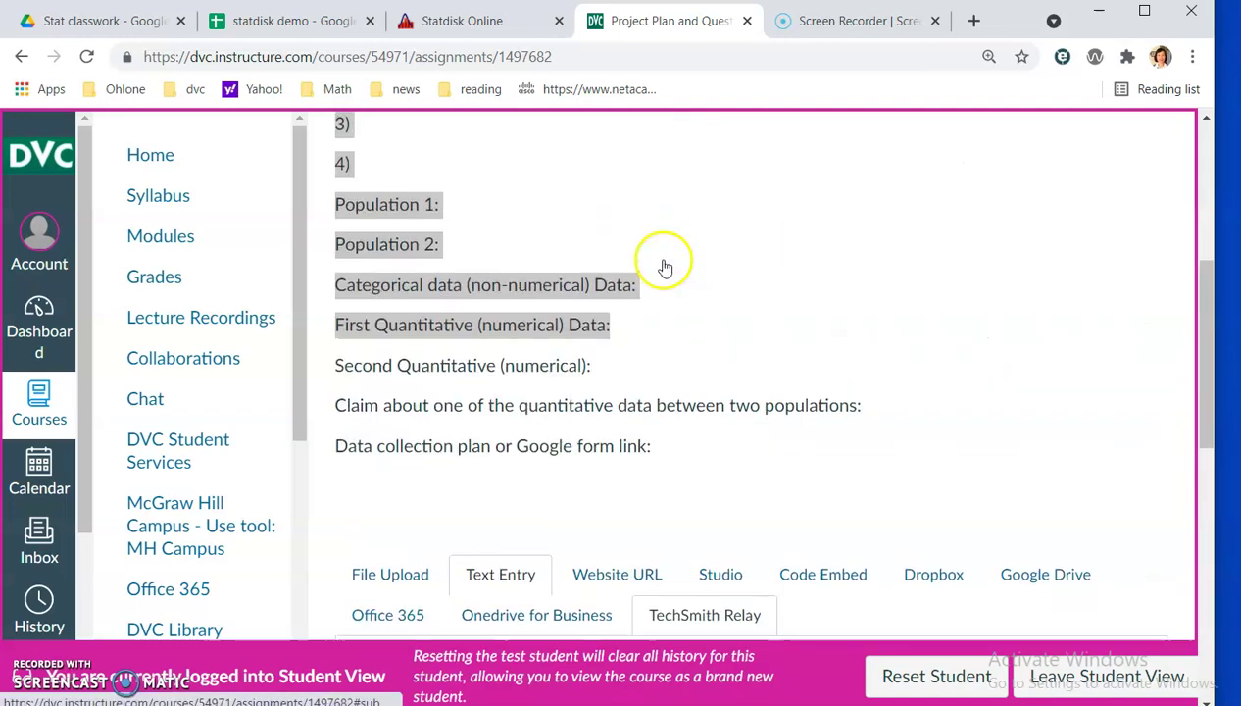
right_click(419, 162)
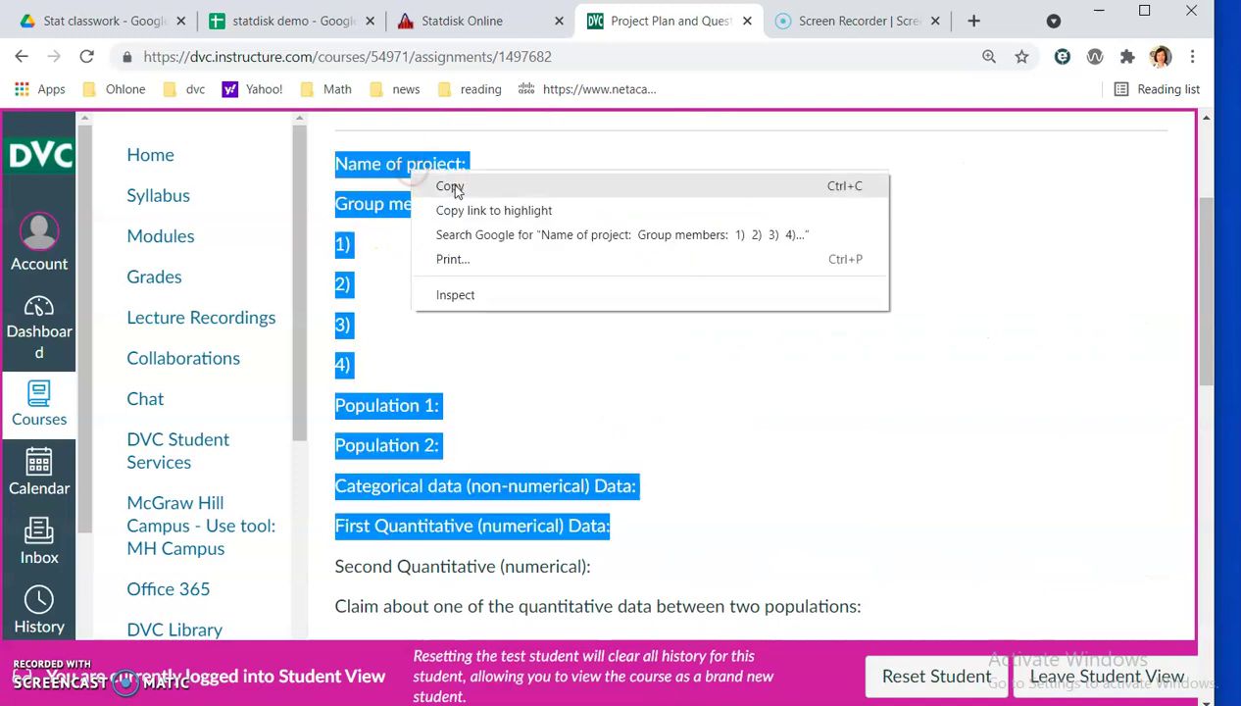
click(443, 186)
scroll(593, 431, down, 3)
scroll(593, 431, down, 4)
right_click(507, 312)
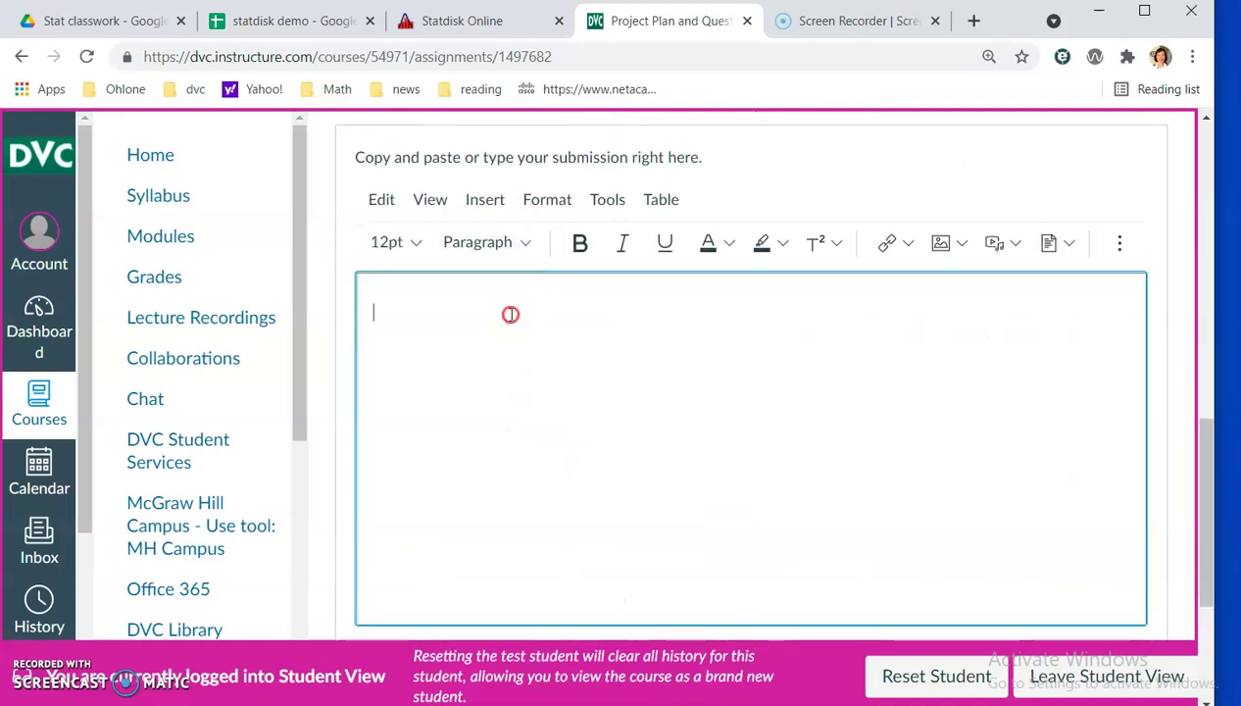
click(562, 470)
Copy the remaining prompts, from "Second Quantitative (numerical):" to "Data collection plan or Google form link:", and paste them below the last line of the submission
scroll(659, 352, up, 6)
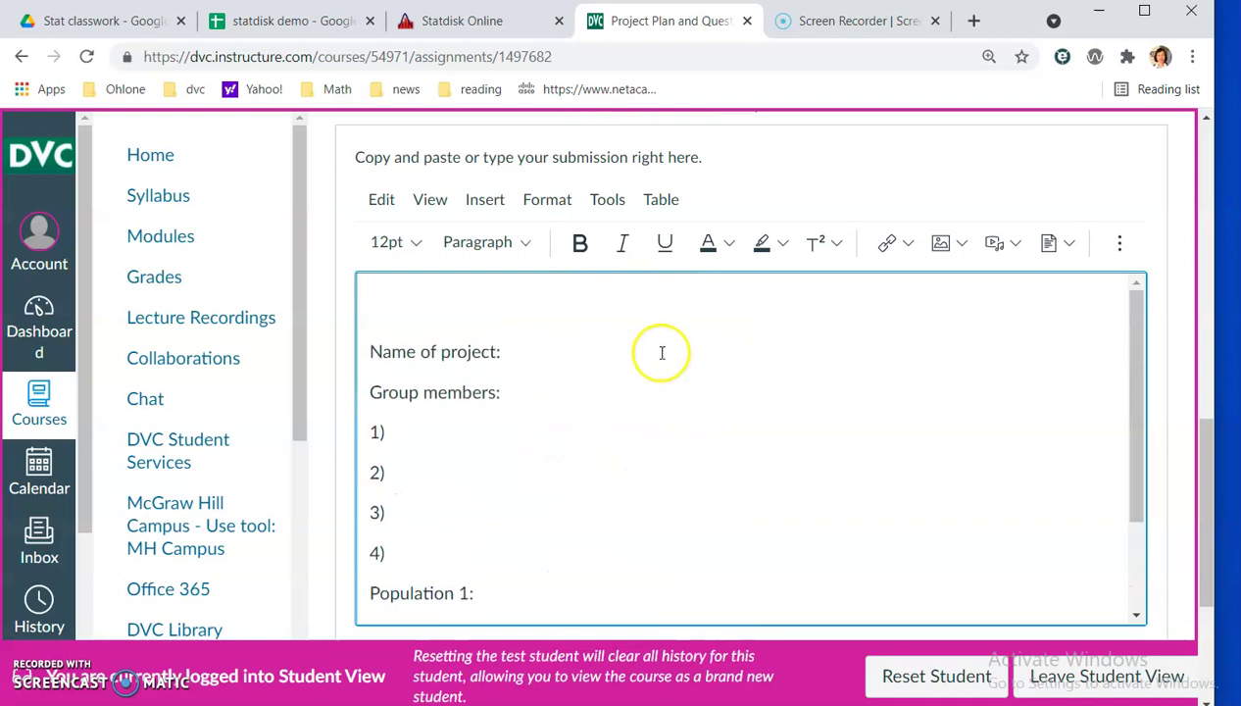
drag(336, 260, 701, 361)
right_click(511, 263)
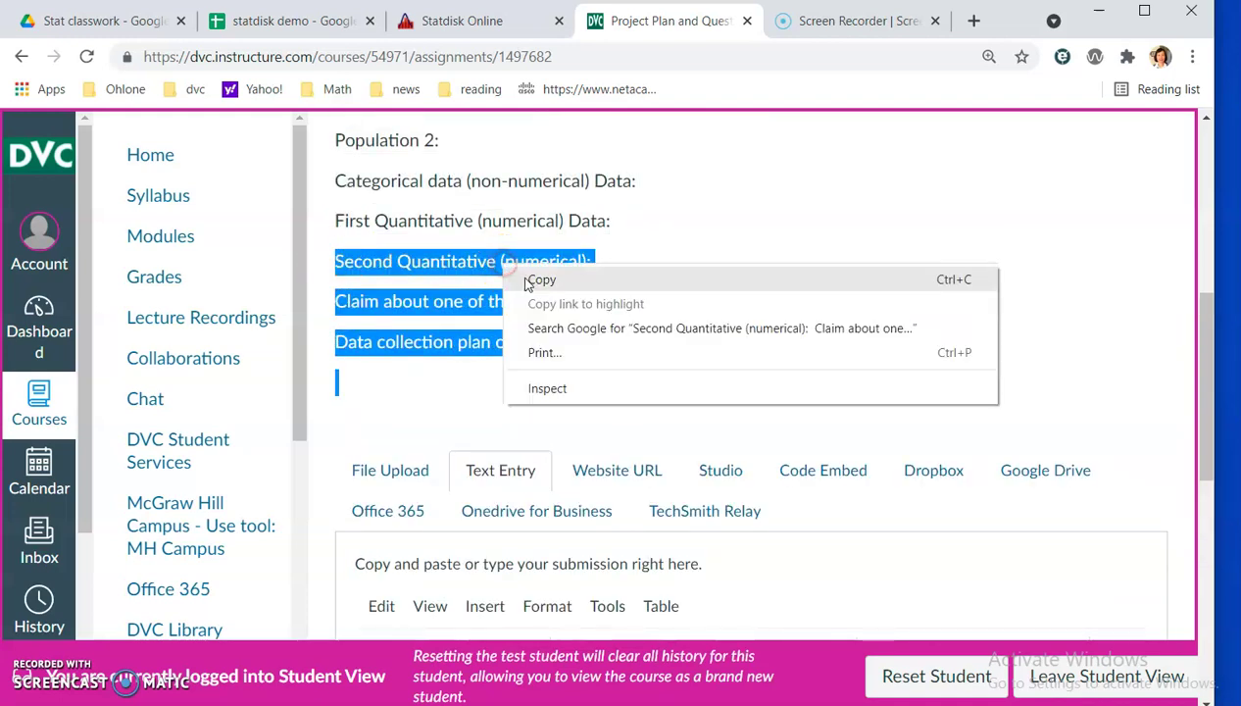
click(543, 276)
scroll(557, 388, down, 8)
click(693, 480)
key(Return)
right_click(457, 497)
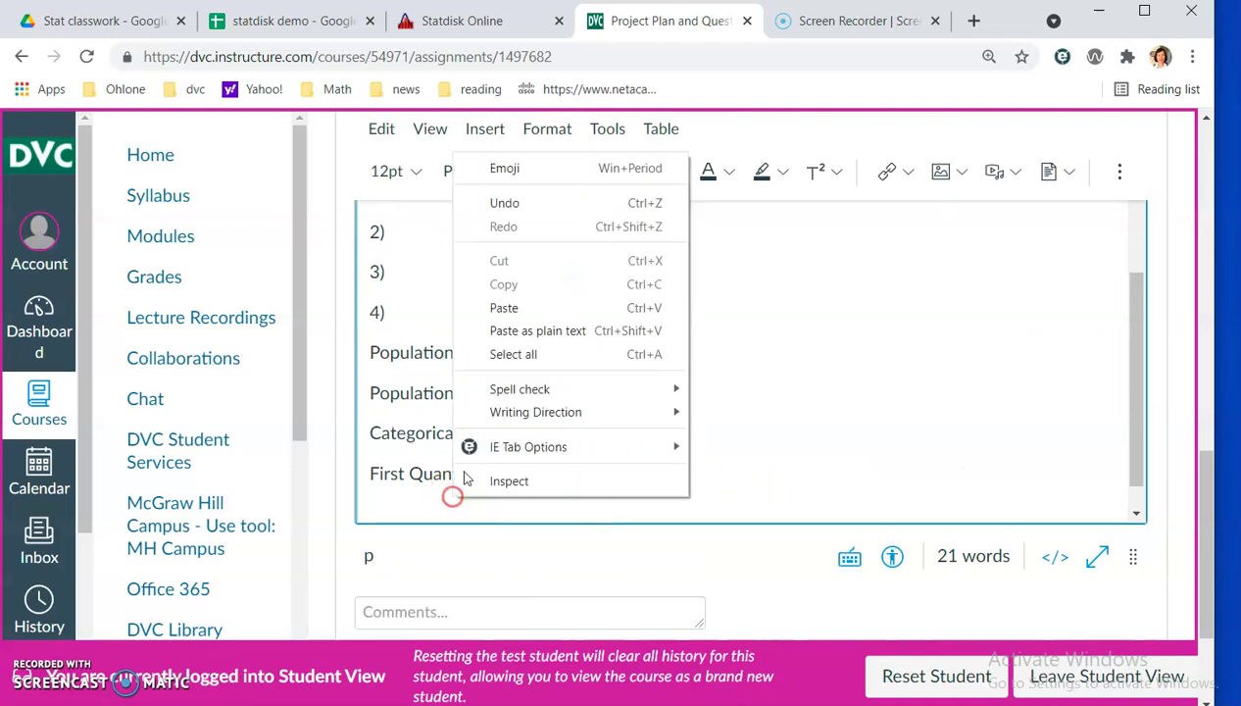
click(510, 307)
Delete the blank line above "Name of project:" in the submission text
scroll(588, 314, up, 5)
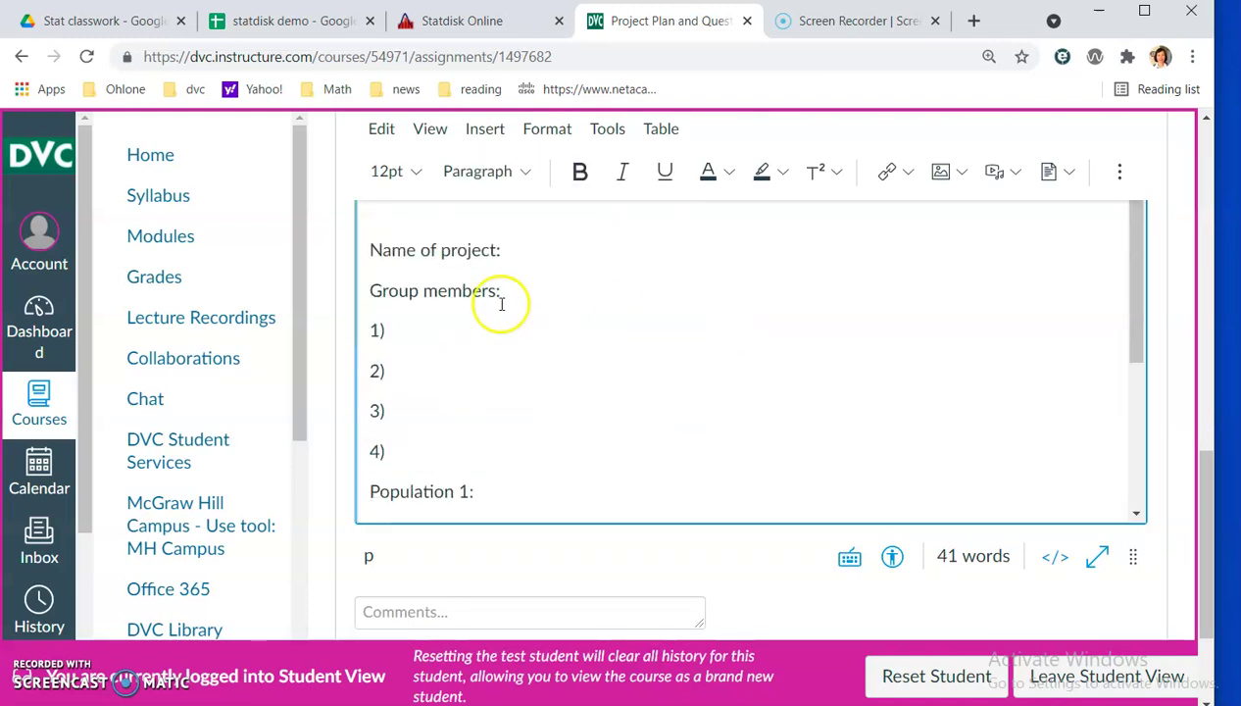
scroll(510, 250, up, 3)
scroll(535, 531, down, 1)
scroll(527, 526, up, 1)
click(503, 509)
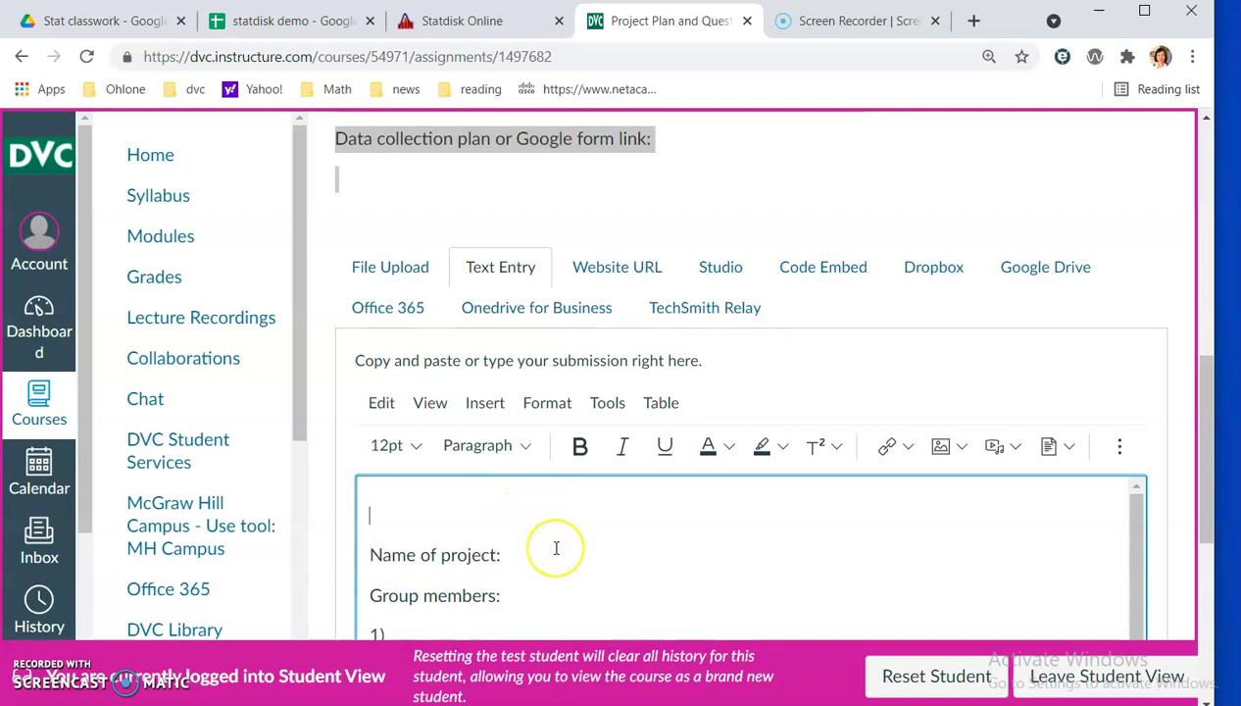
click(552, 547)
click(471, 496)
key(Delete)
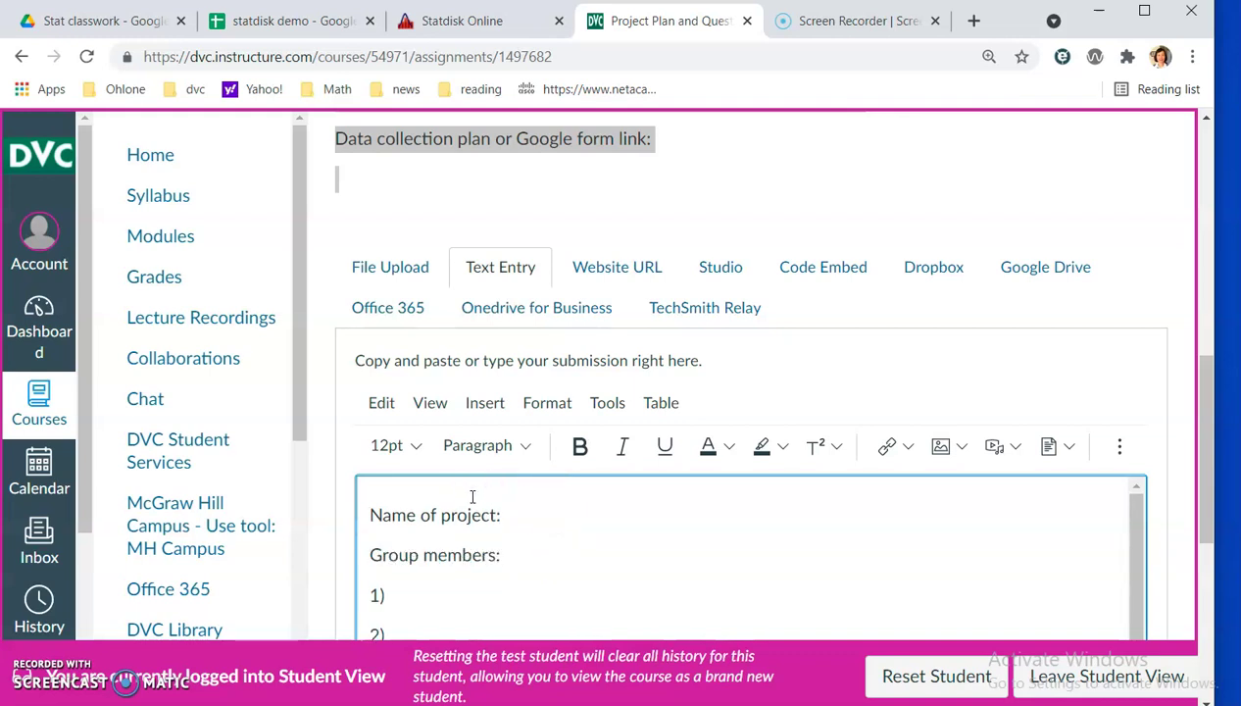
Enter "Sample project for video preference" as the name of the project, with a space after the colon
click(523, 512)
text(Sample pro)
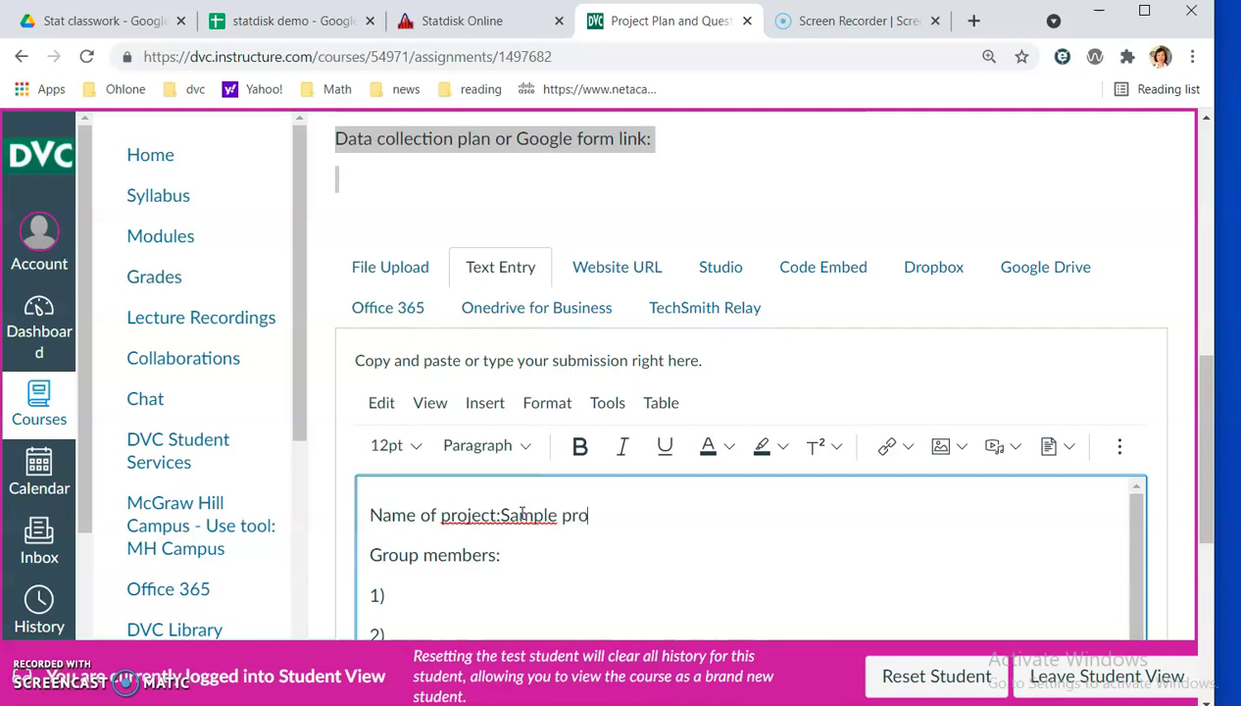
text(ject for video preference)
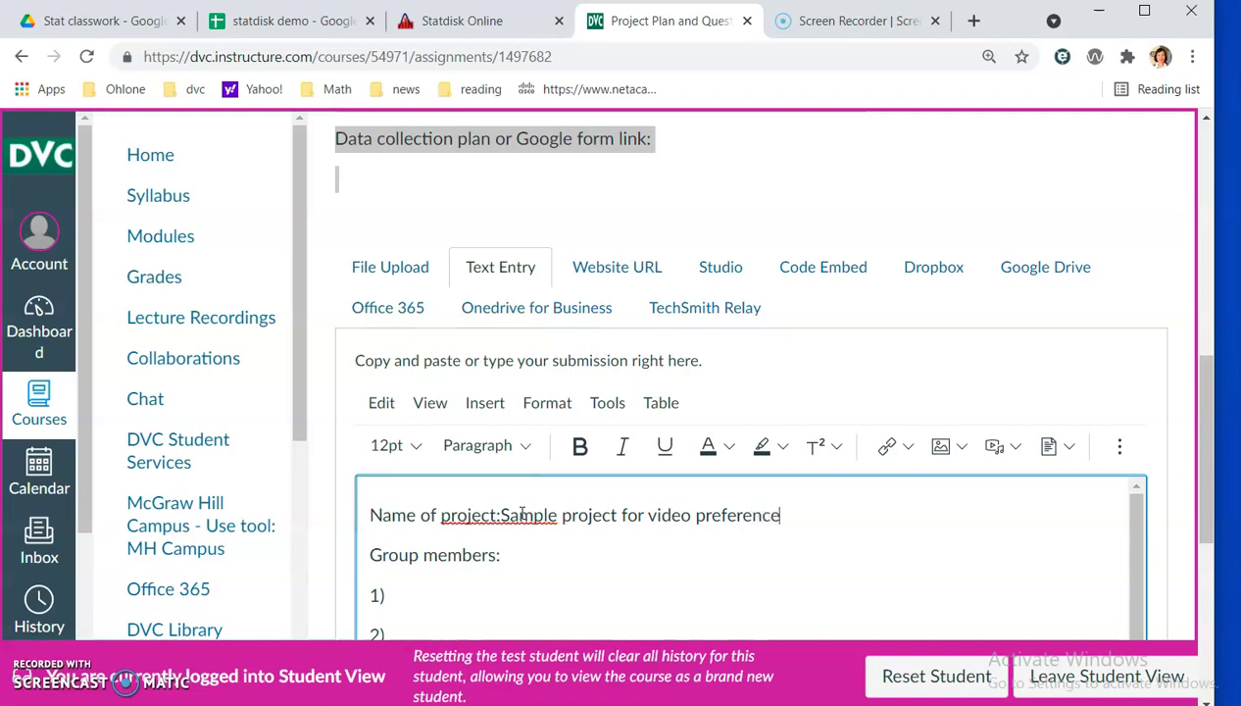
click(502, 515)
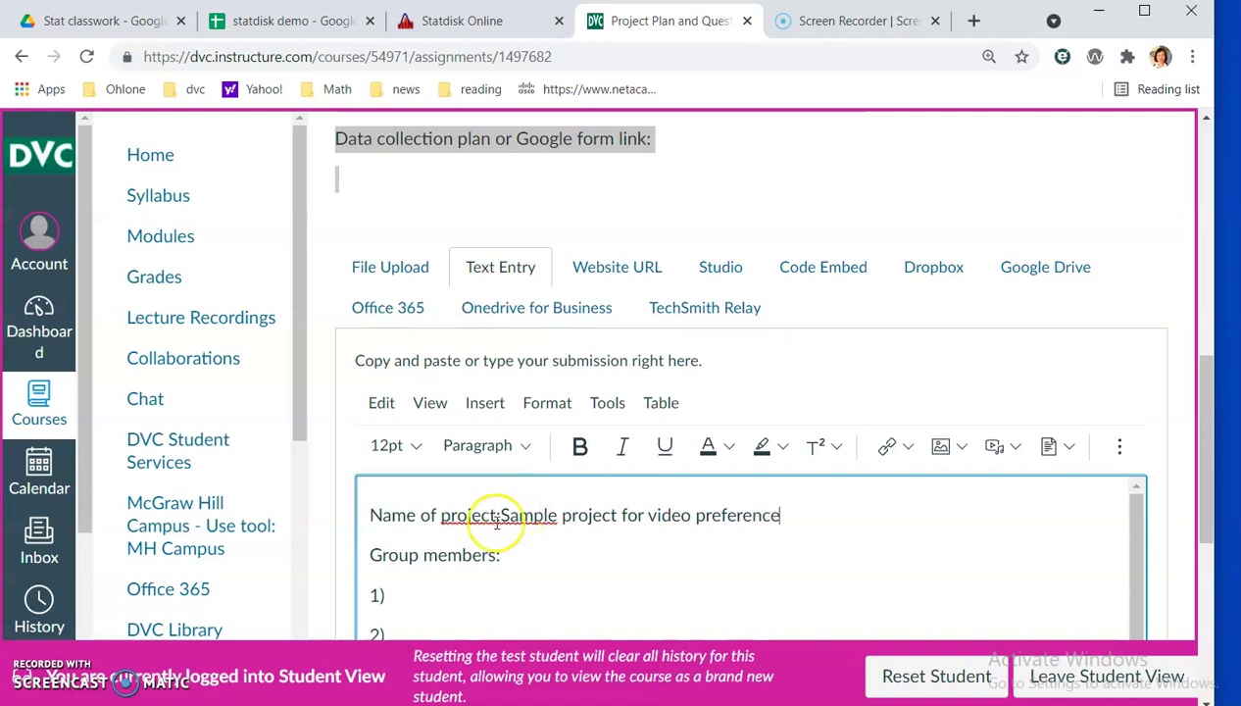
scroll(545, 521, down, 1)
scroll(530, 559, up, 1)
Enter the group member's full name as number 1 and delete the unused numbers 2 to 4
click(534, 557)
click(409, 600)
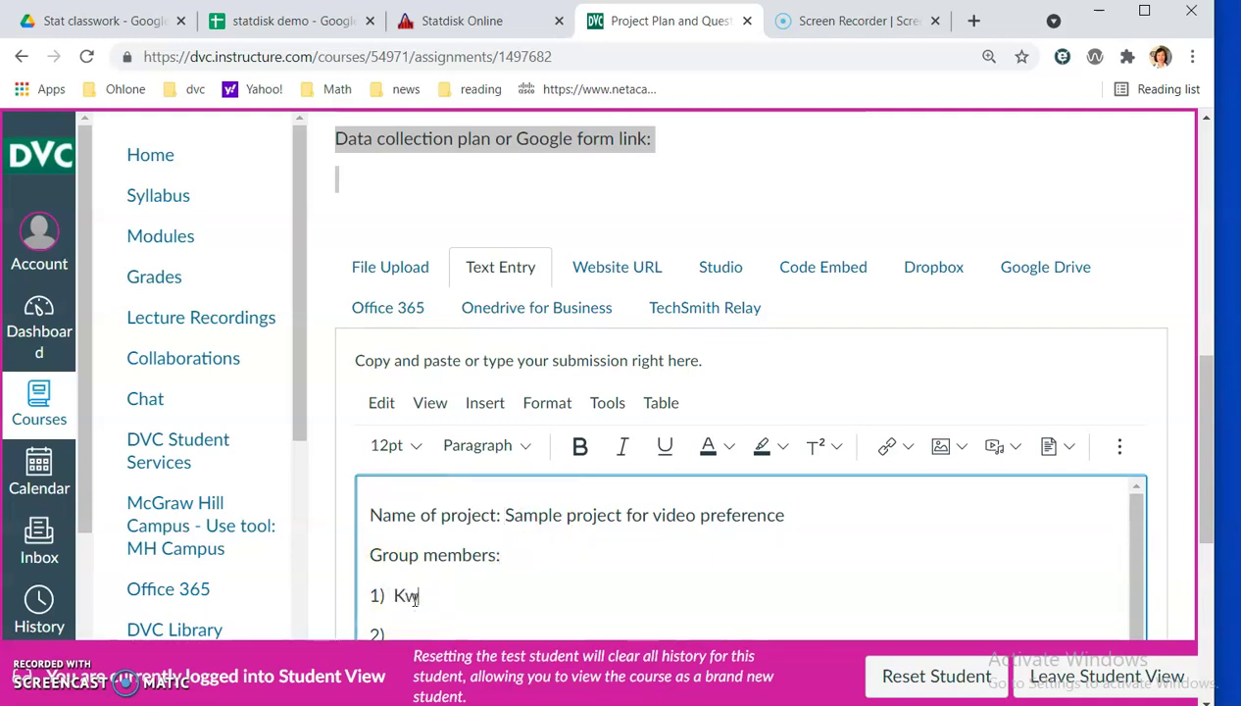
scroll(728, 608, down, 1)
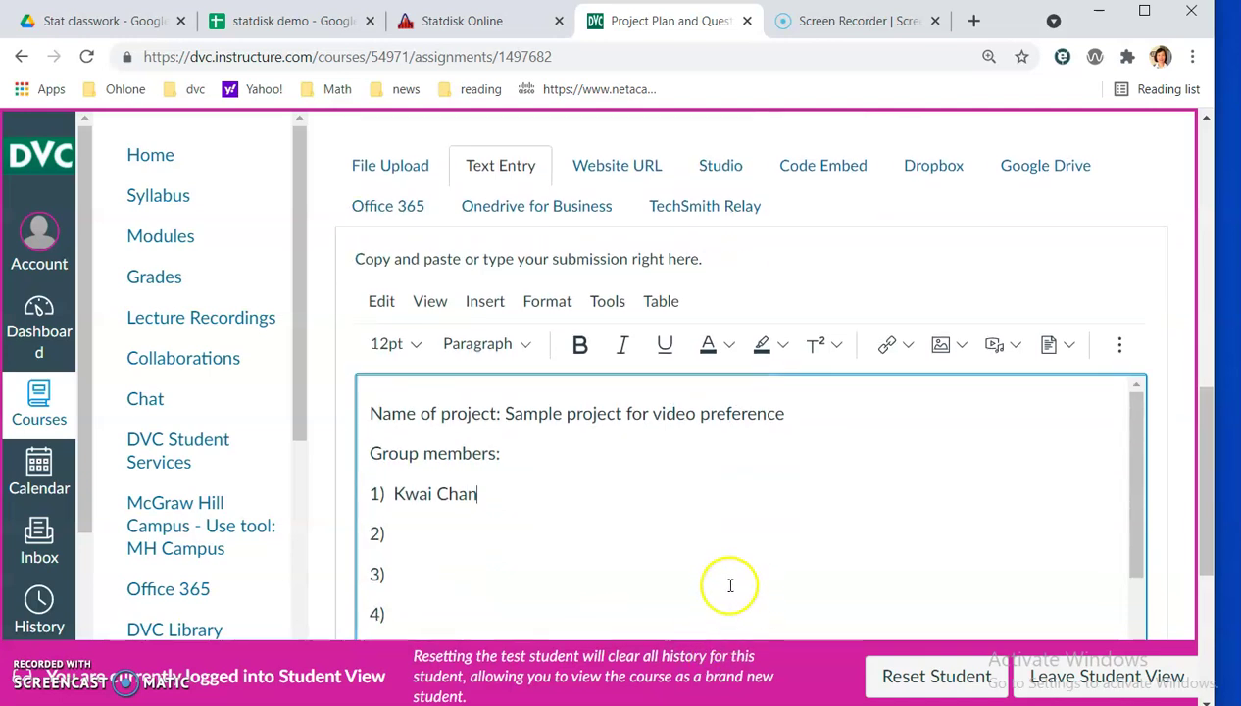
drag(370, 531, 404, 589)
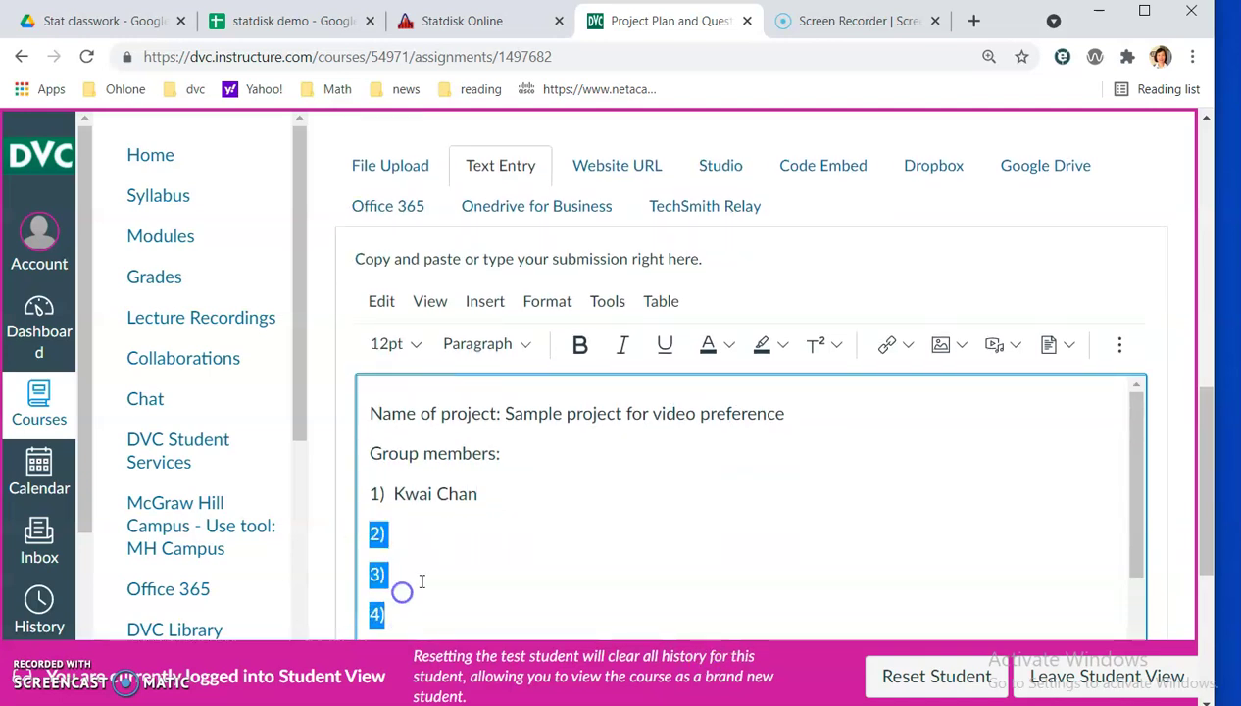
key(BackSpace)
Fill in Population 1 as "students aged over 25" and Population 2 as "students aged 25 or under"
scroll(441, 549, down, 1)
click(526, 464)
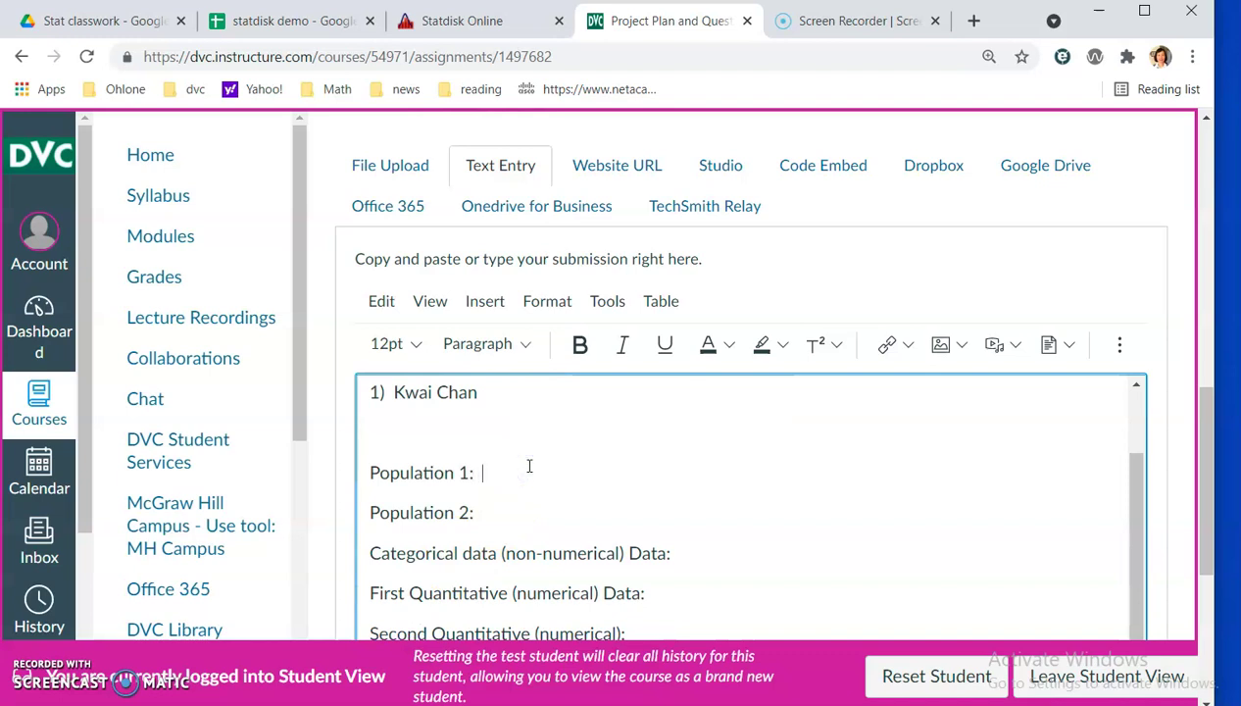
text(students aged 25)
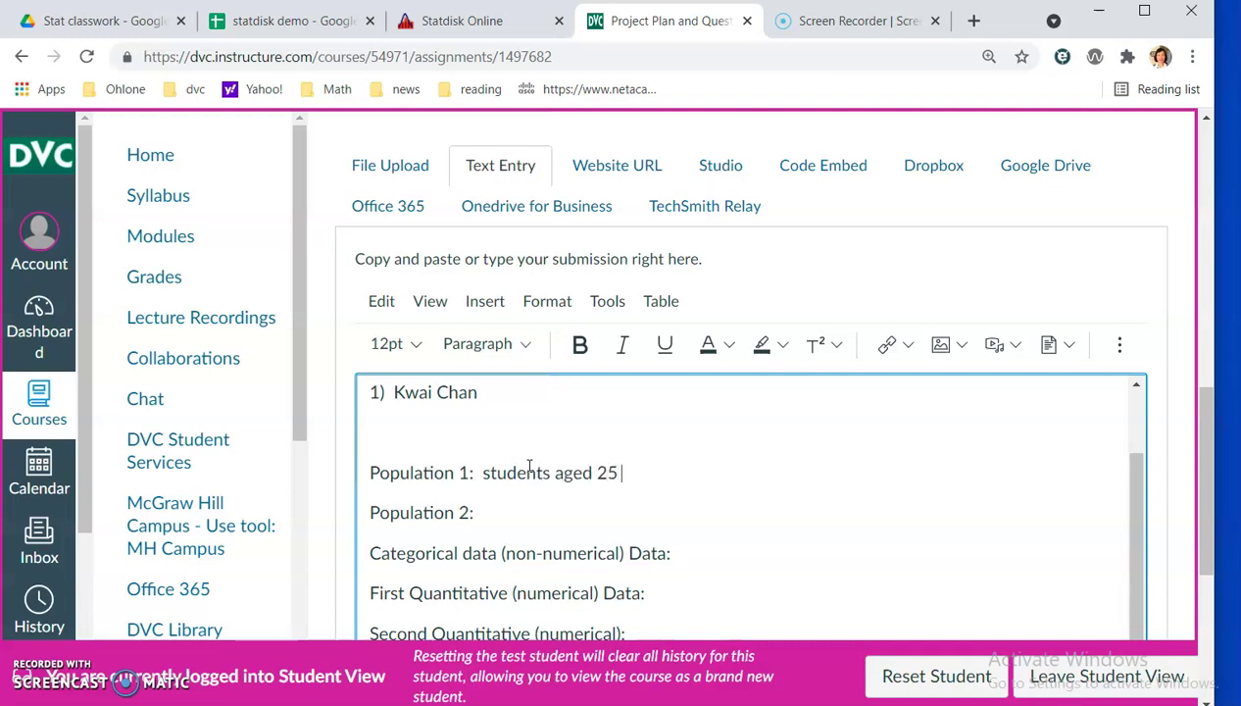
text(over)
click(519, 508)
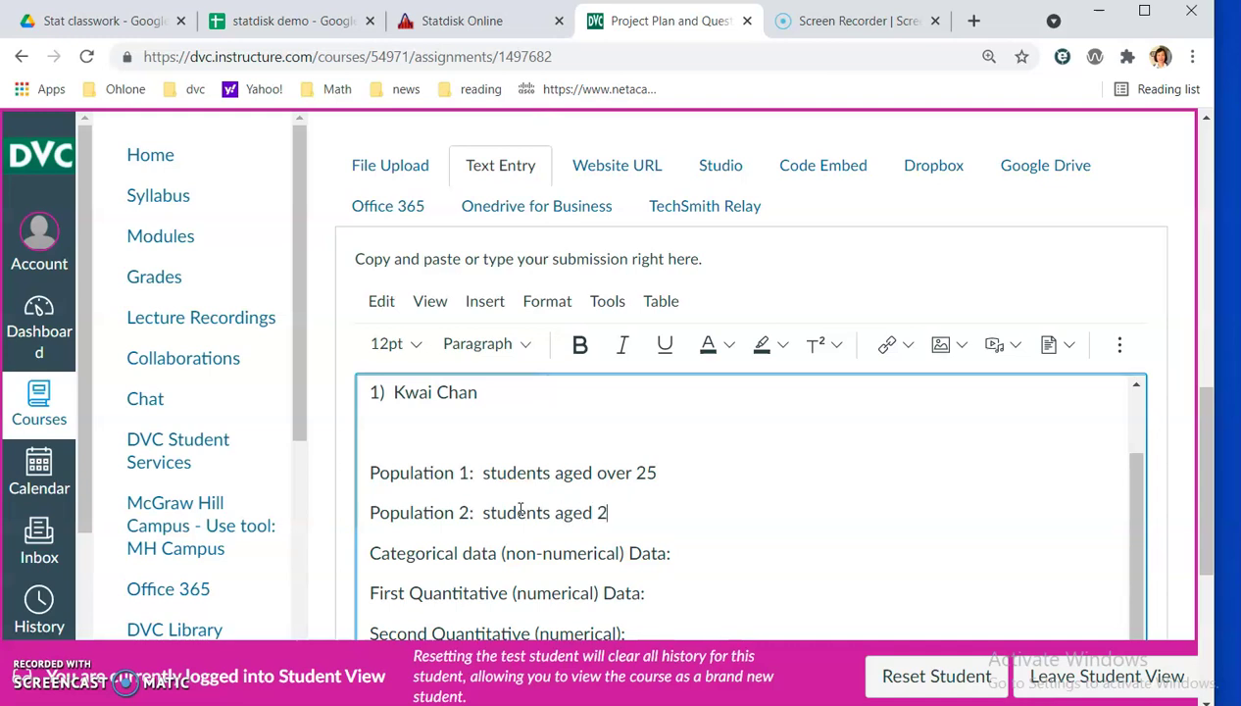
text(students aged 25 or udnerder)
Enter "who video would you prefer to watch most" as the categorical (non-numerical) data question
scroll(520, 510, down, 1)
click(719, 484)
text(who video wh)
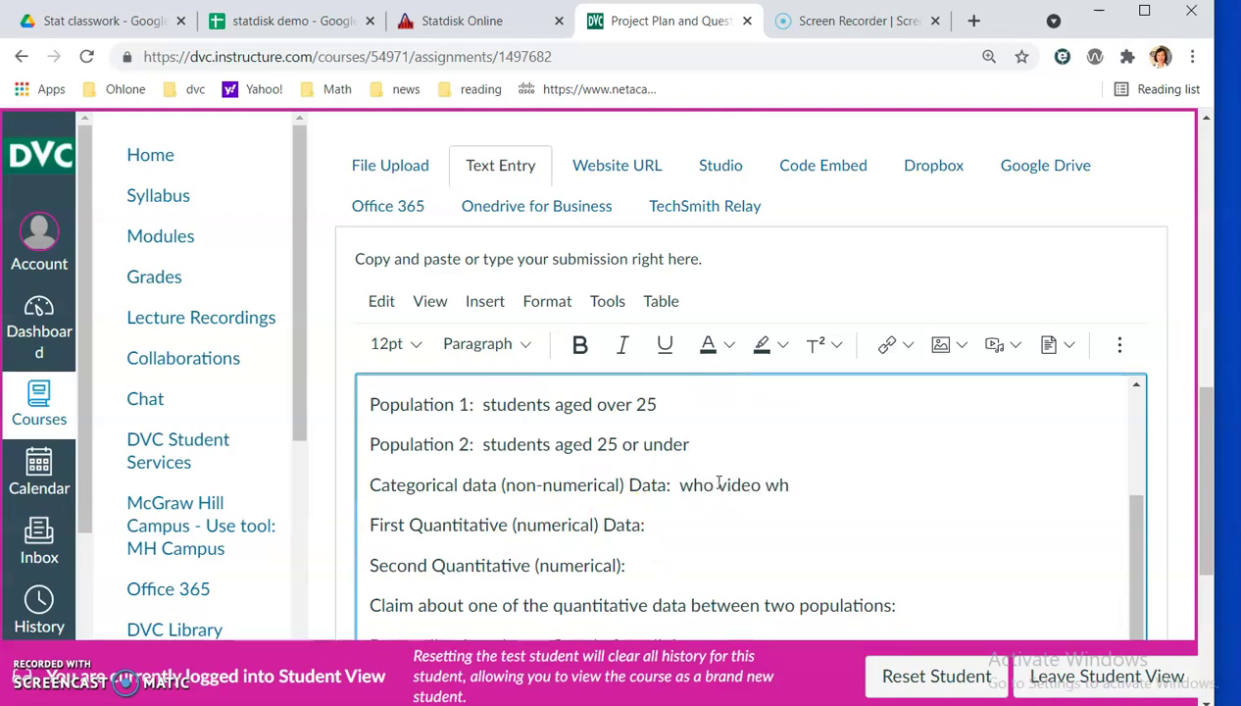
key(BackSpace)
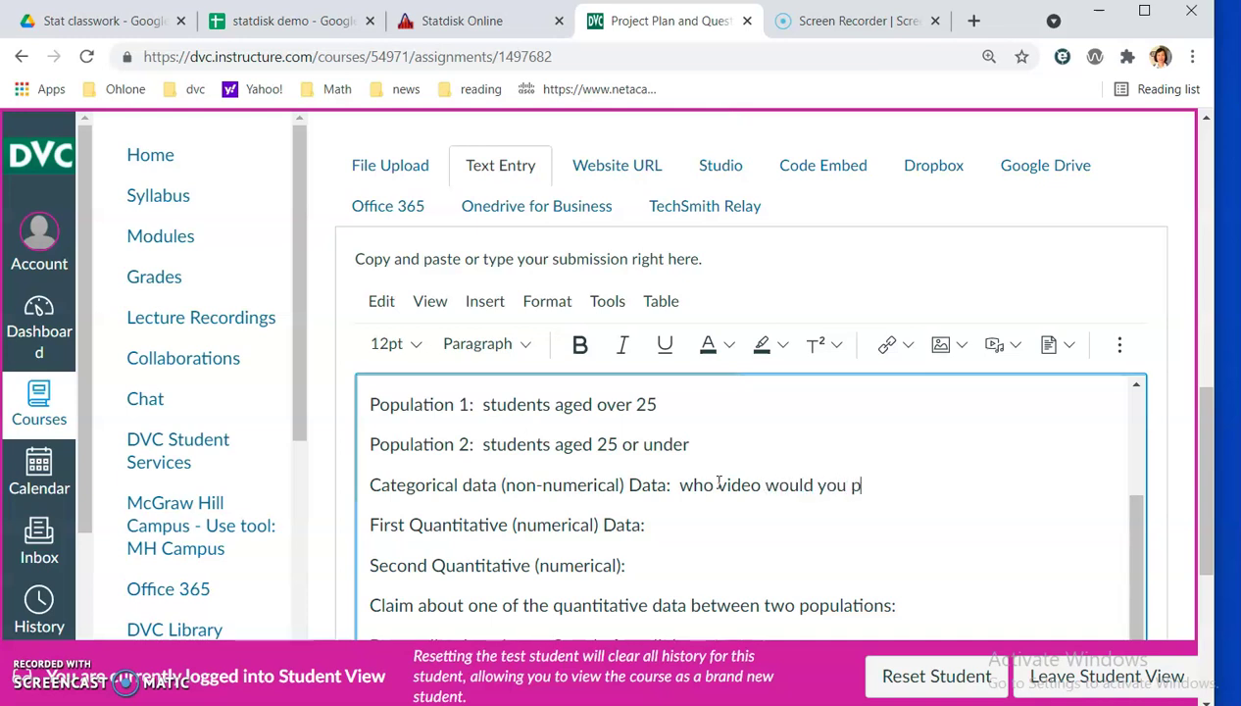
text(ould you prefer to wat)
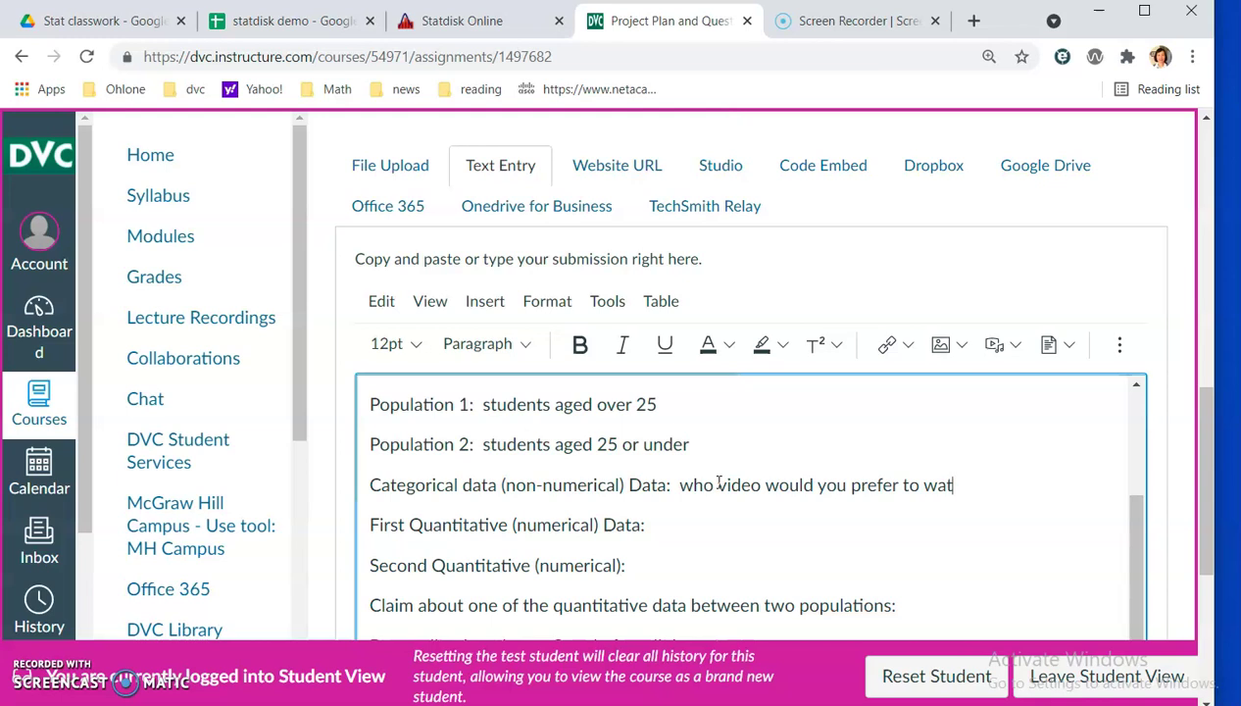
text(ch most)
Add the answer choices "(reality show, drama, sports, game streaming)" on a new line below the categorical data question
key(Return)
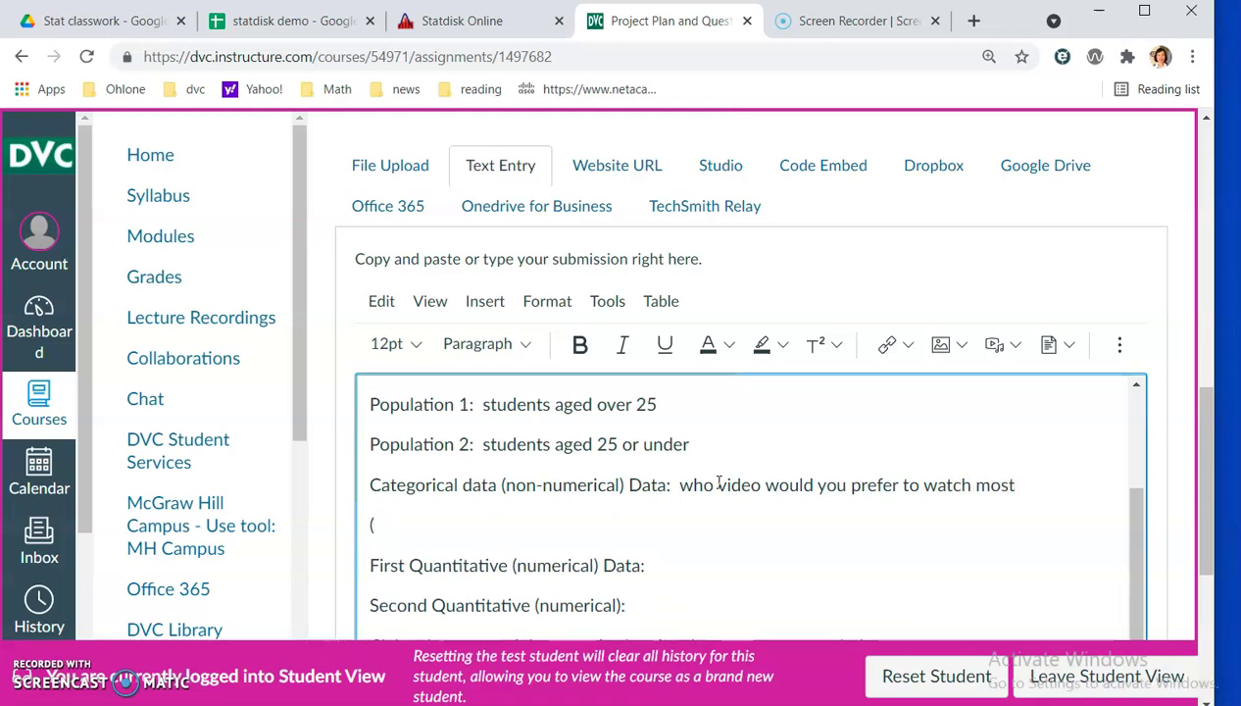
text(realityu)
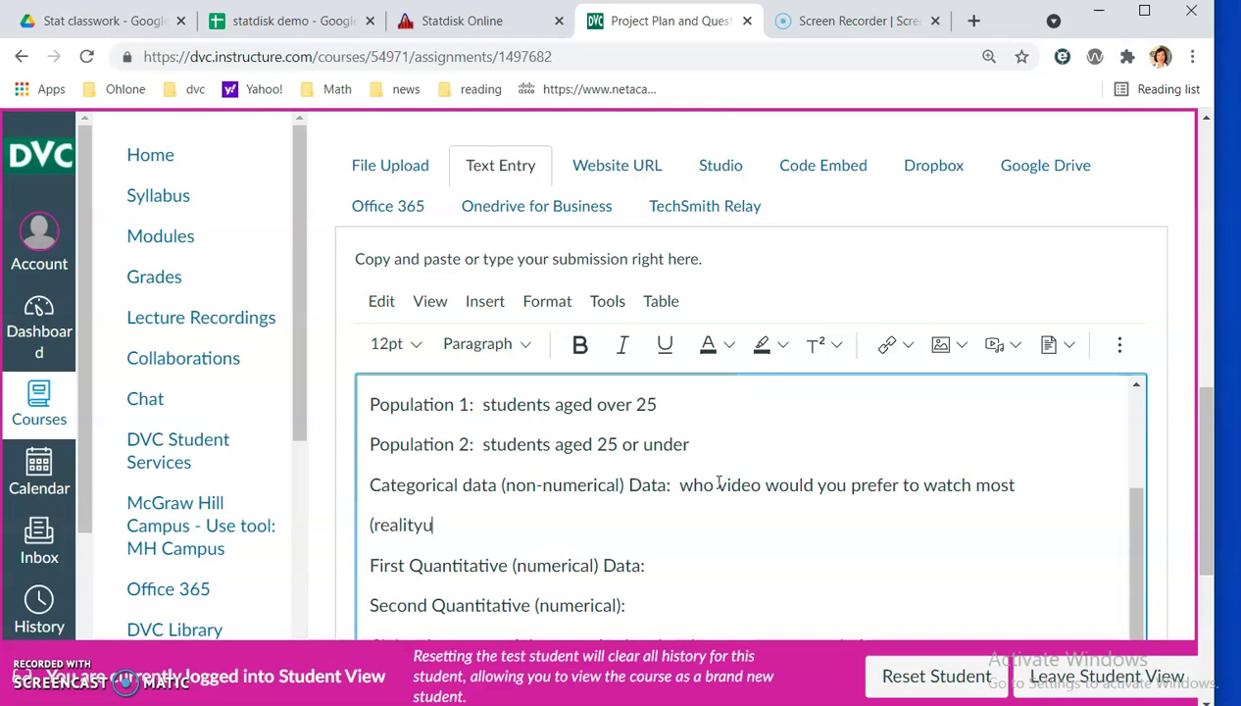
text(show, drama, sports, game streaming)
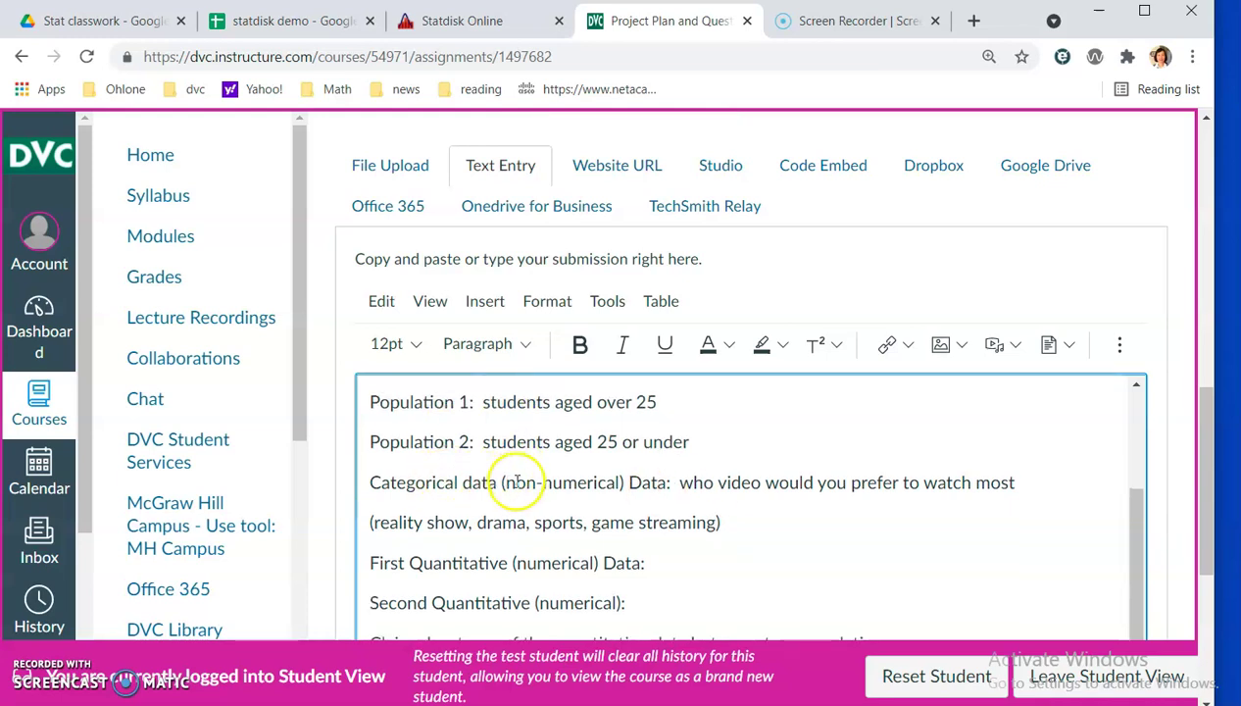
Fill in the First Quantitative Data prompt with "How many hours do you watch video/TV per week."
scroll(549, 481, down, 1)
click(669, 527)
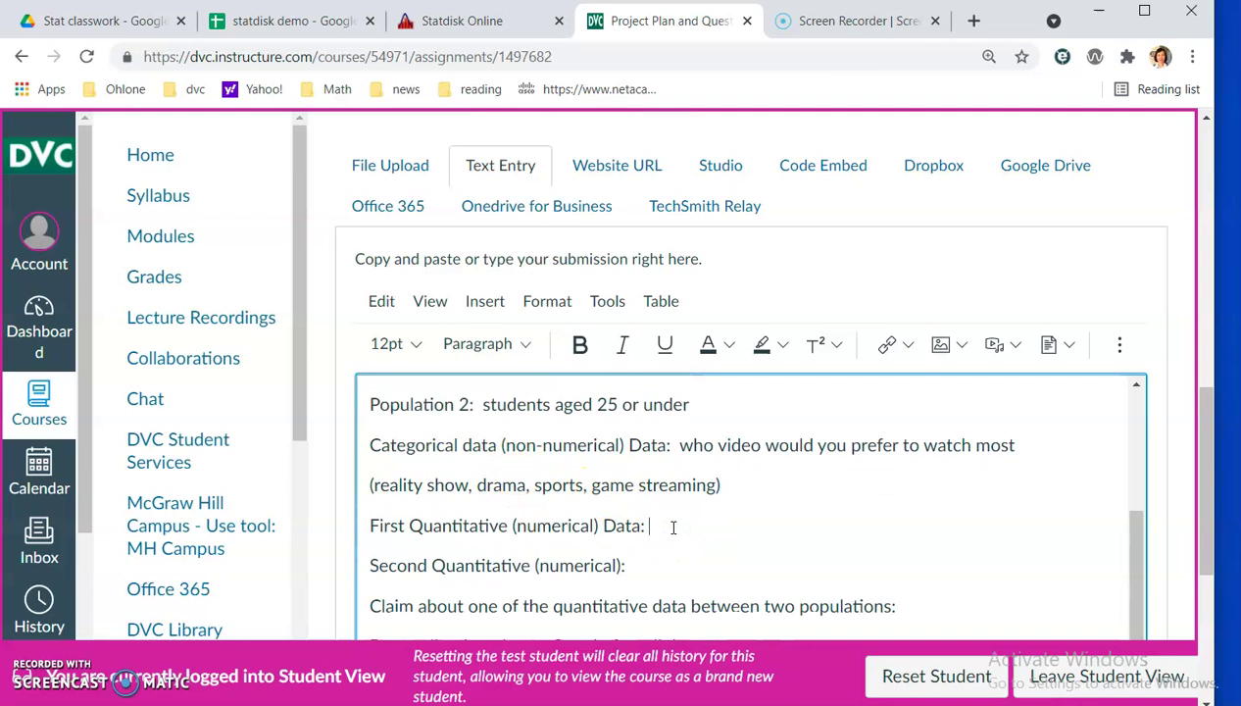
text(How many hours do you watch video)
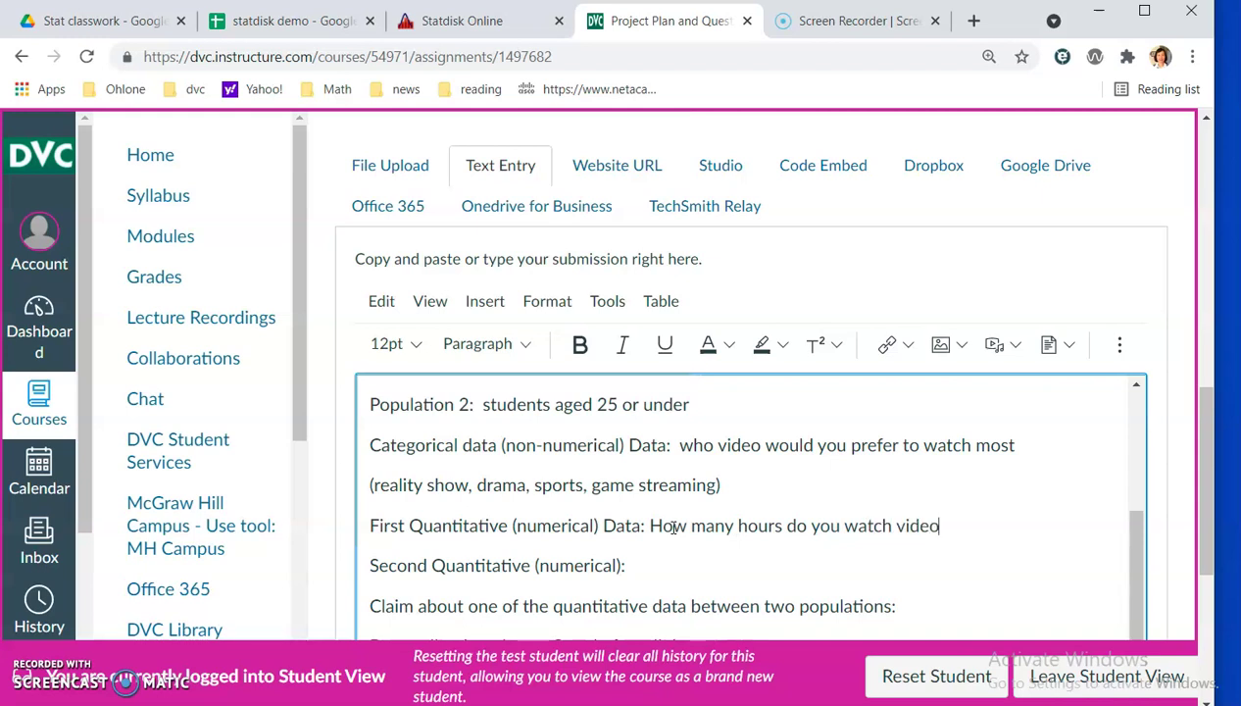
text(/TV per week.)
Fill in the Second Quantitative prompt with "How many unit are you taking."
drag(675, 527, 678, 565)
click(678, 564)
text(How many hours)
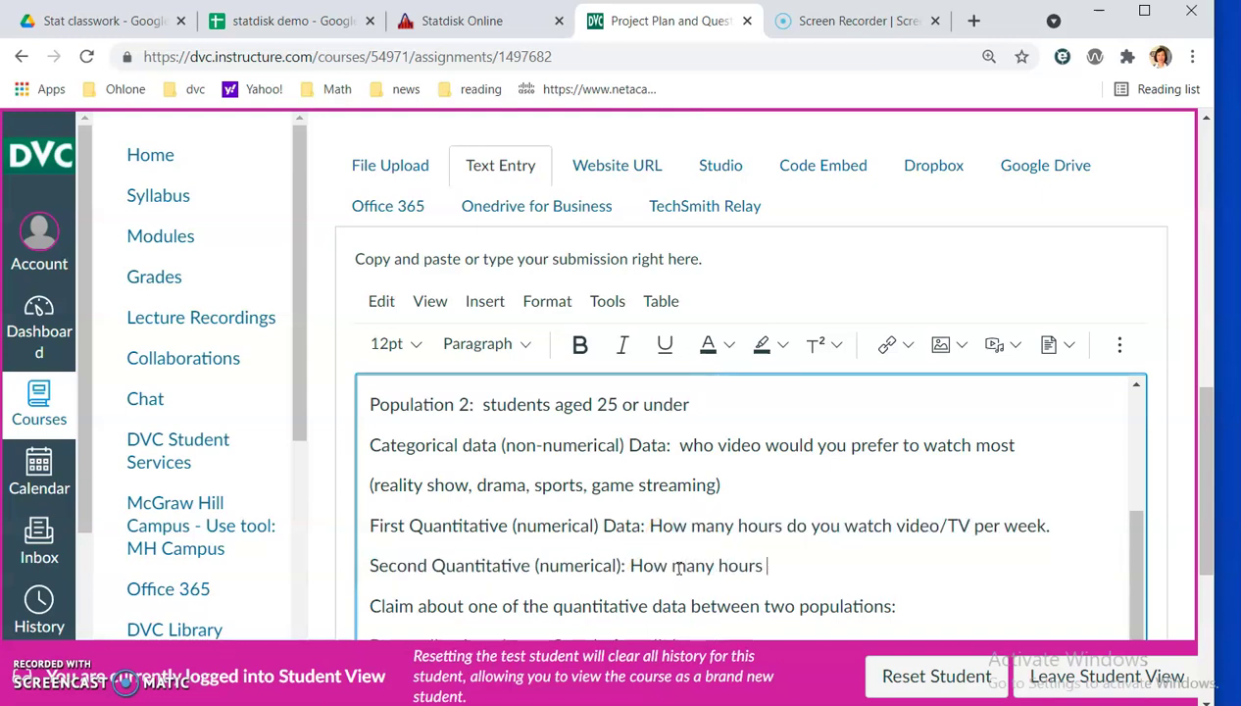
key(BackSpace)
key(BackSpace)
key(BackSpace)
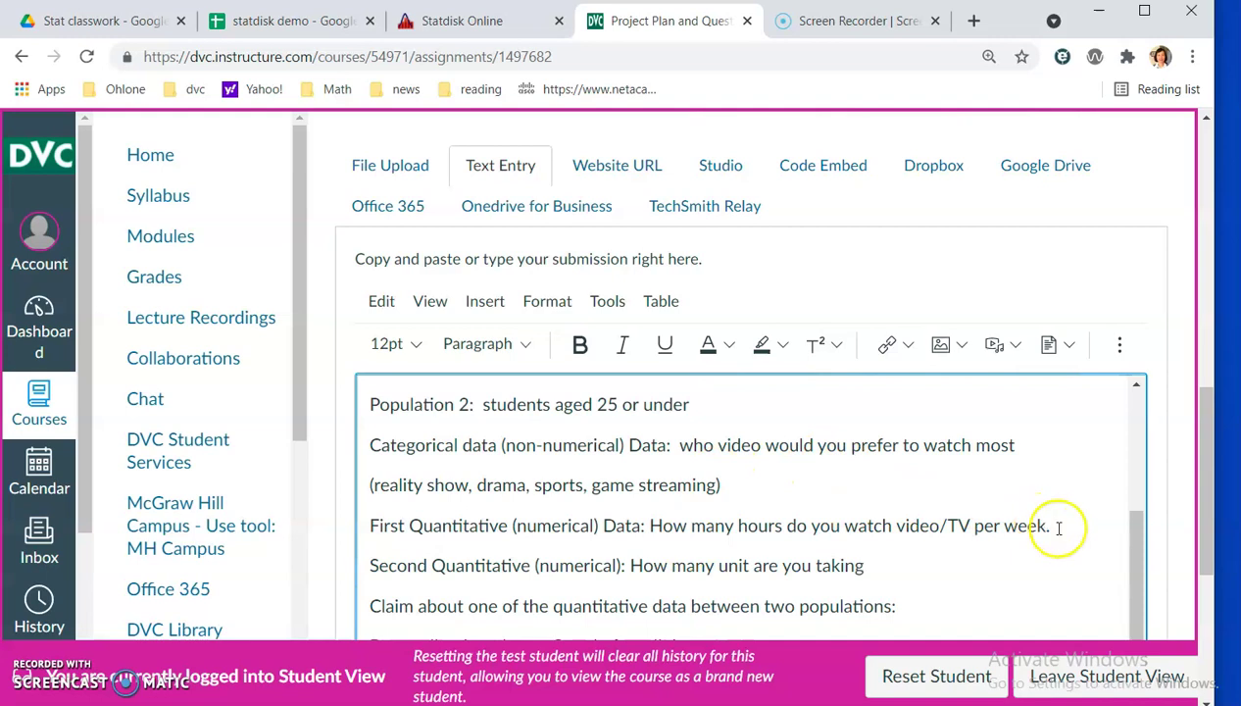
Enter the claim "Younger students watched more video per week than older students" on a new line below the claim prompt
scroll(1047, 526, down, 1)
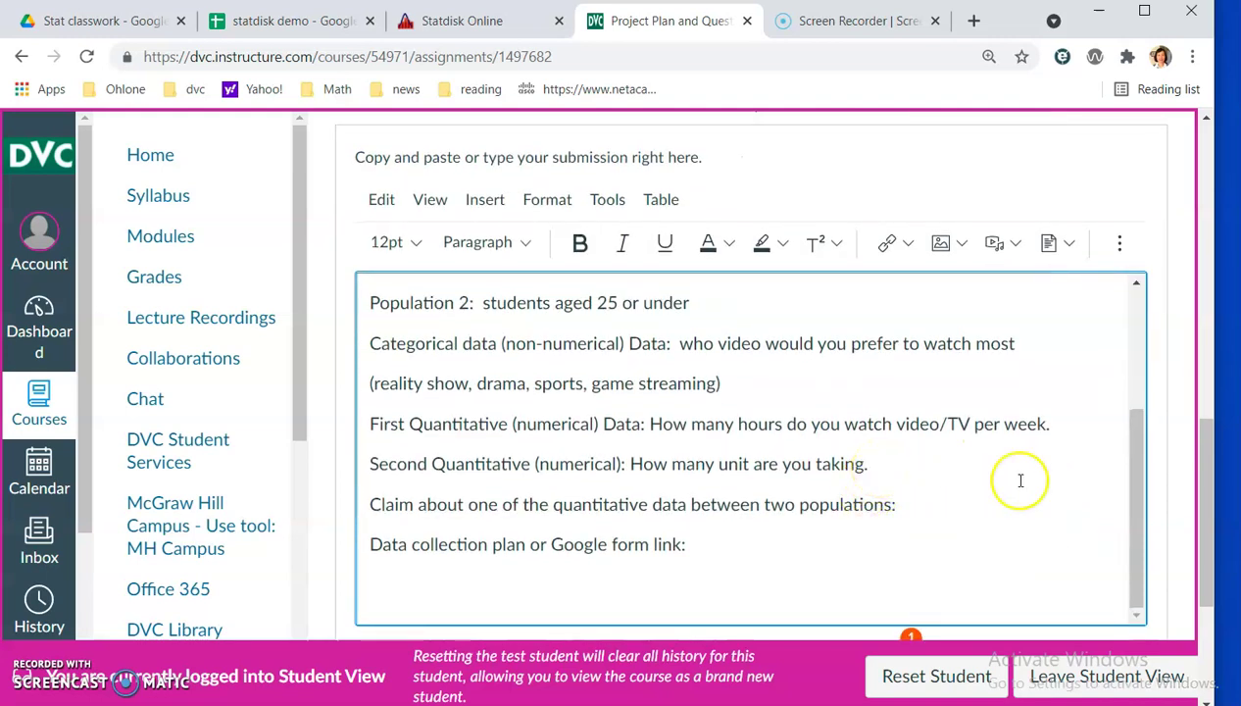
click(947, 503)
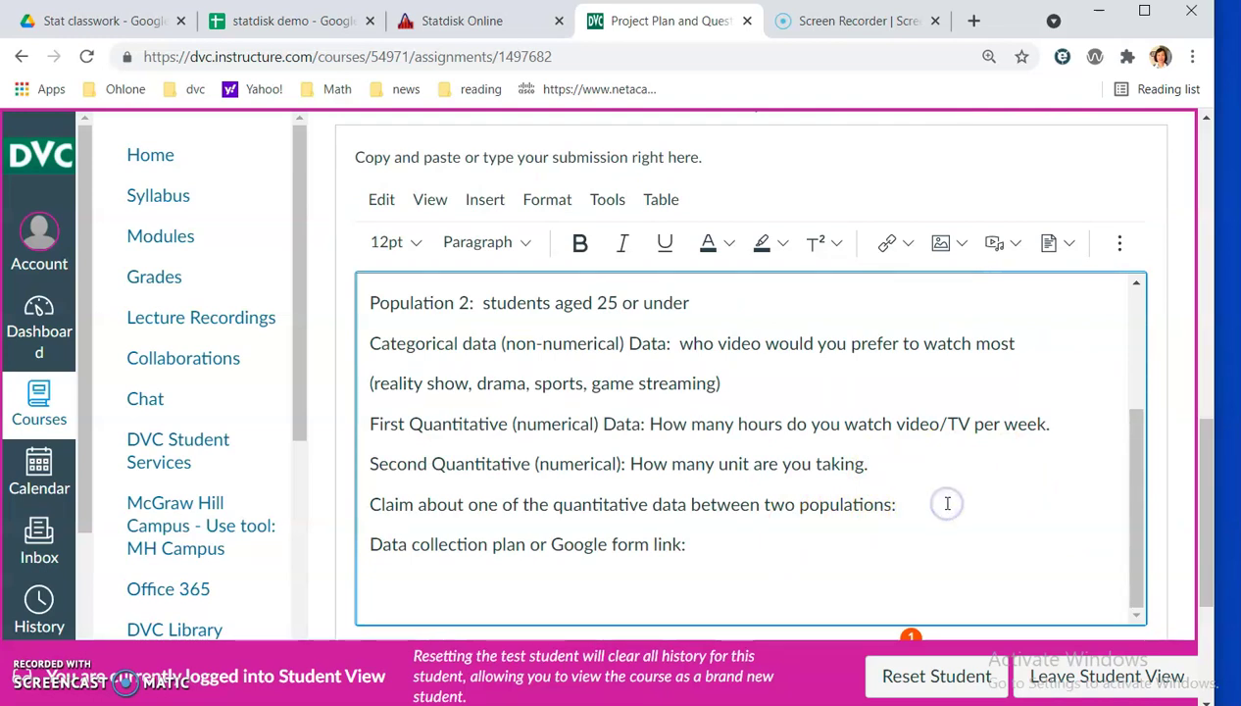
key(Return)
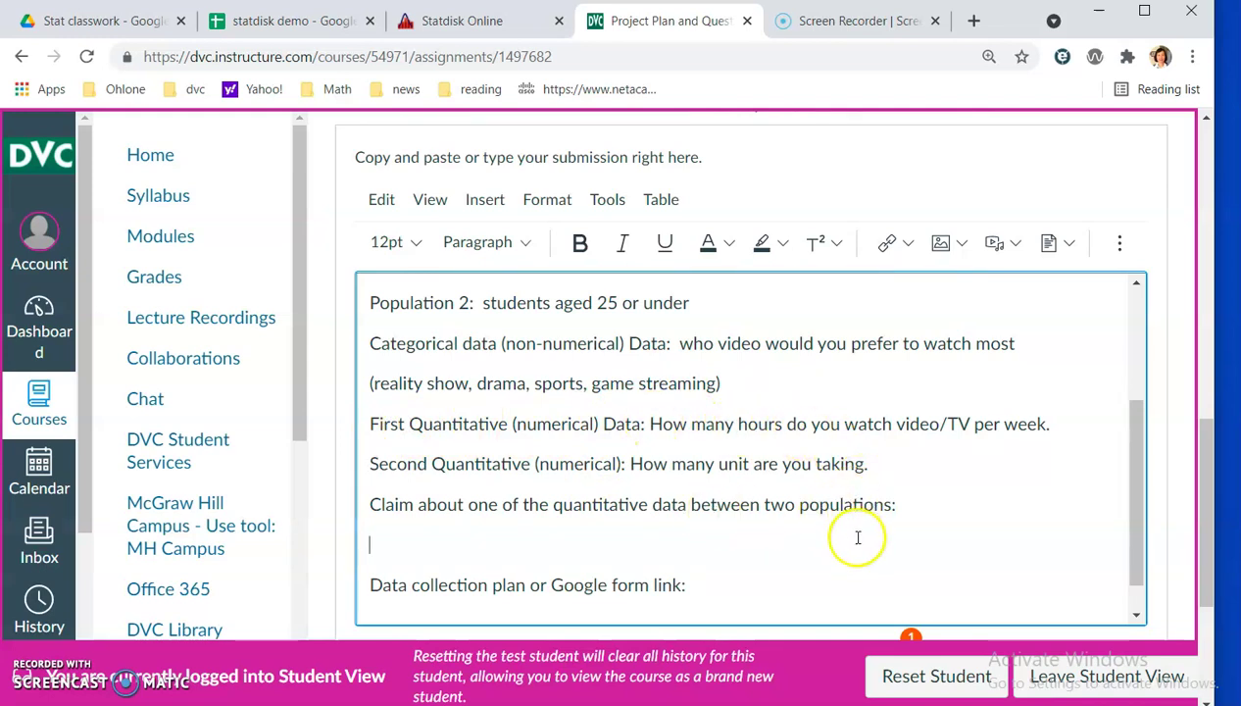
text(YOu)
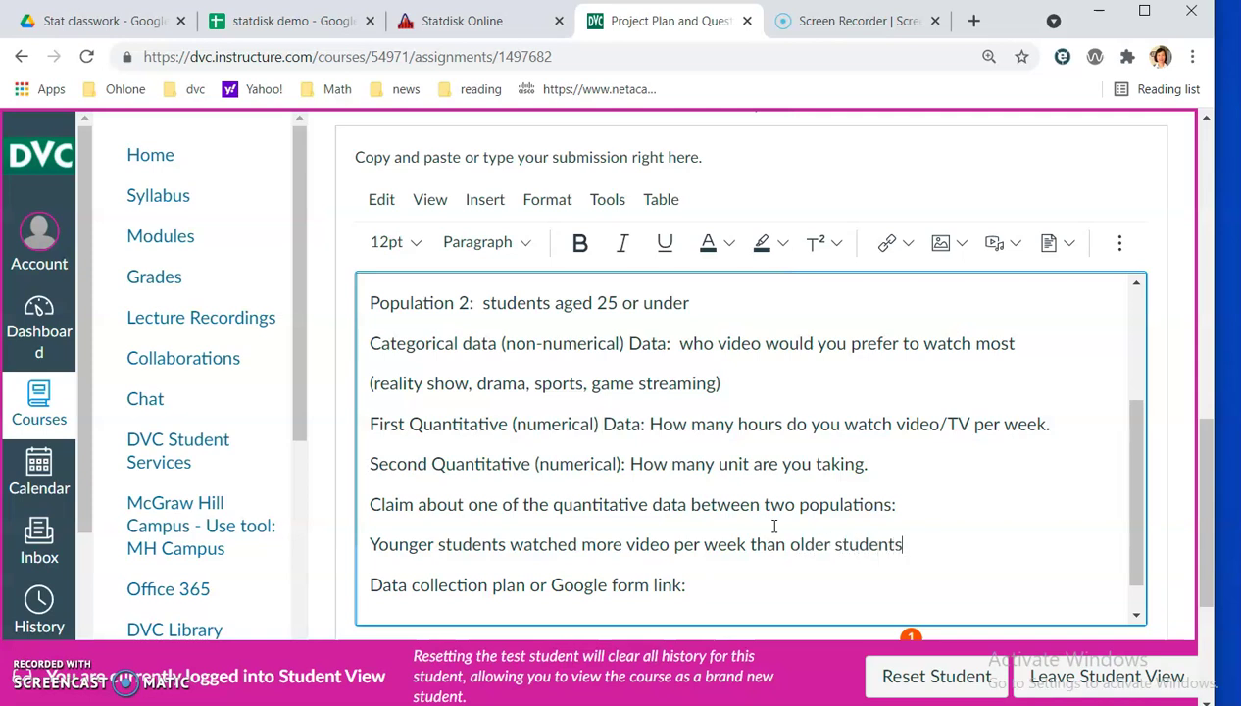
Add an empty line below "Data collection plan or Google form link:" and place the cursor there
click(690, 585)
key(Return)
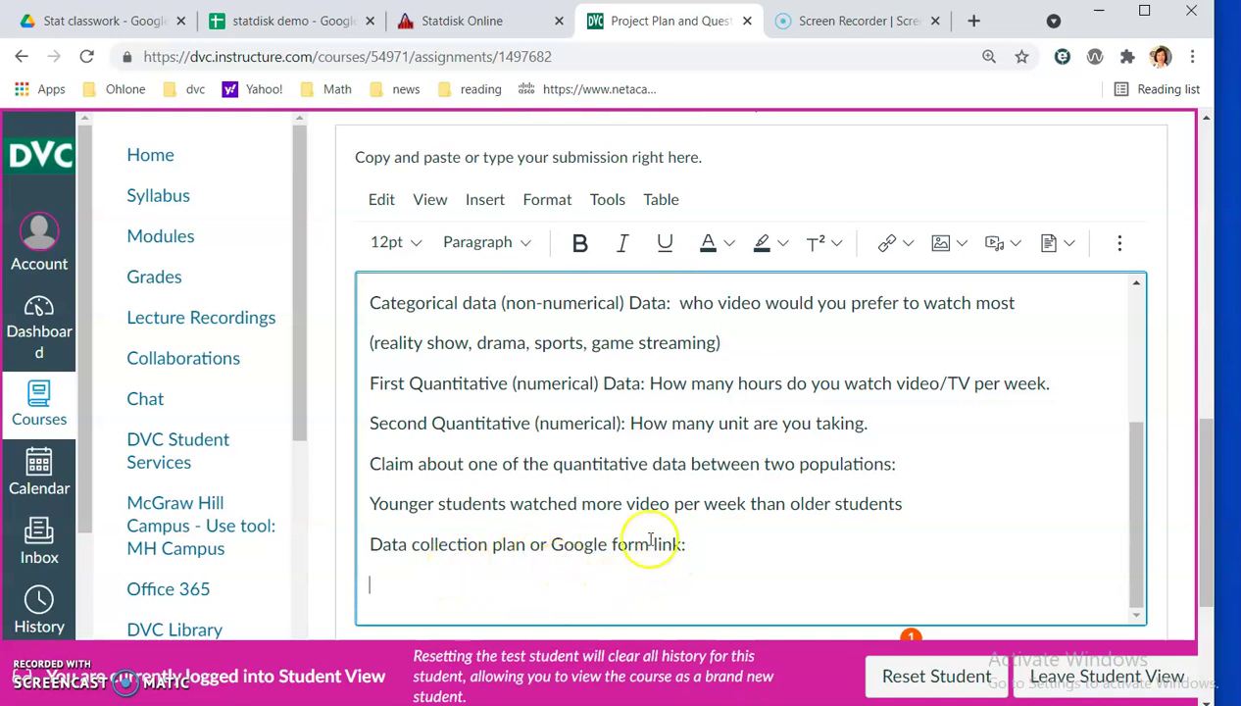
drag(551, 545, 655, 544)
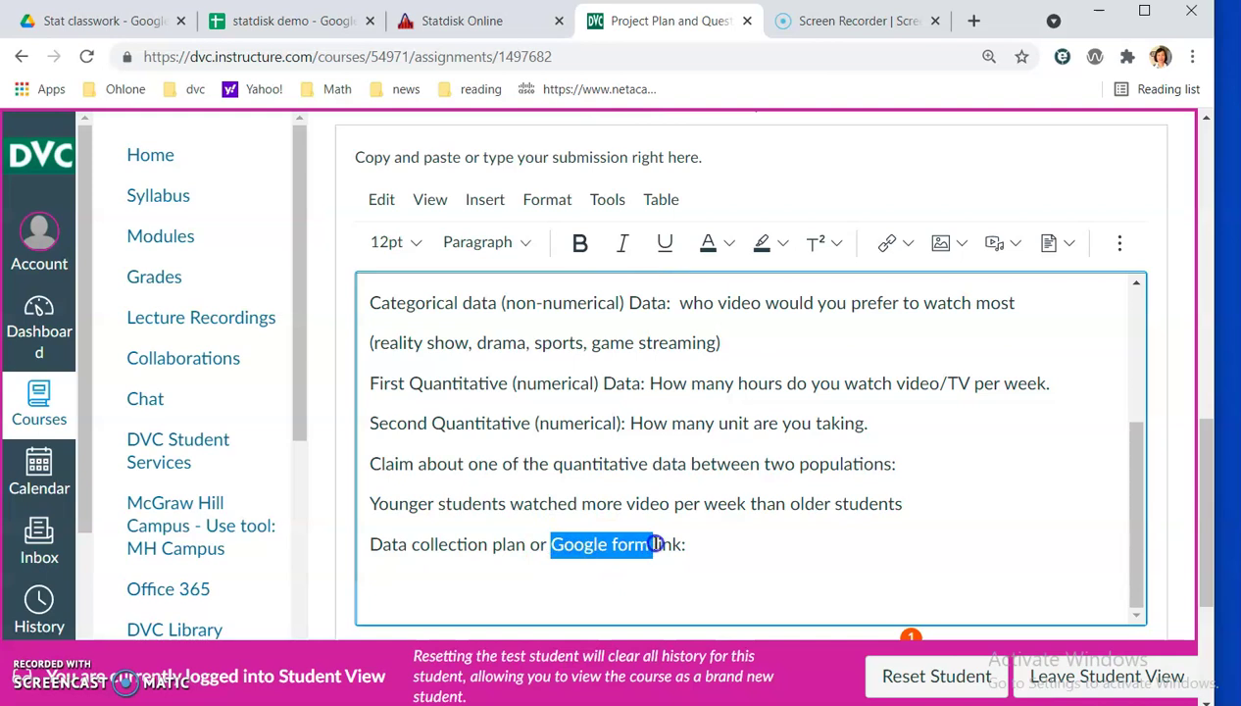
click(521, 581)
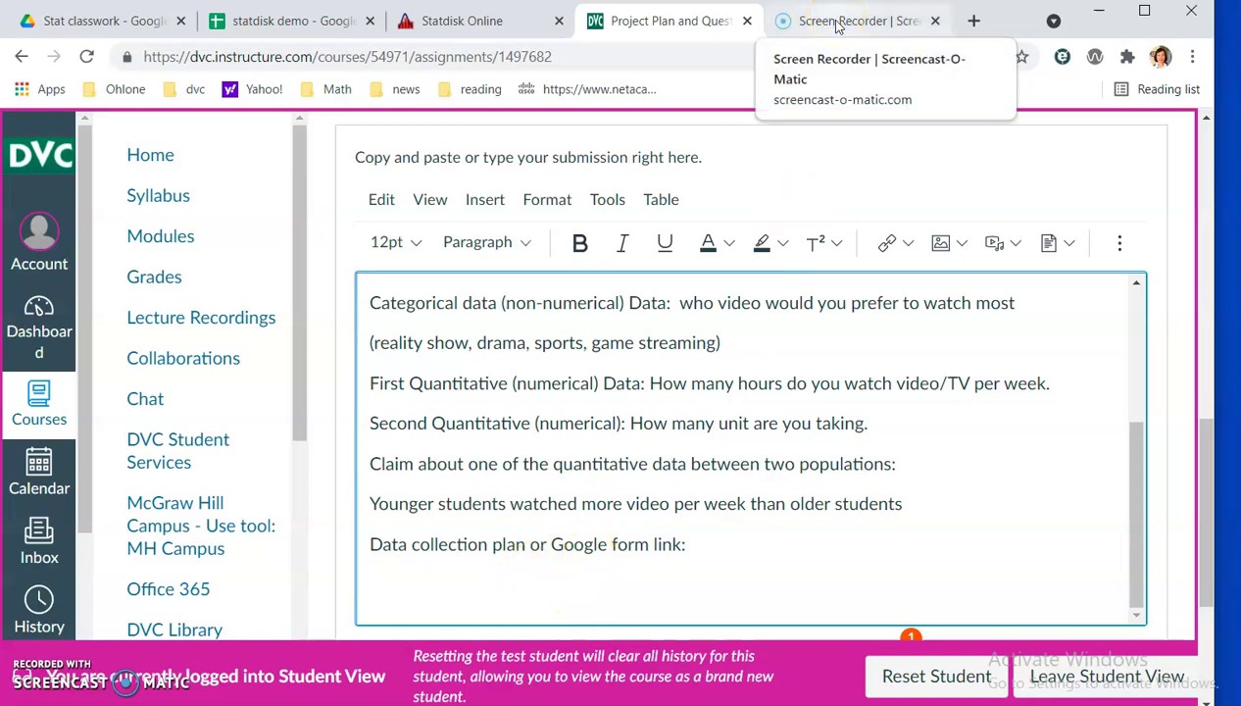
Search for "google form" in a new browser tab, go to Google Forms and create a blank form
click(972, 20)
click(712, 55)
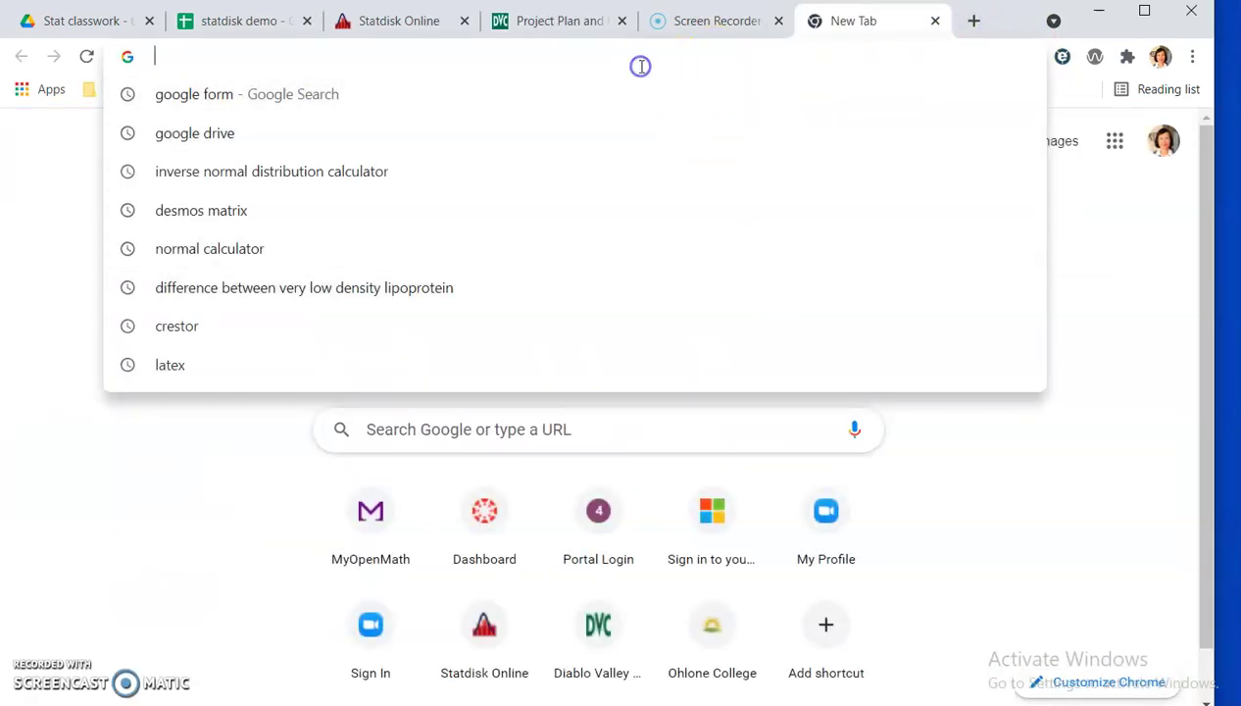
text(google form)
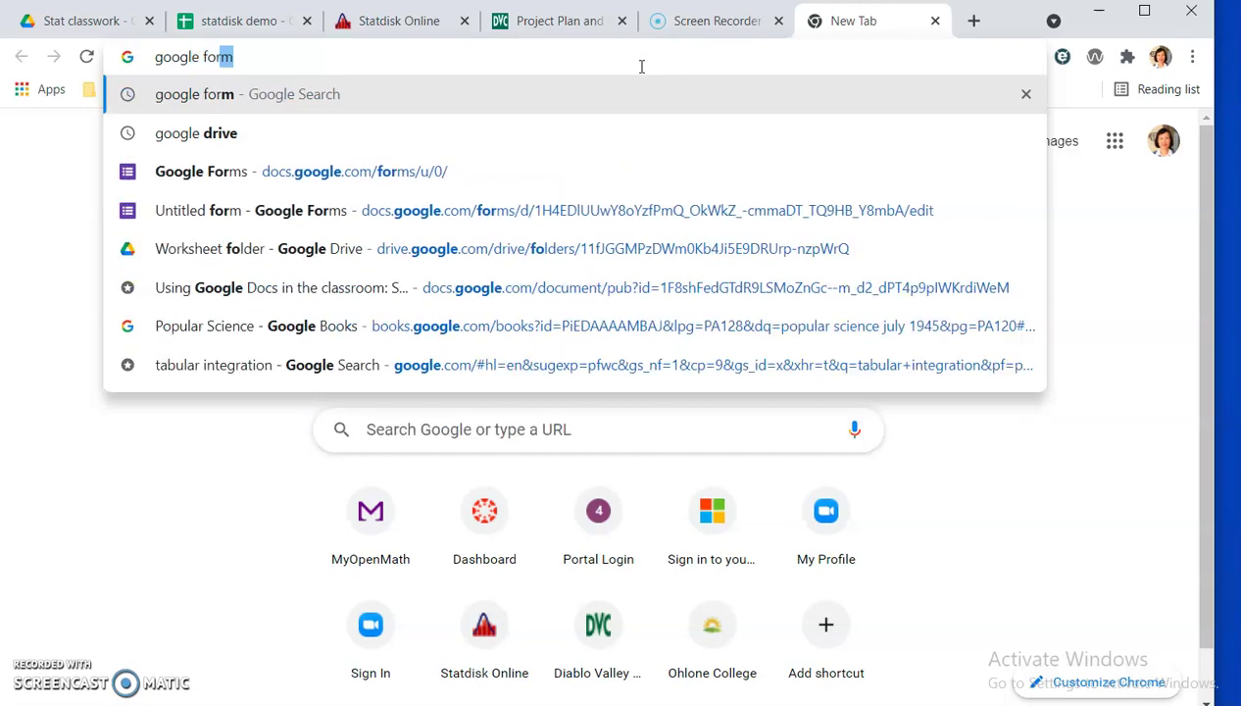
key(Return)
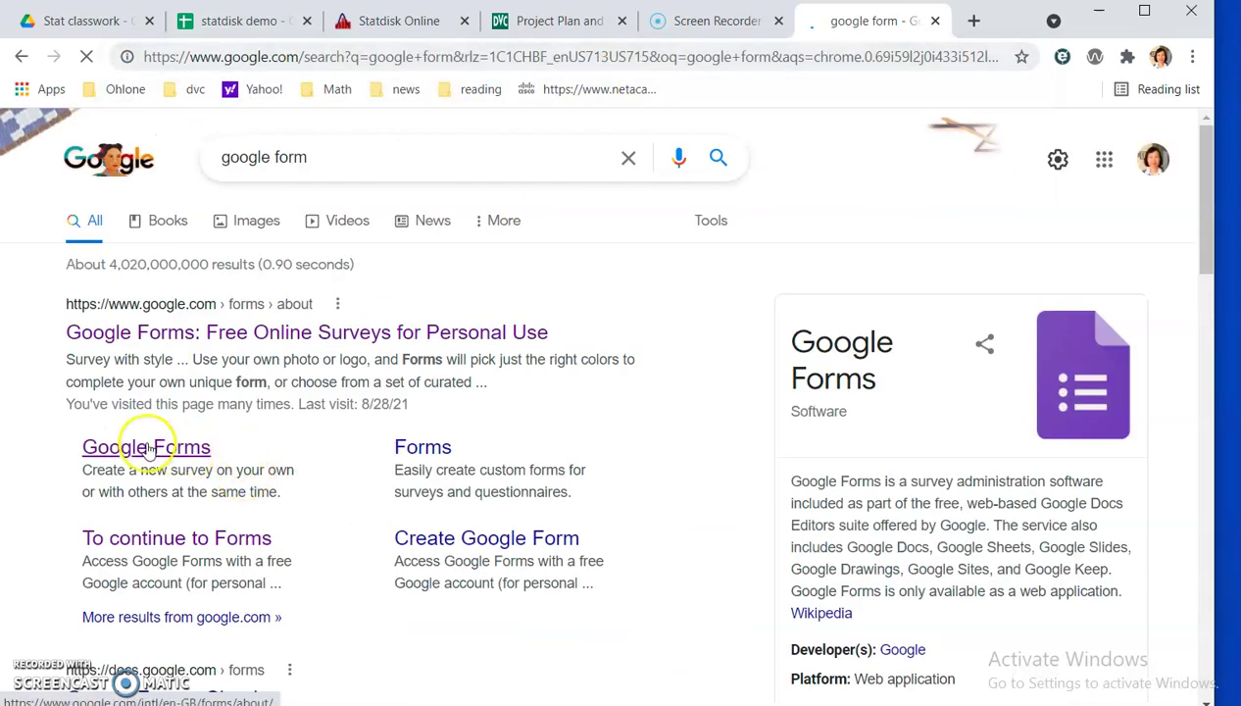
click(147, 446)
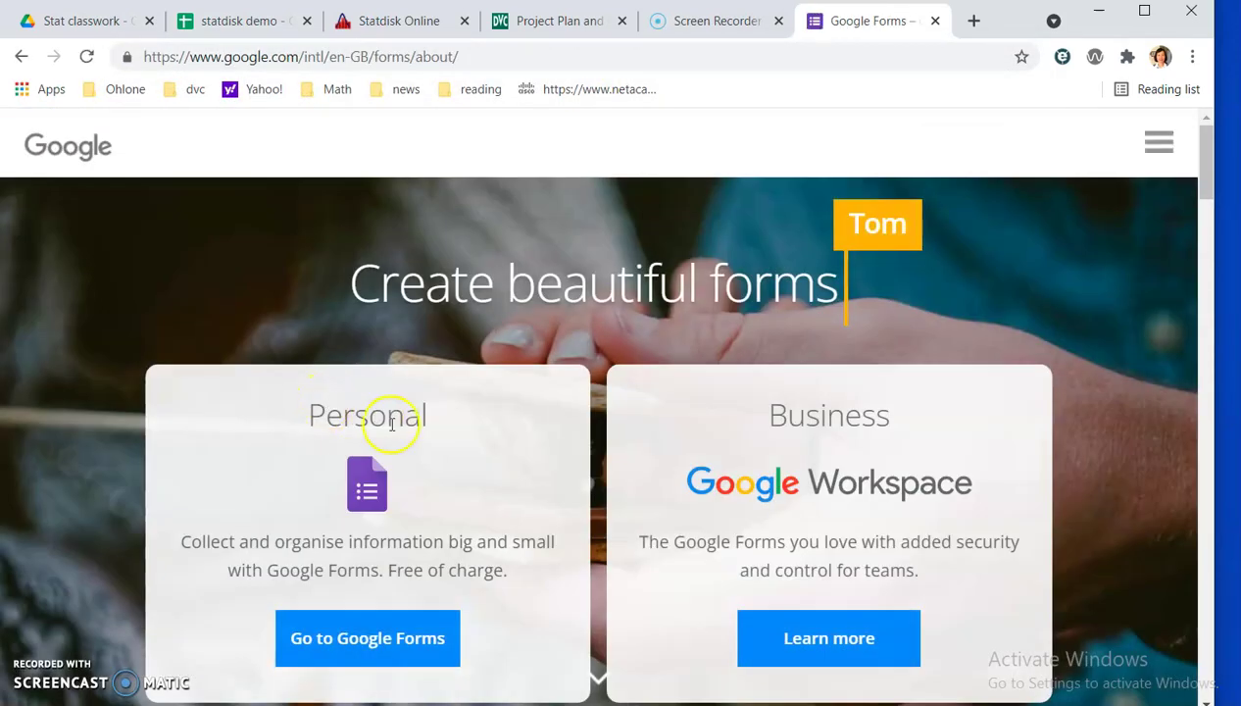
click(341, 643)
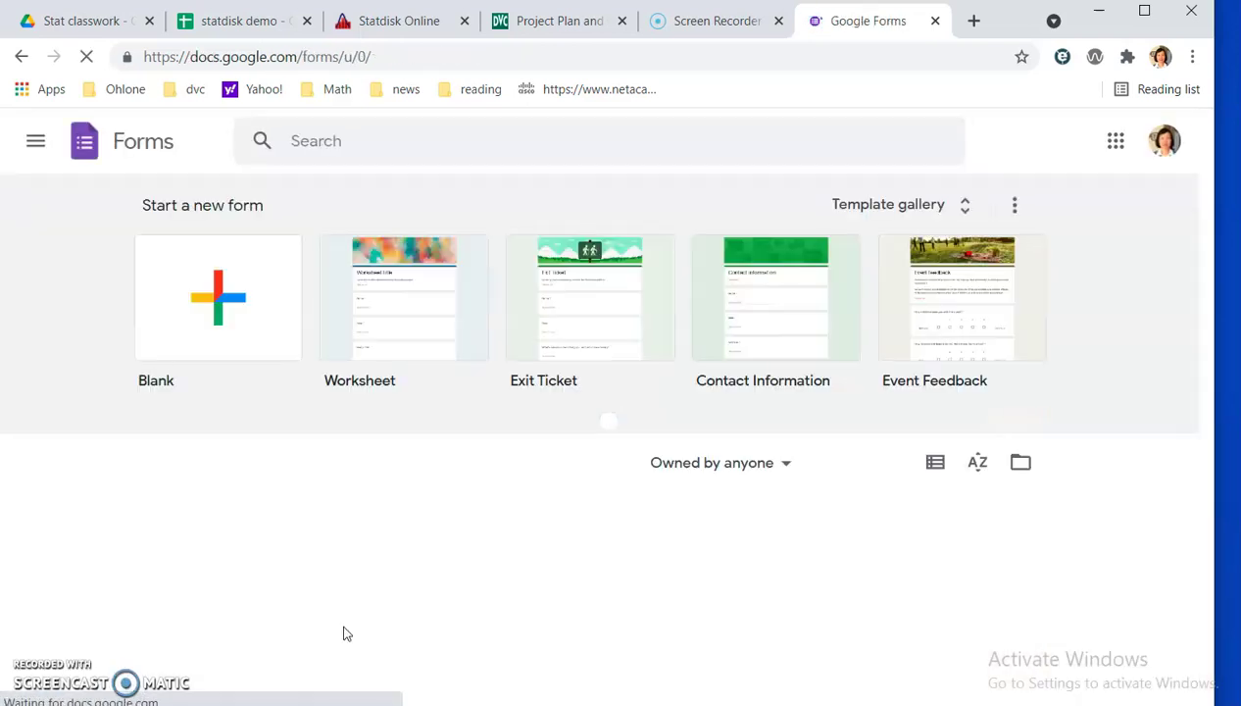
click(232, 309)
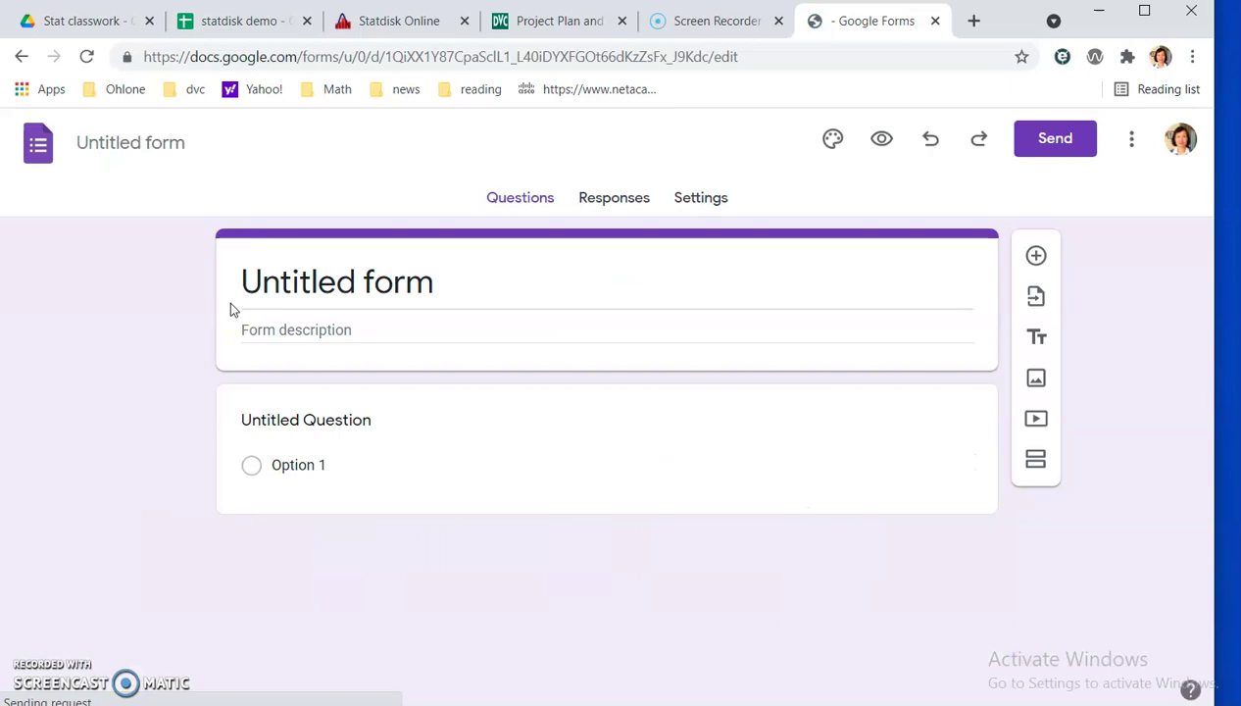
Replace the form's title with "Video preference survey"
click(227, 300)
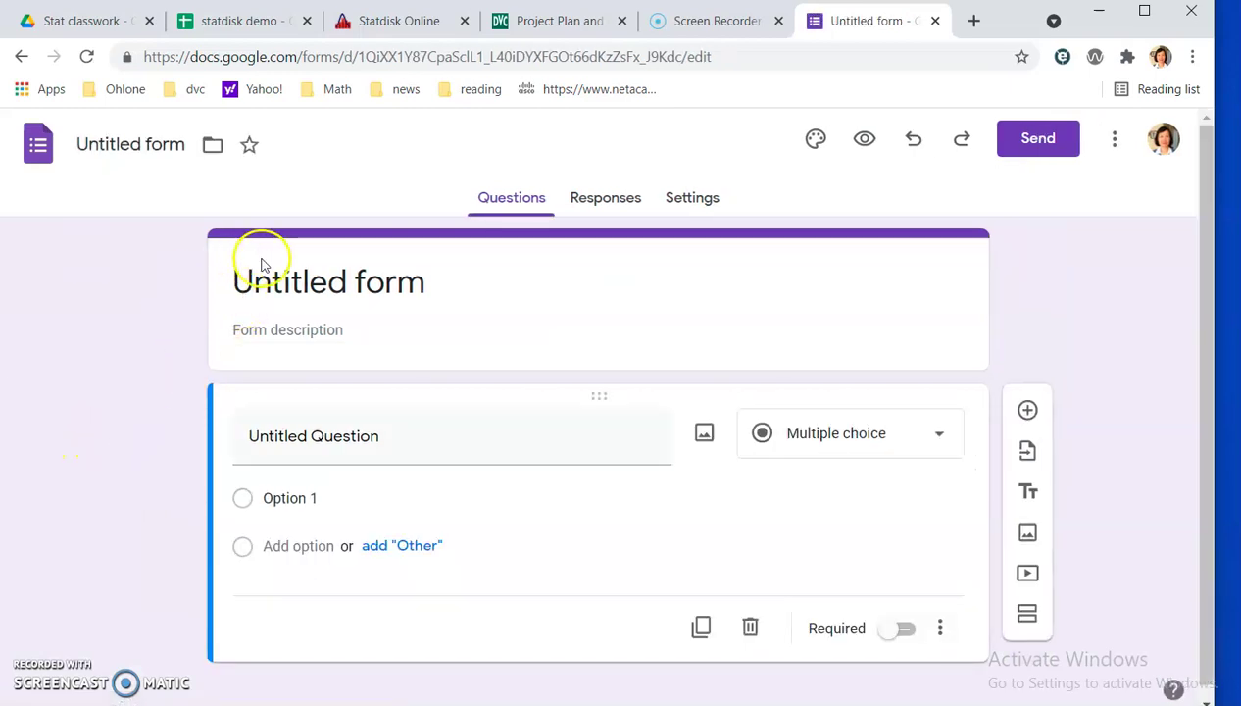
click(241, 282)
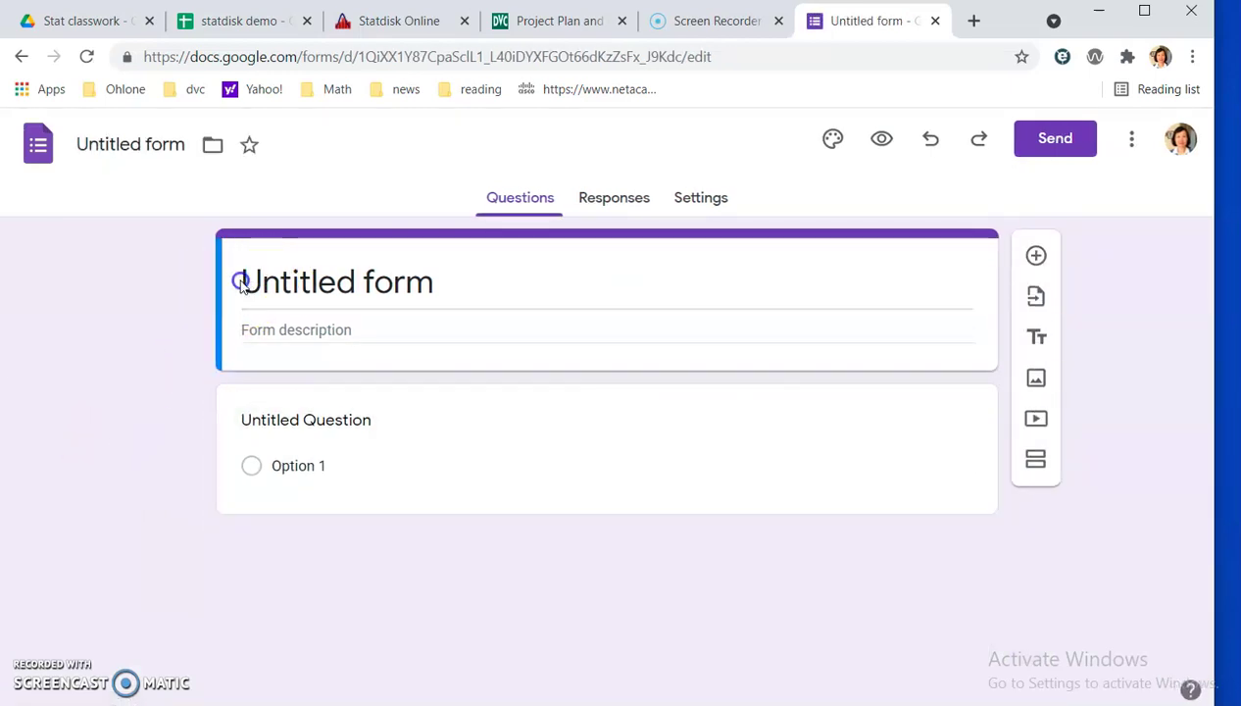
drag(443, 286, 240, 284)
text(Video)
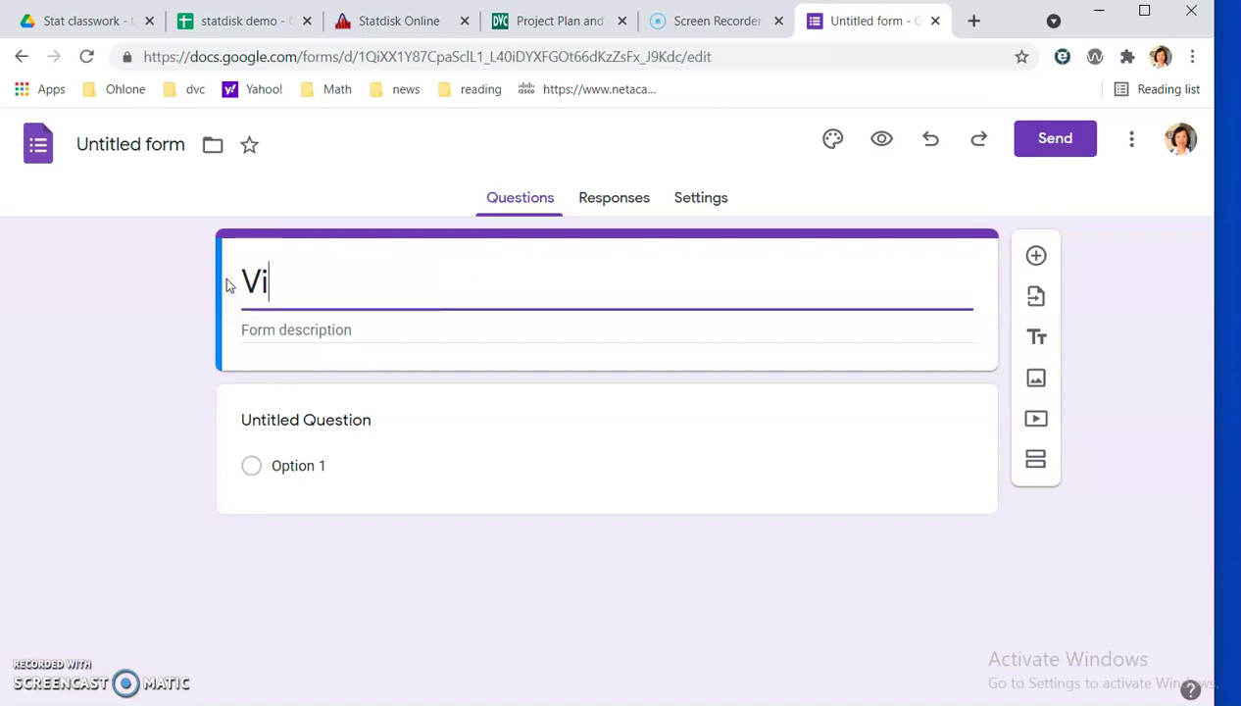
key(BackSpace)
text(eo )
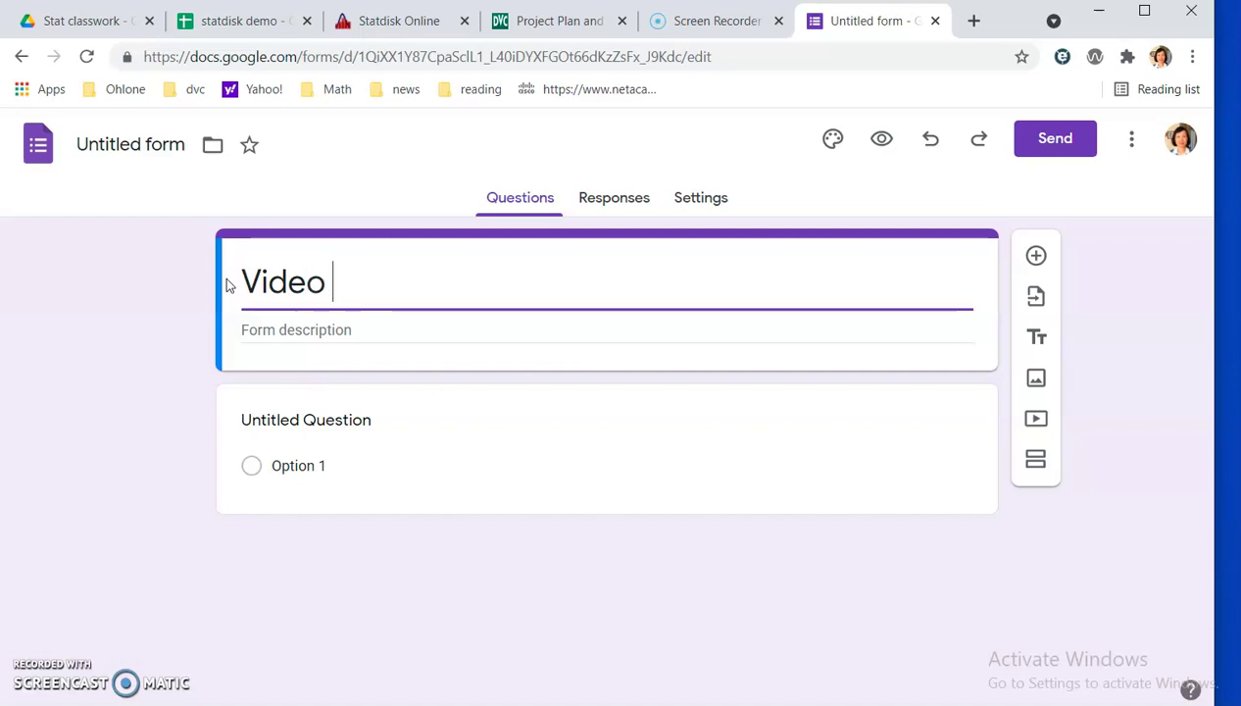
text(preference)
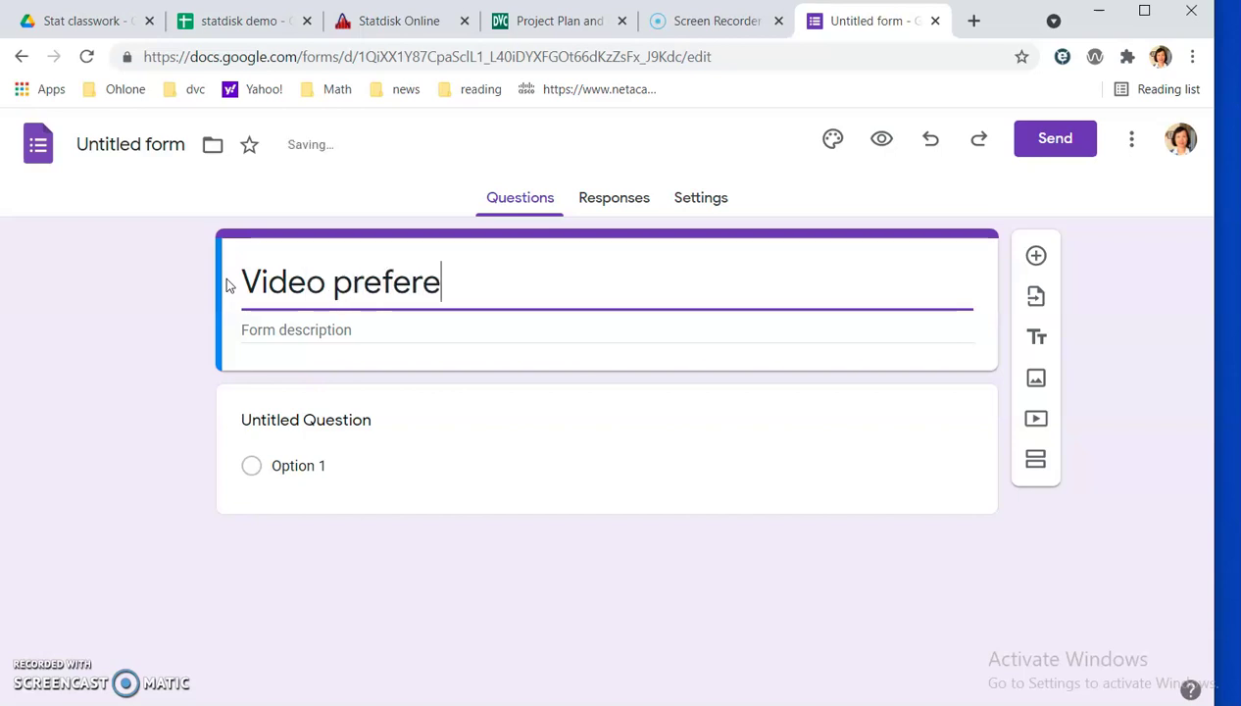
click(245, 260)
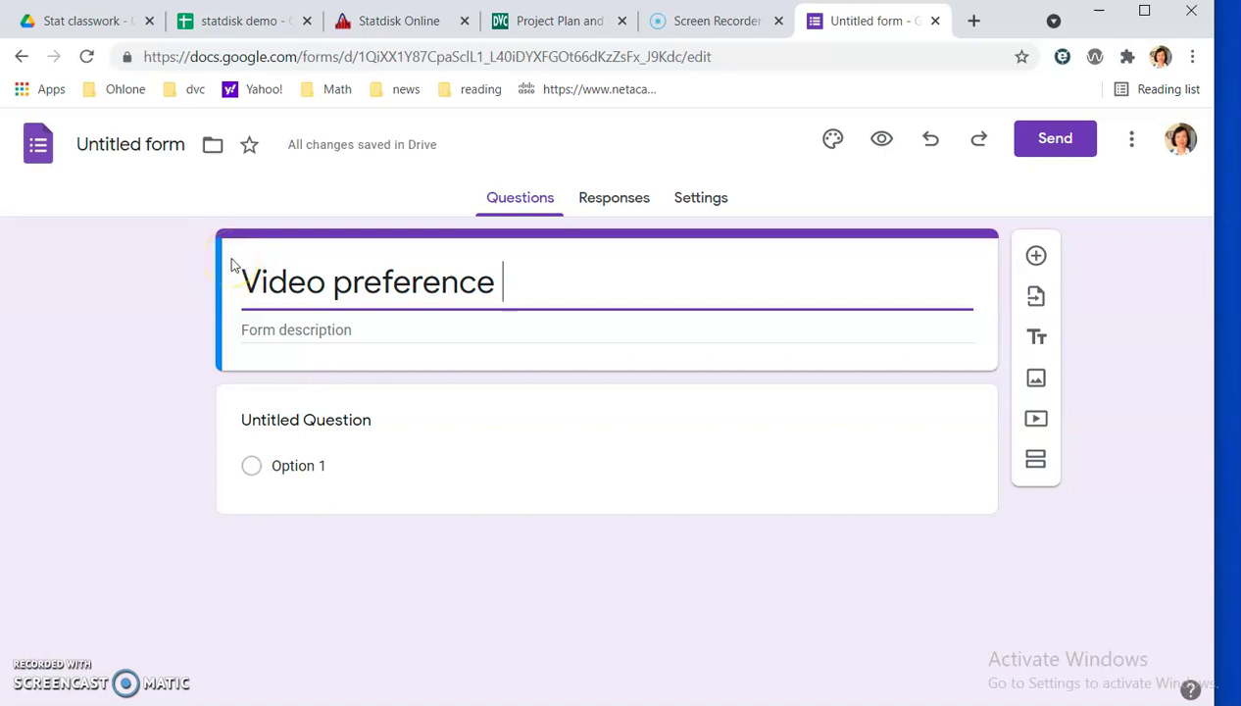
text(survey)
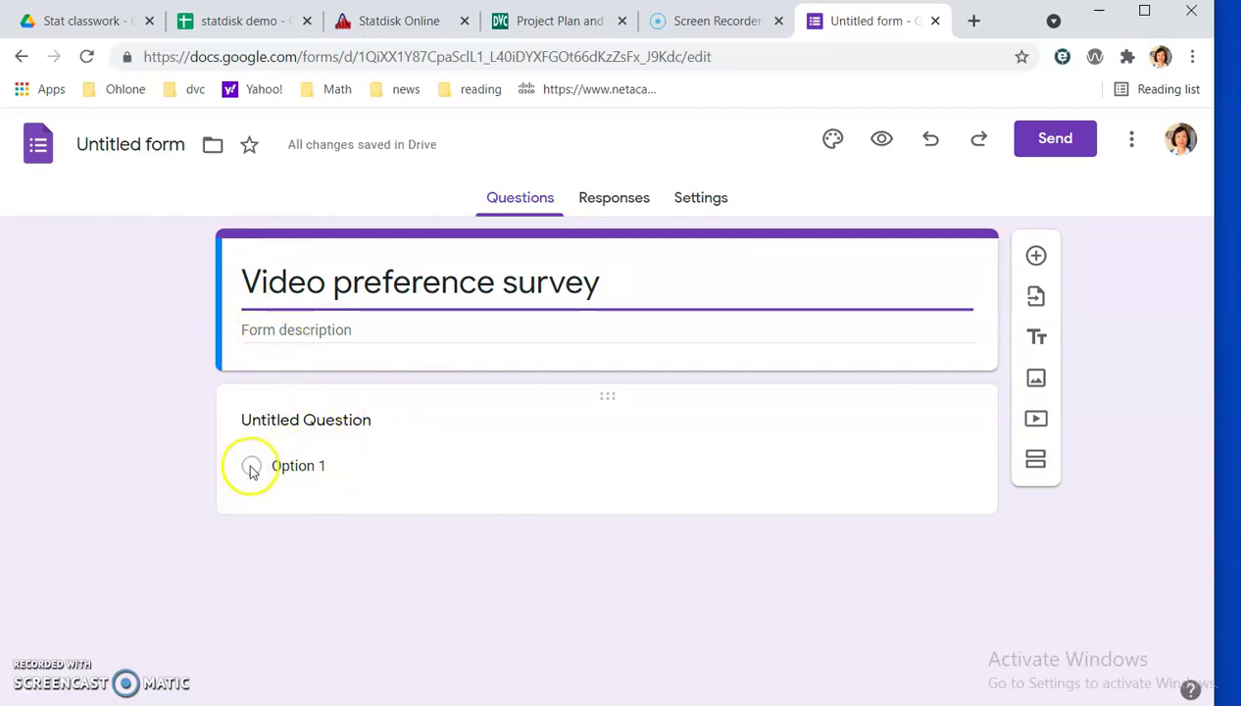
Title the first question "Age", set its type to Multiple choice and make it required
click(284, 421)
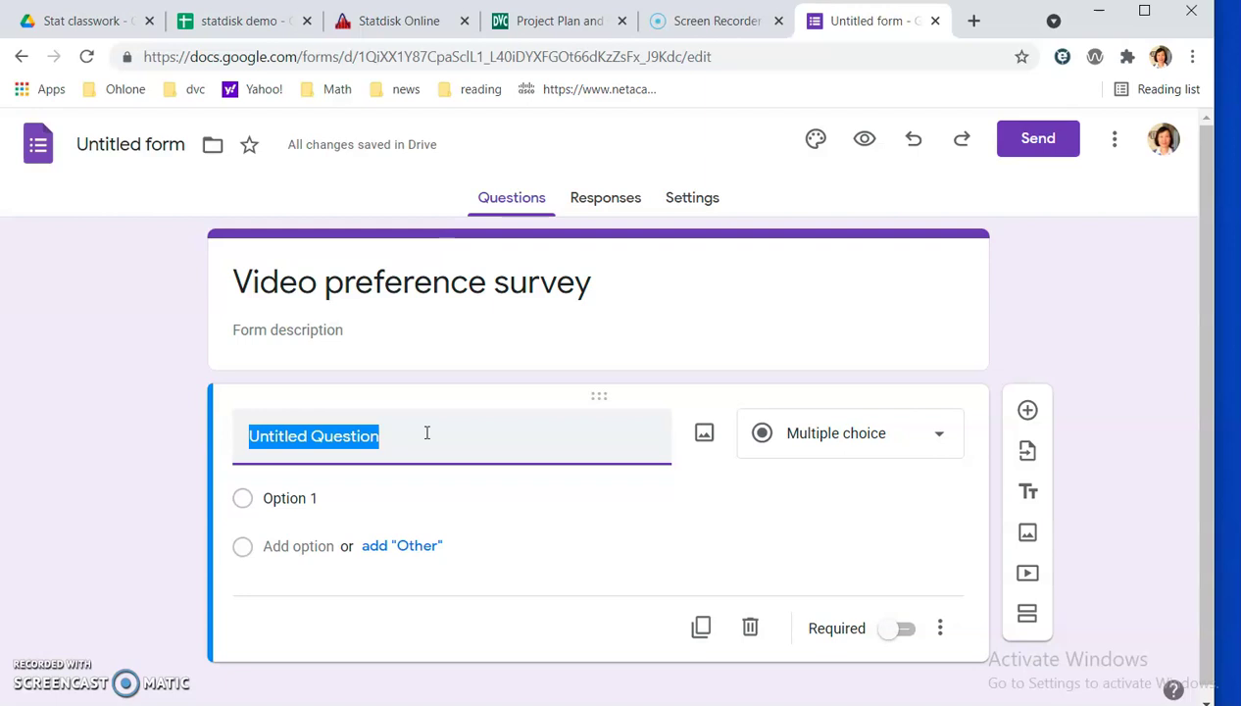
text(Age)
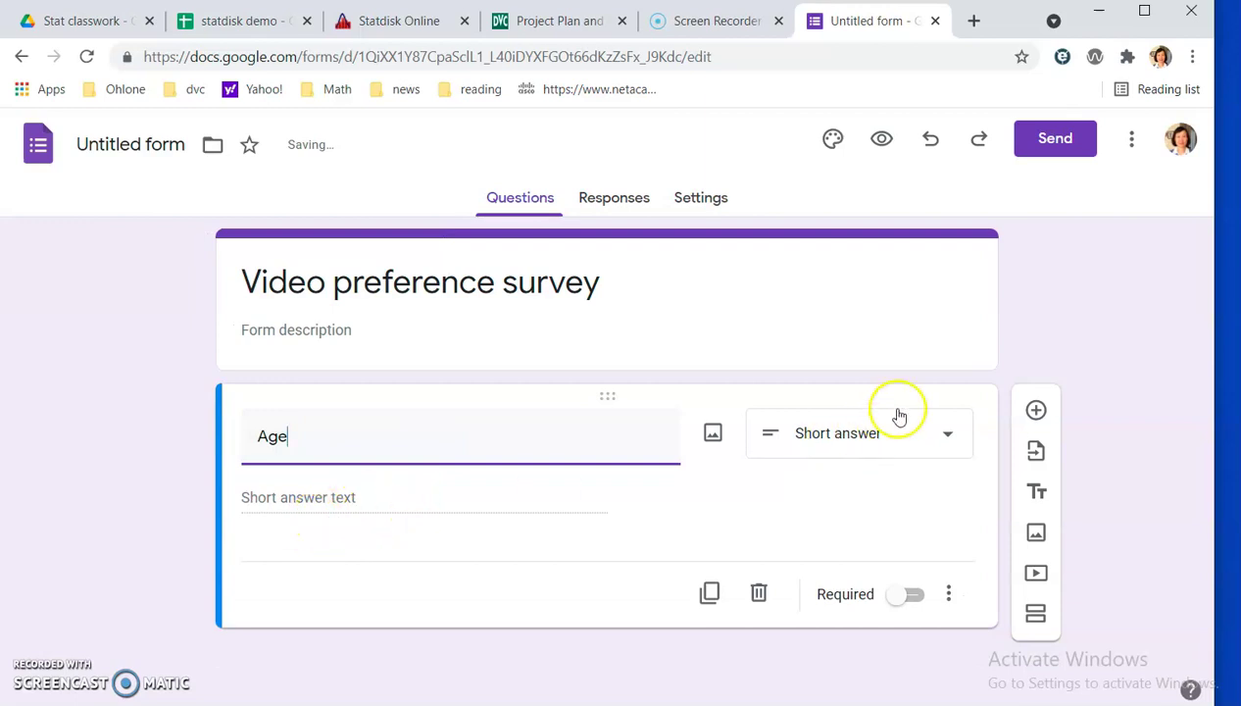
click(953, 439)
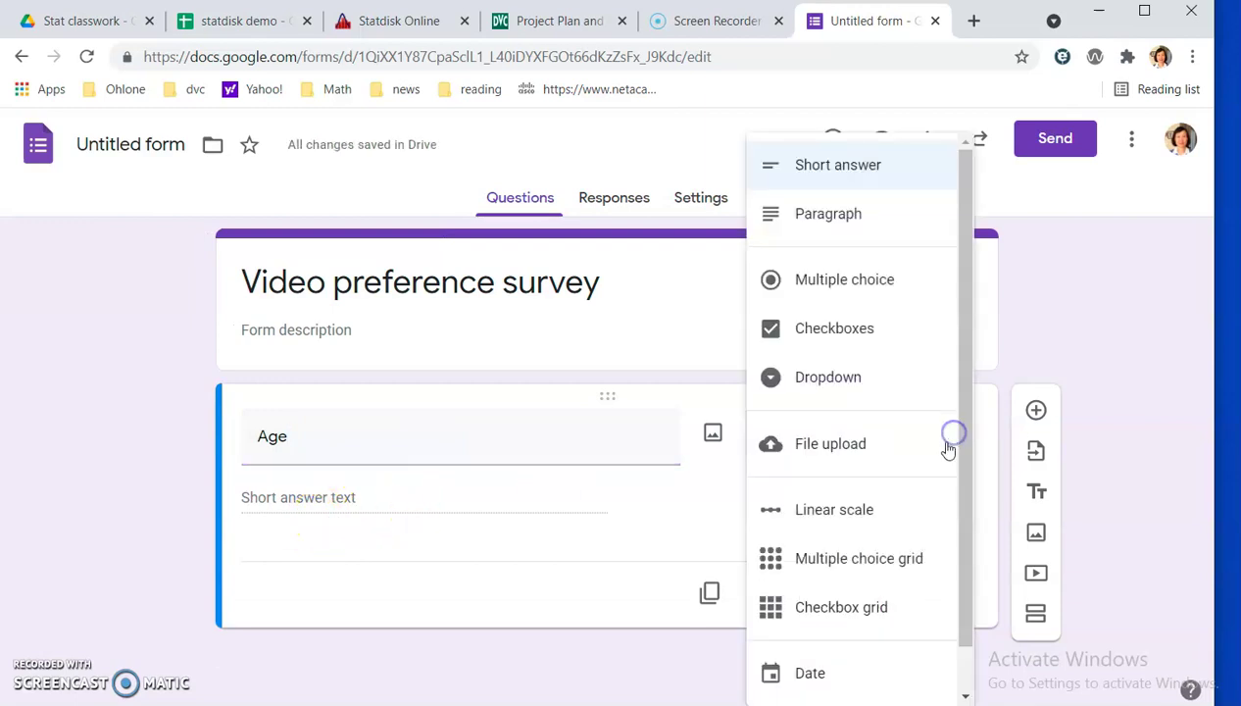
click(887, 287)
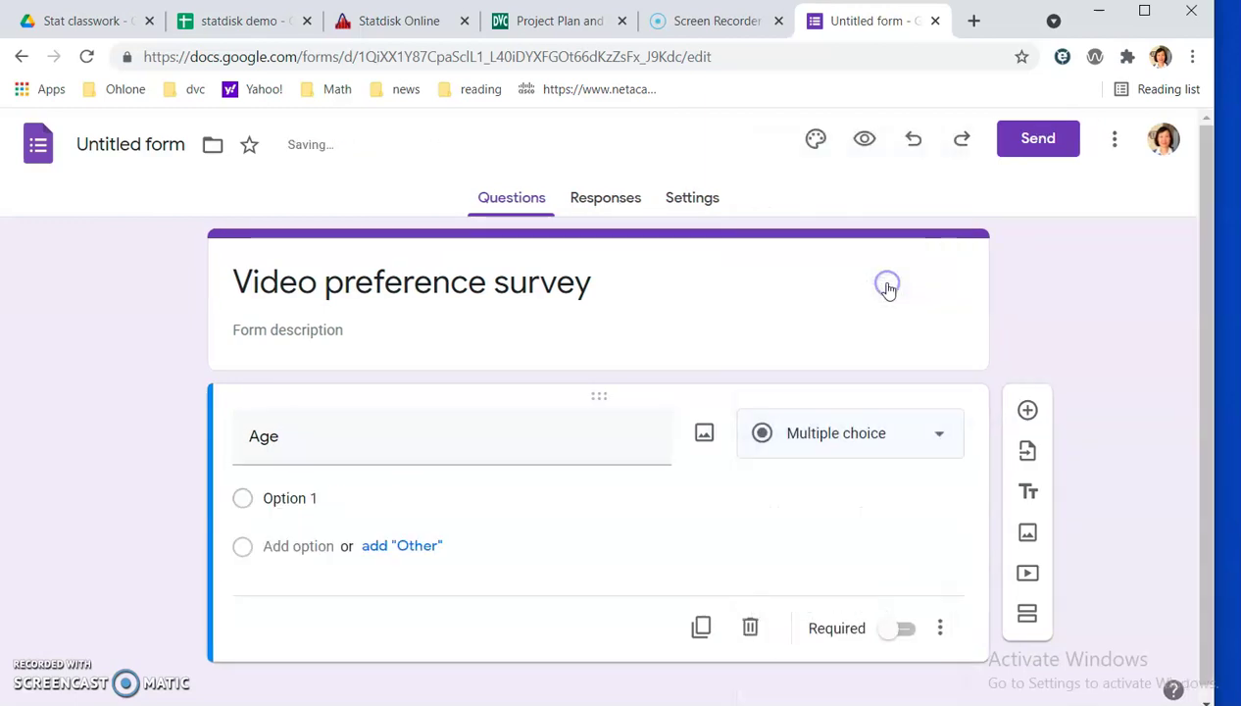
click(902, 632)
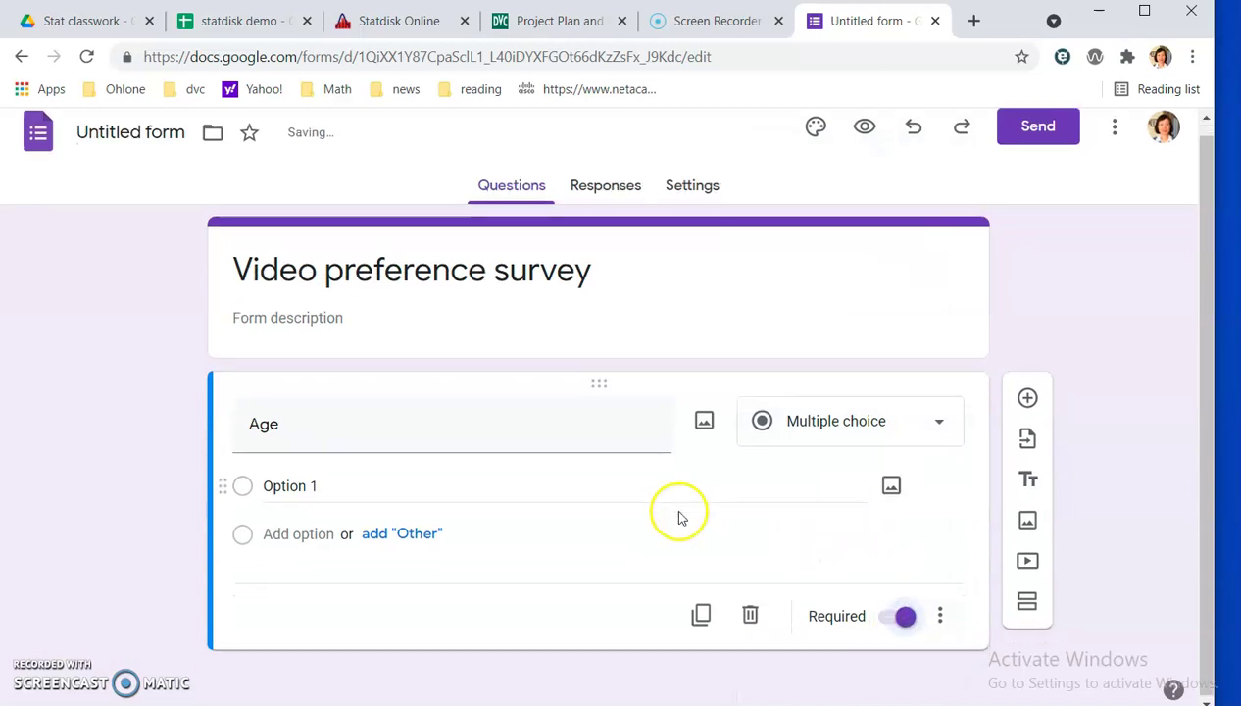
Give the Age question two answer options: "over 25 years" and "25 years or under"
click(265, 484)
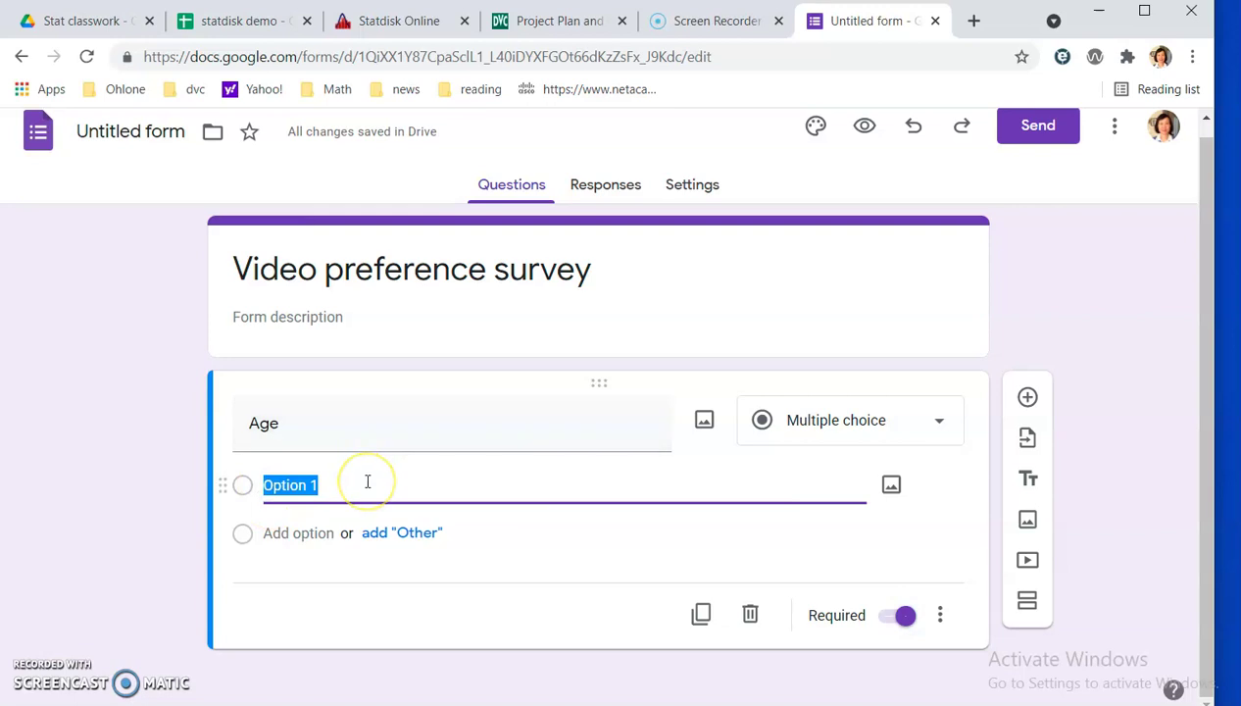
text(Und)
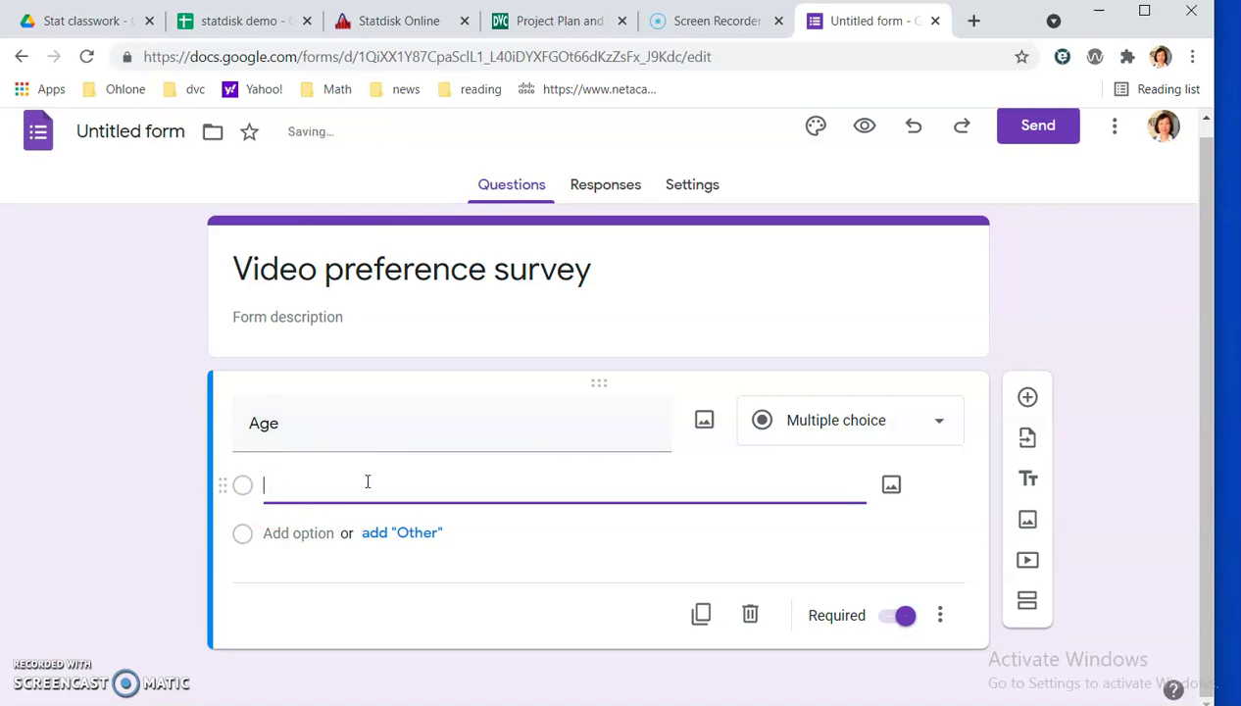
key(BackSpace)
text(over 25 years)
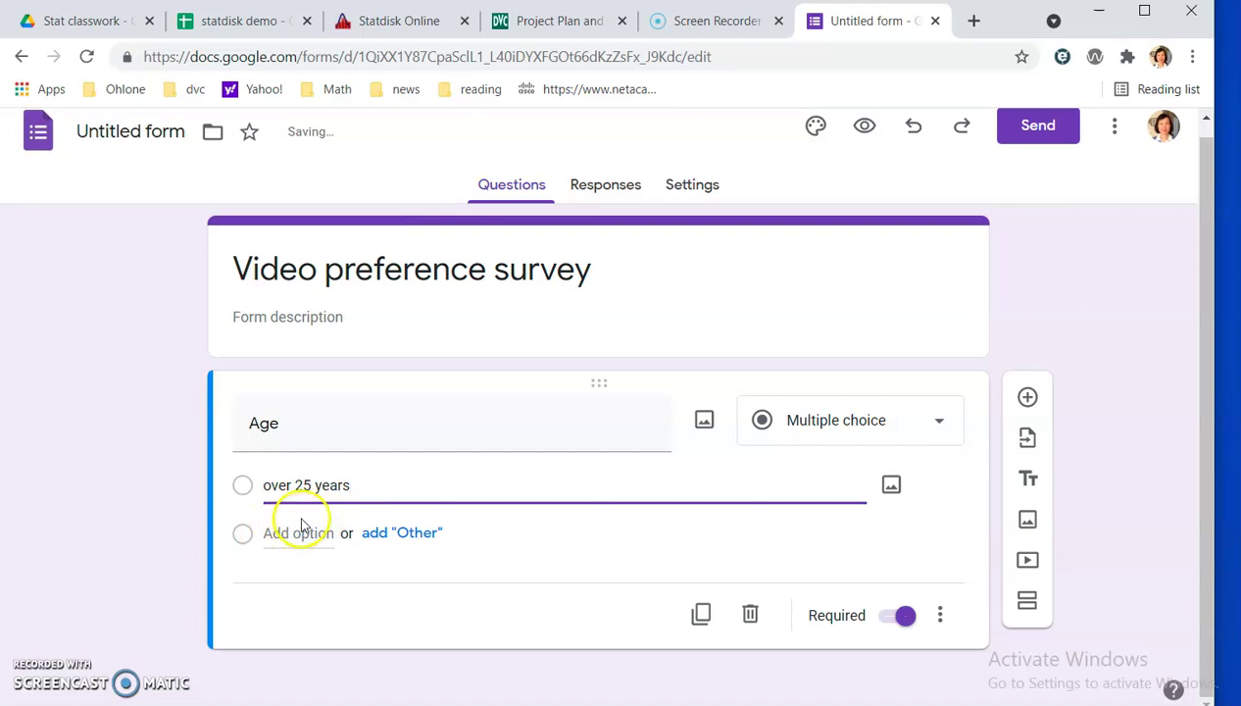
click(267, 533)
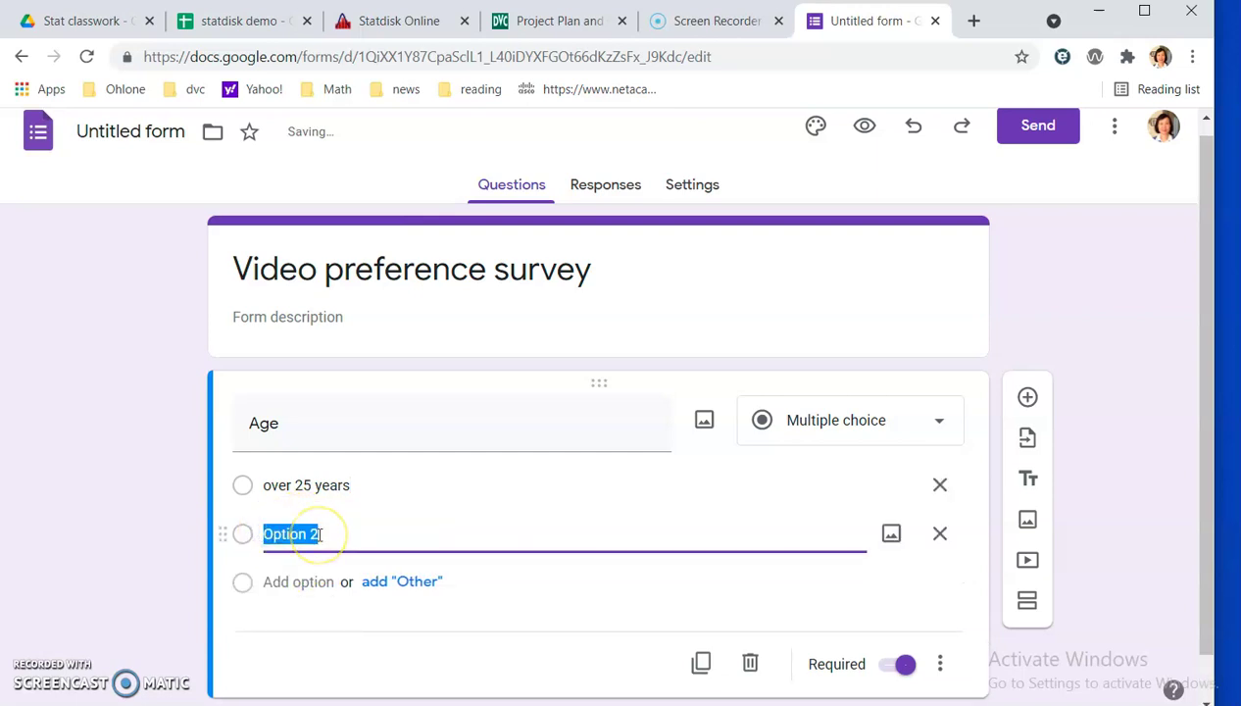
text(2)
key(BackSpace)
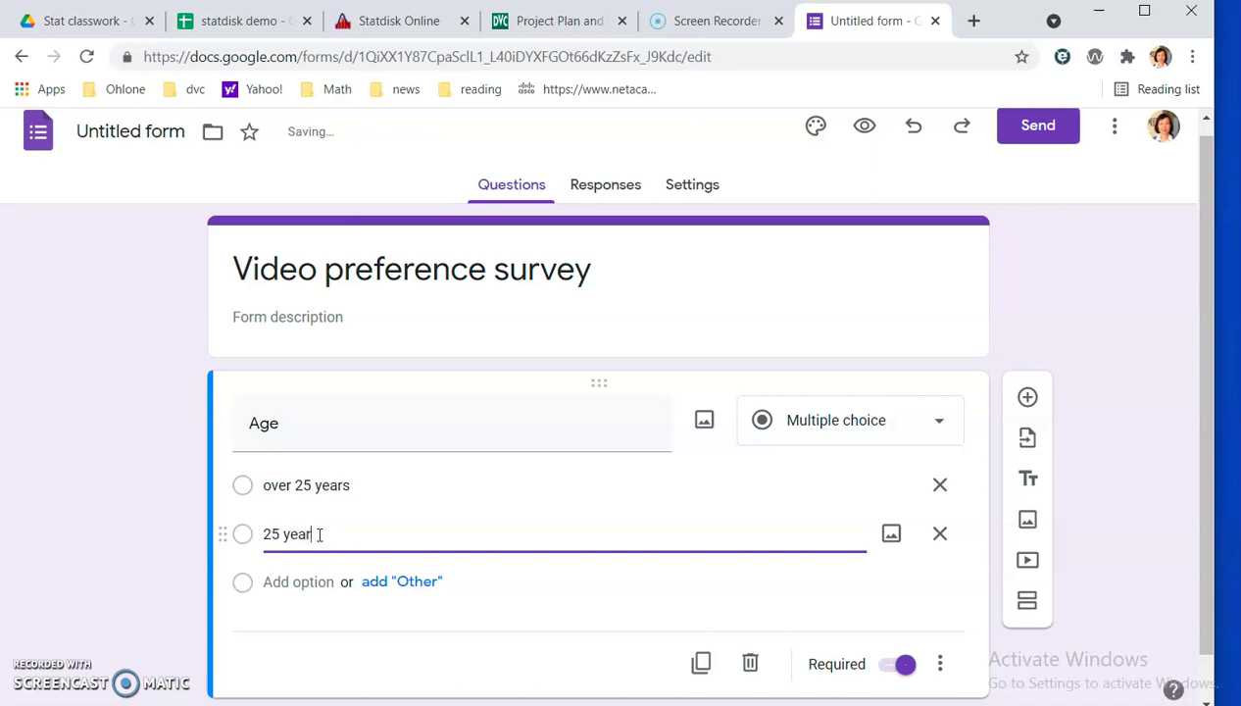
text(or under)
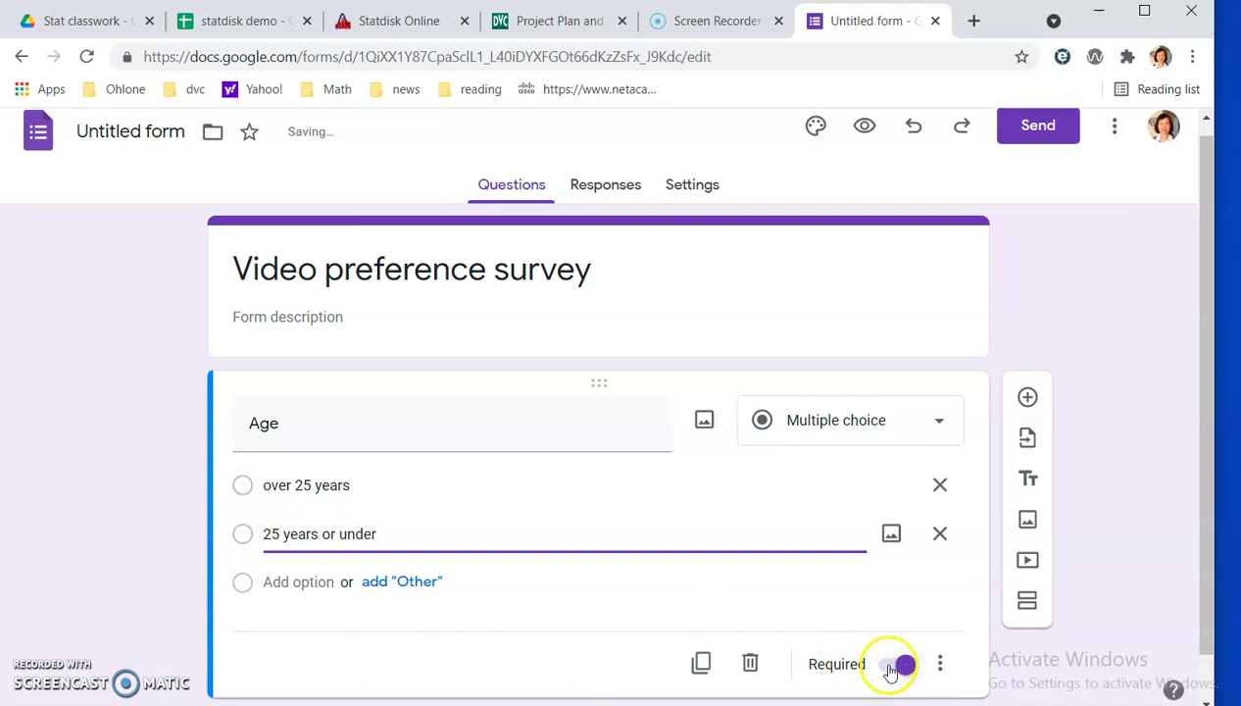
Add a second question below Age, titled "Which do you like to watch most"
scroll(822, 534, down, 1)
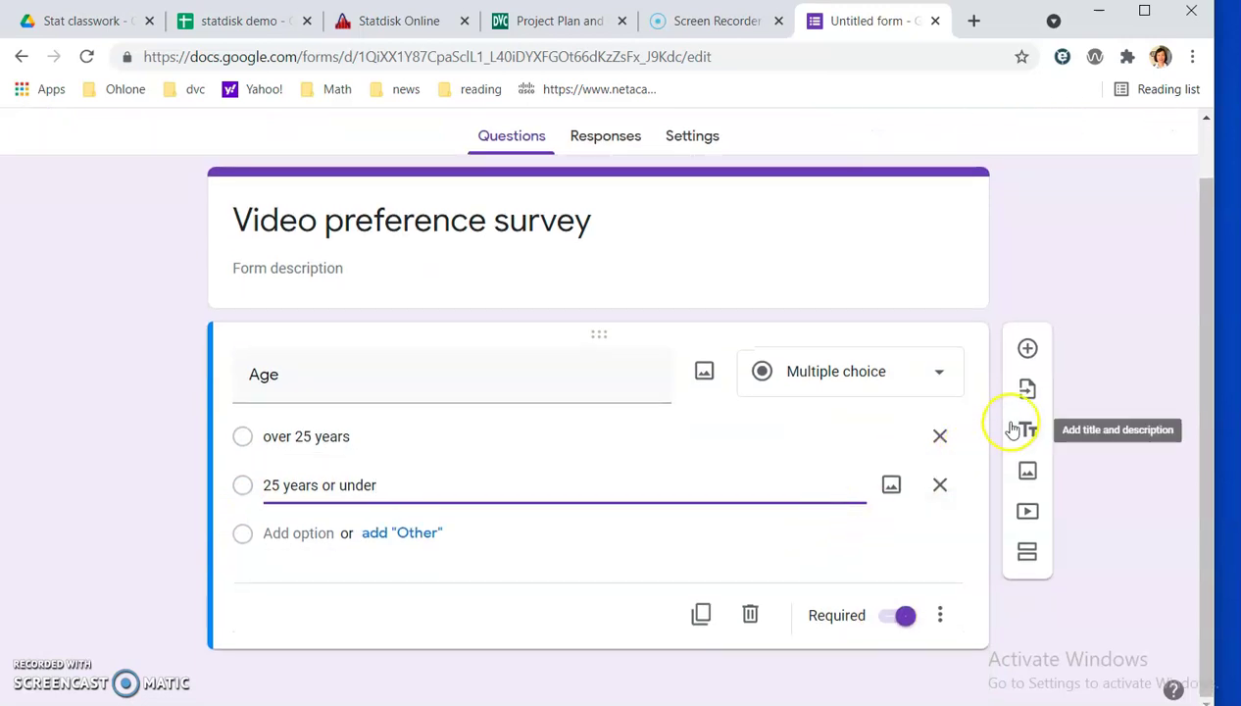
click(1027, 348)
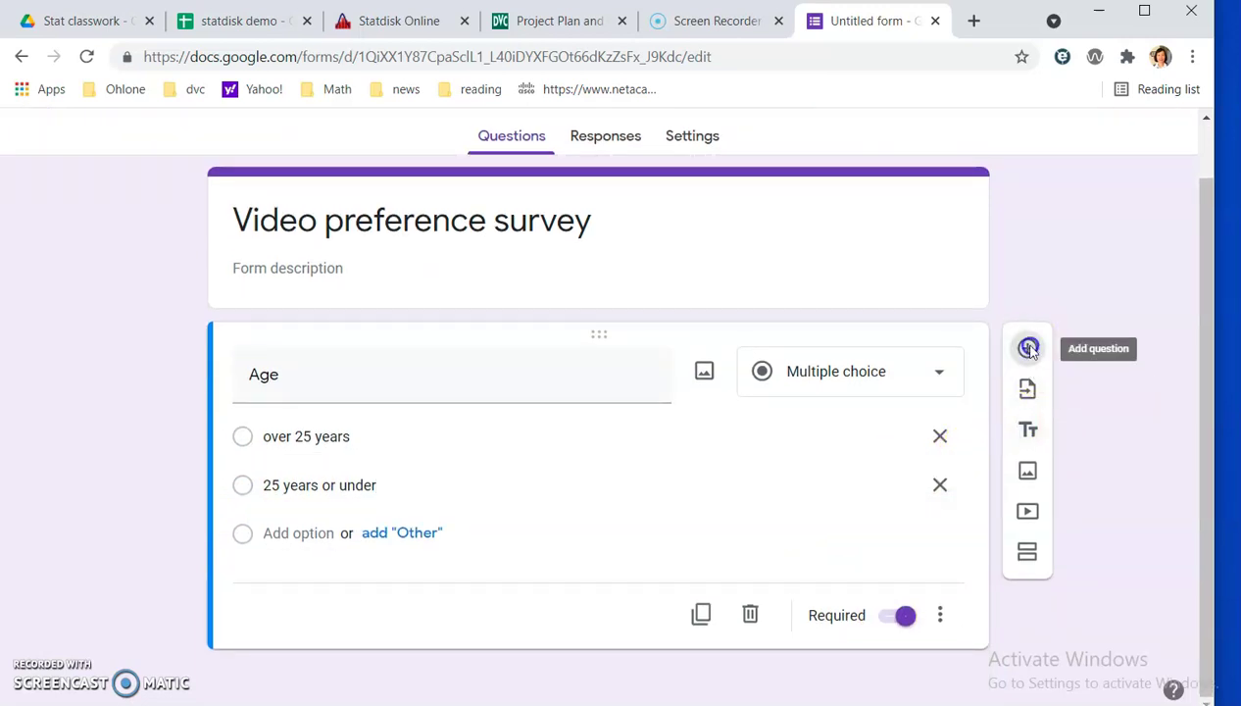
click(347, 571)
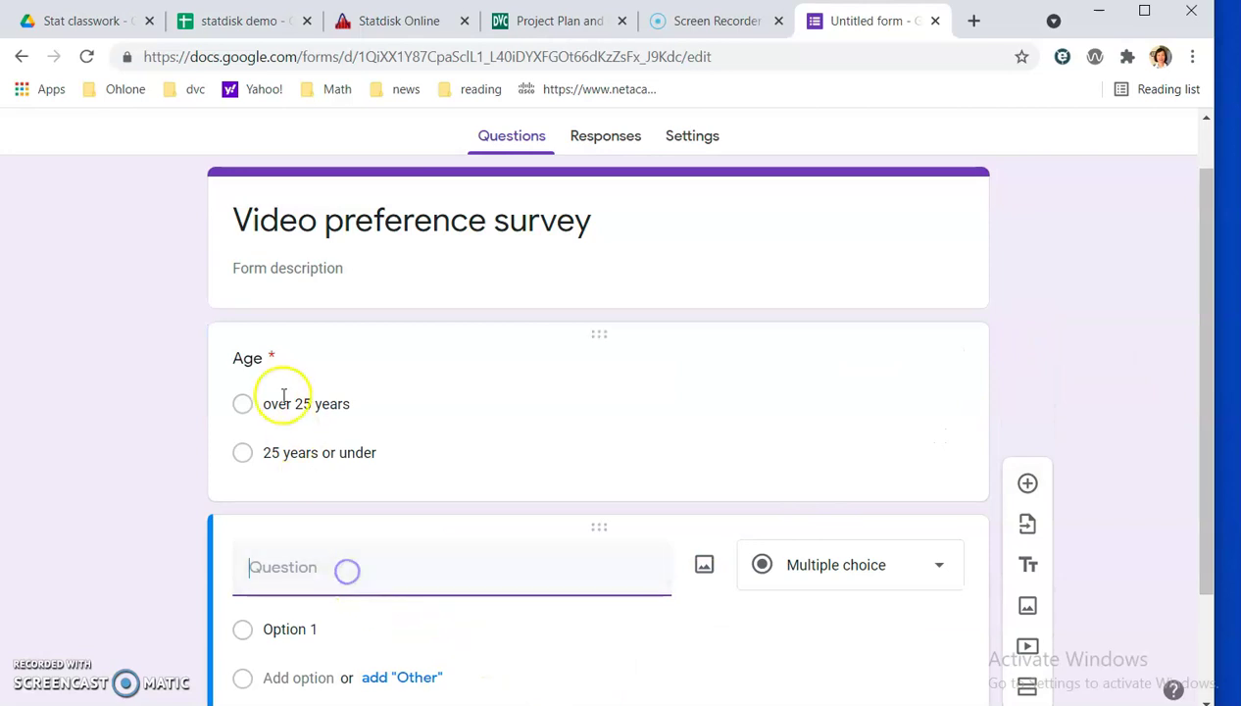
click(416, 556)
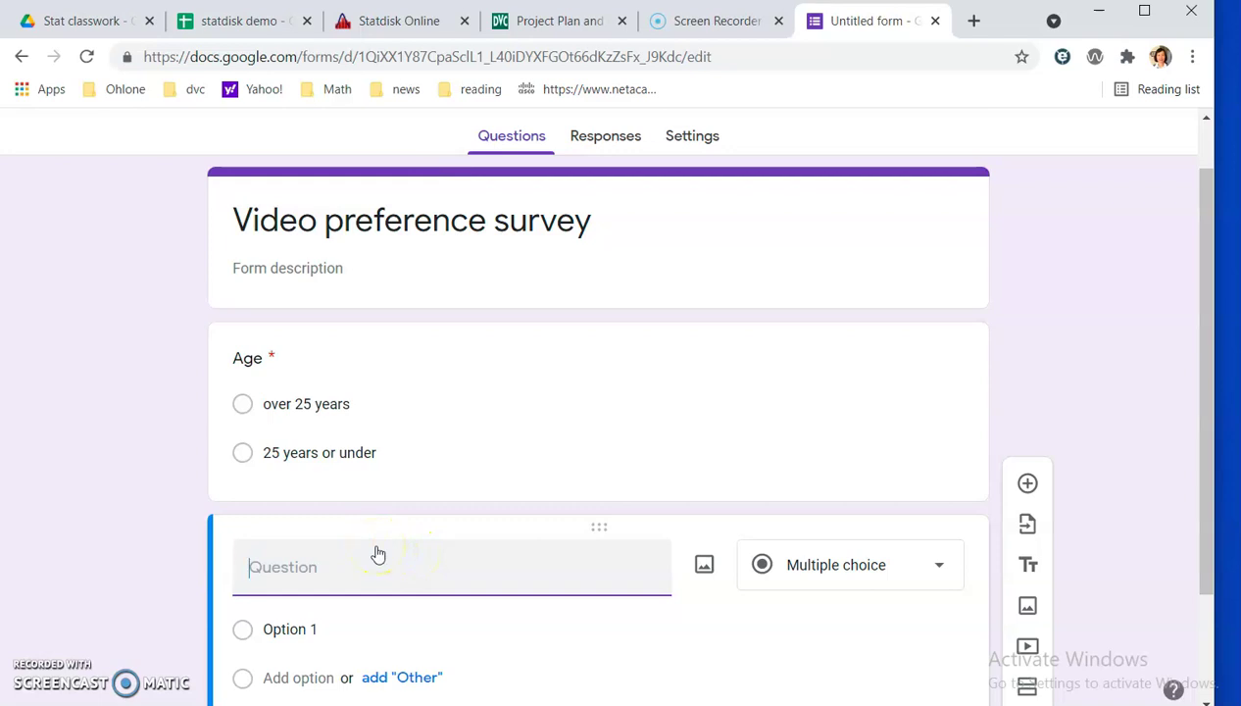
text(WHic)
text(h)
text(hic do)
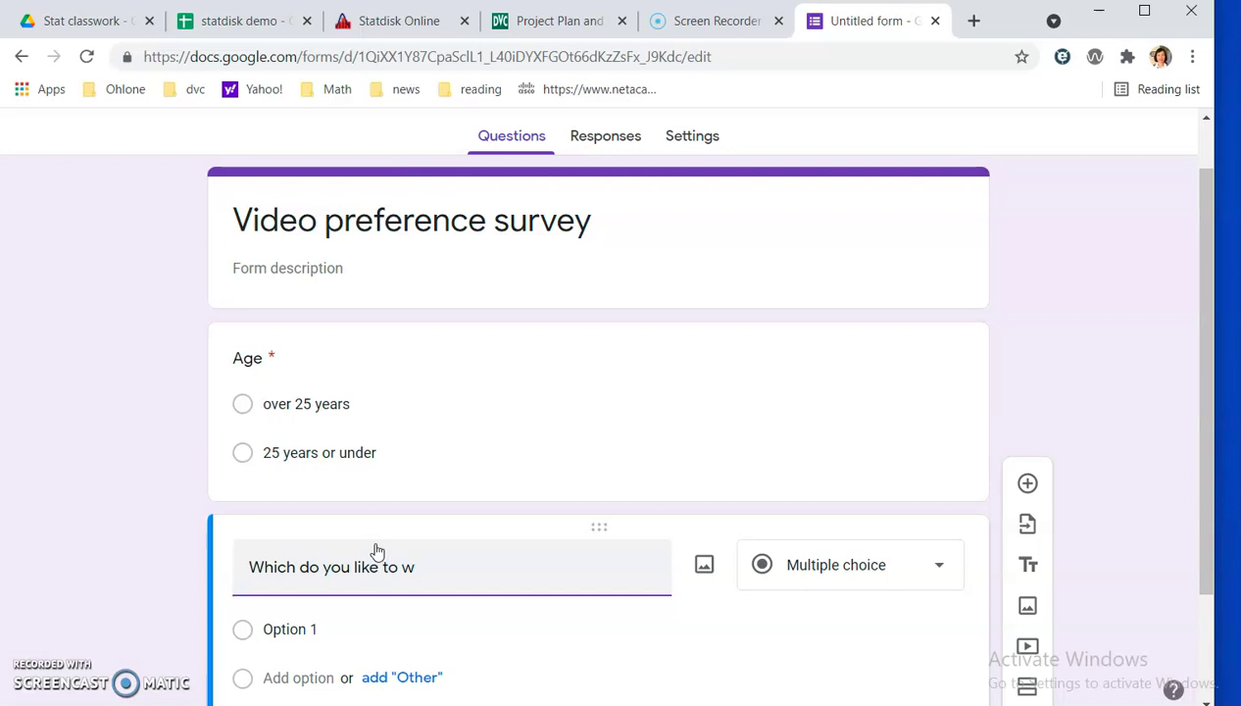
text(most)
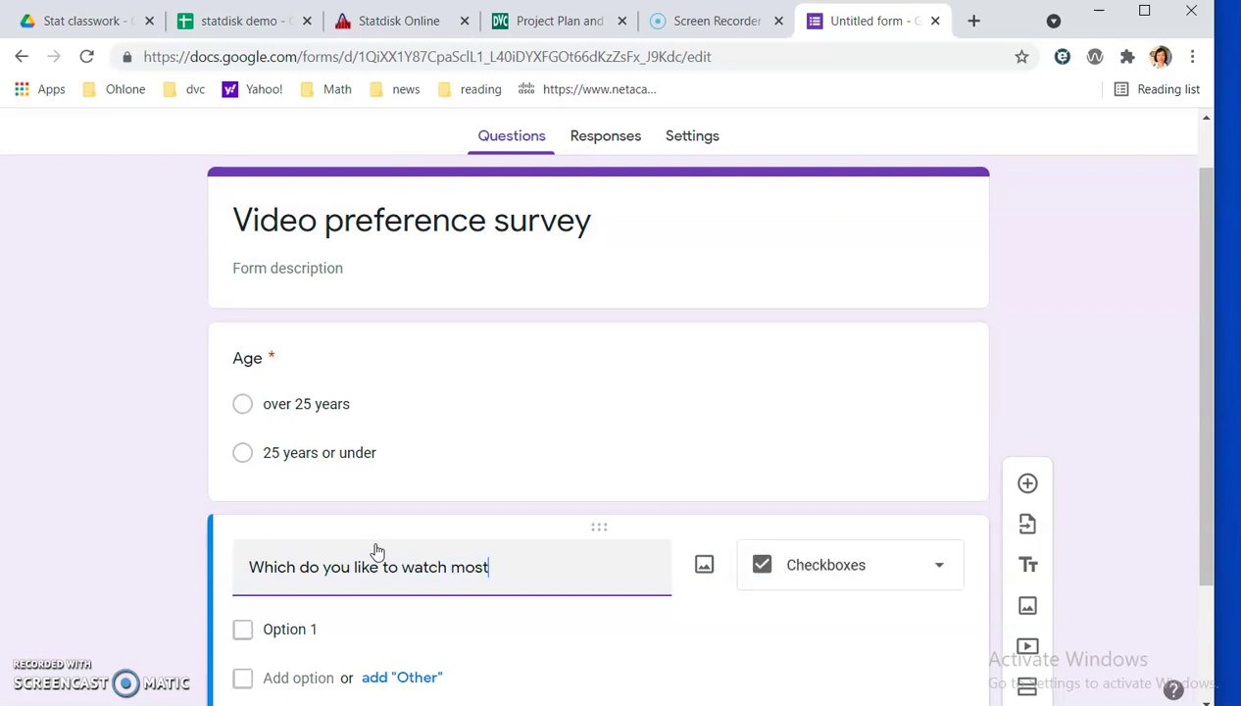
Give the watching question the multiple-choice options "reality show", "drama", "sports" and "game streaming", and make it required
click(279, 530)
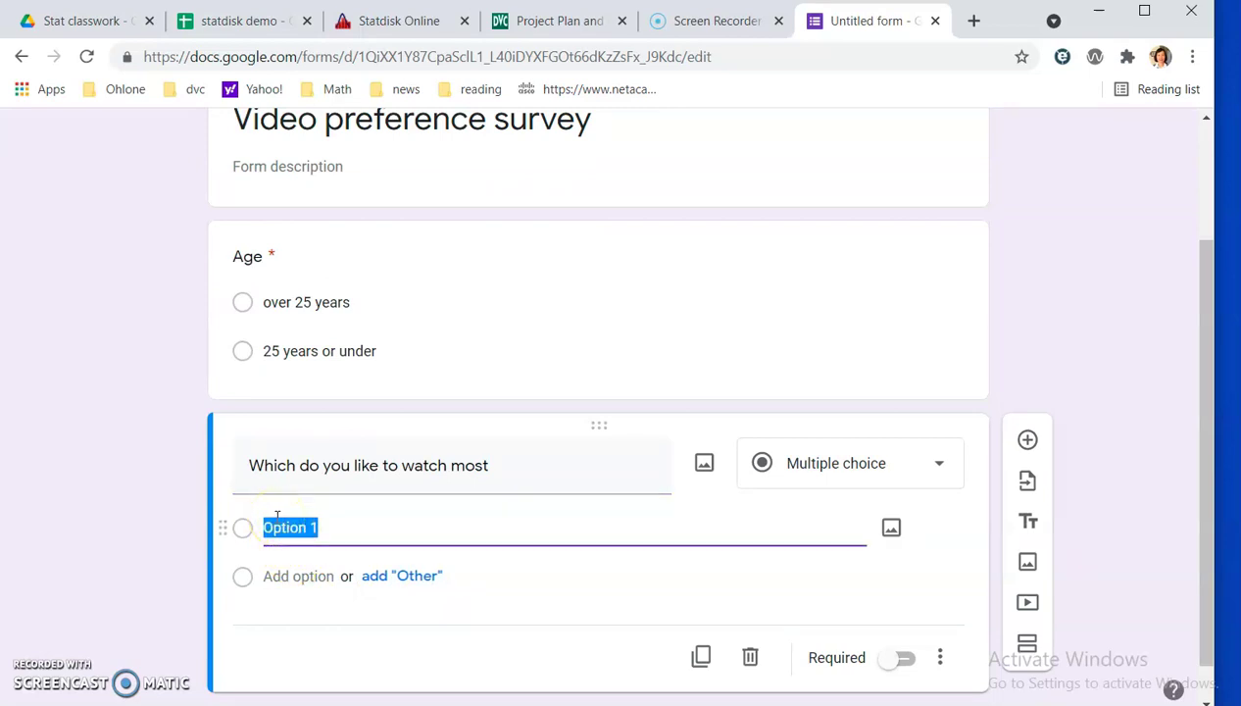
text(reality show)
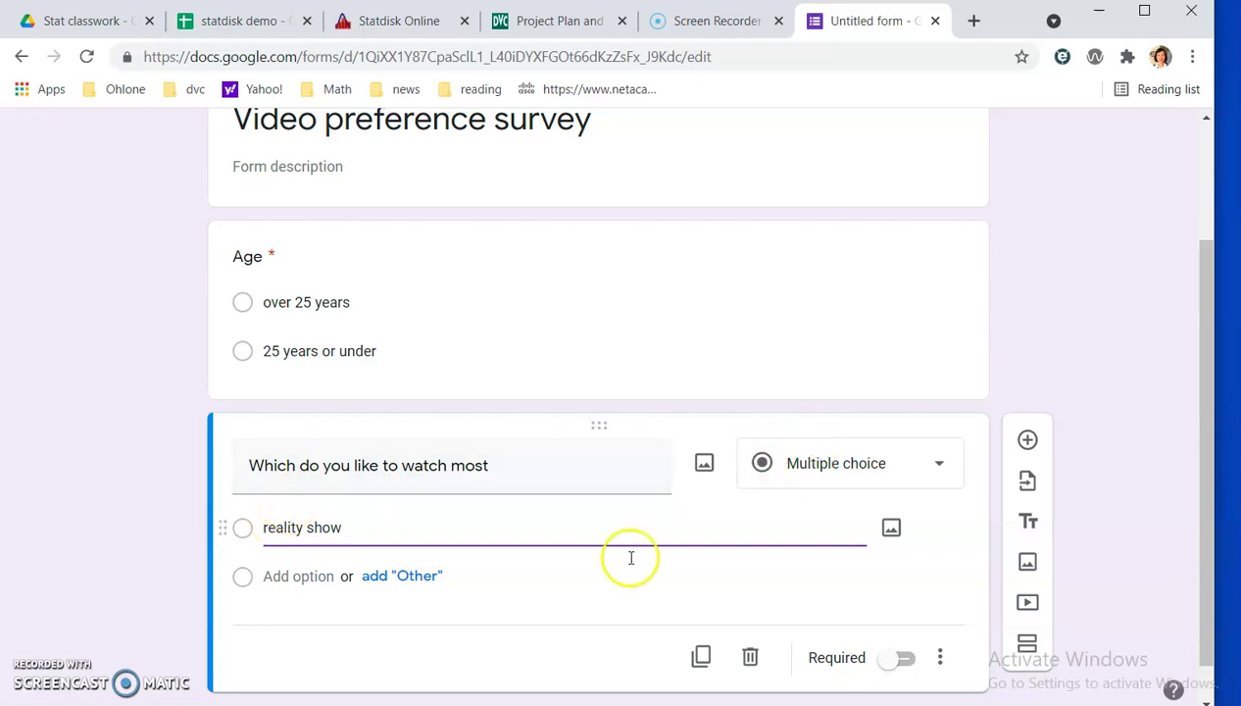
click(296, 577)
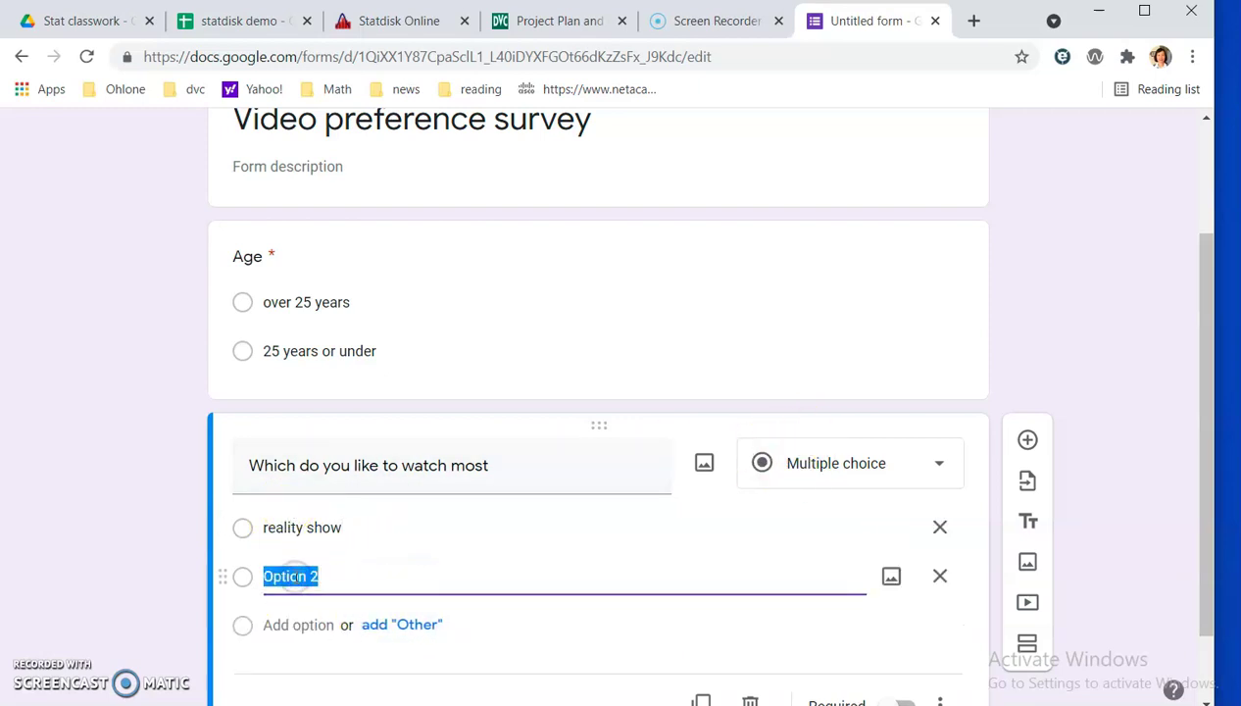
text(drama)
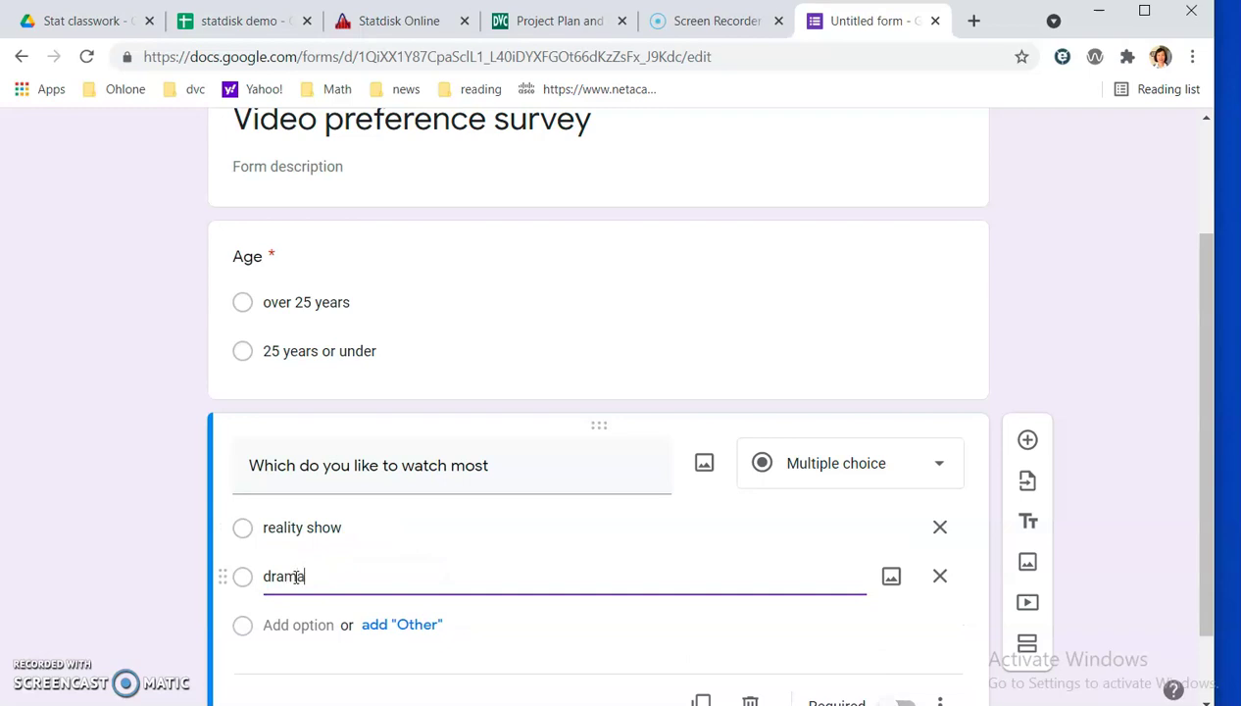
click(288, 625)
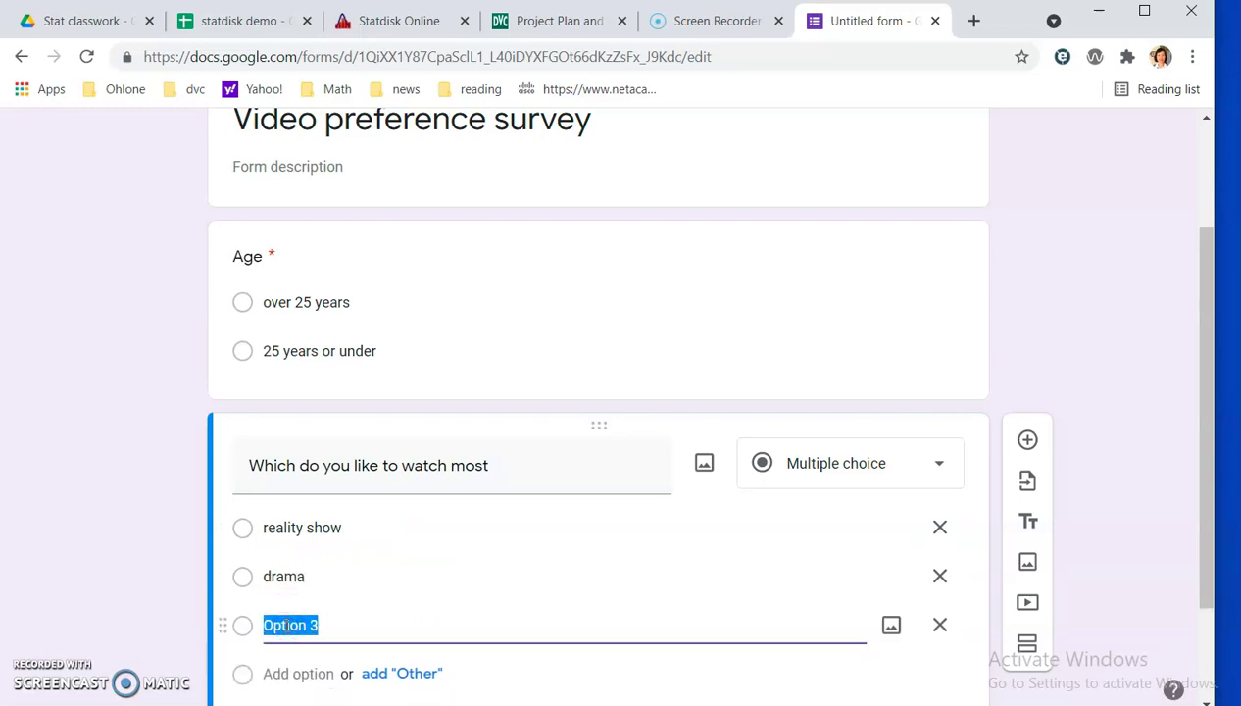
text(sports)
click(288, 673)
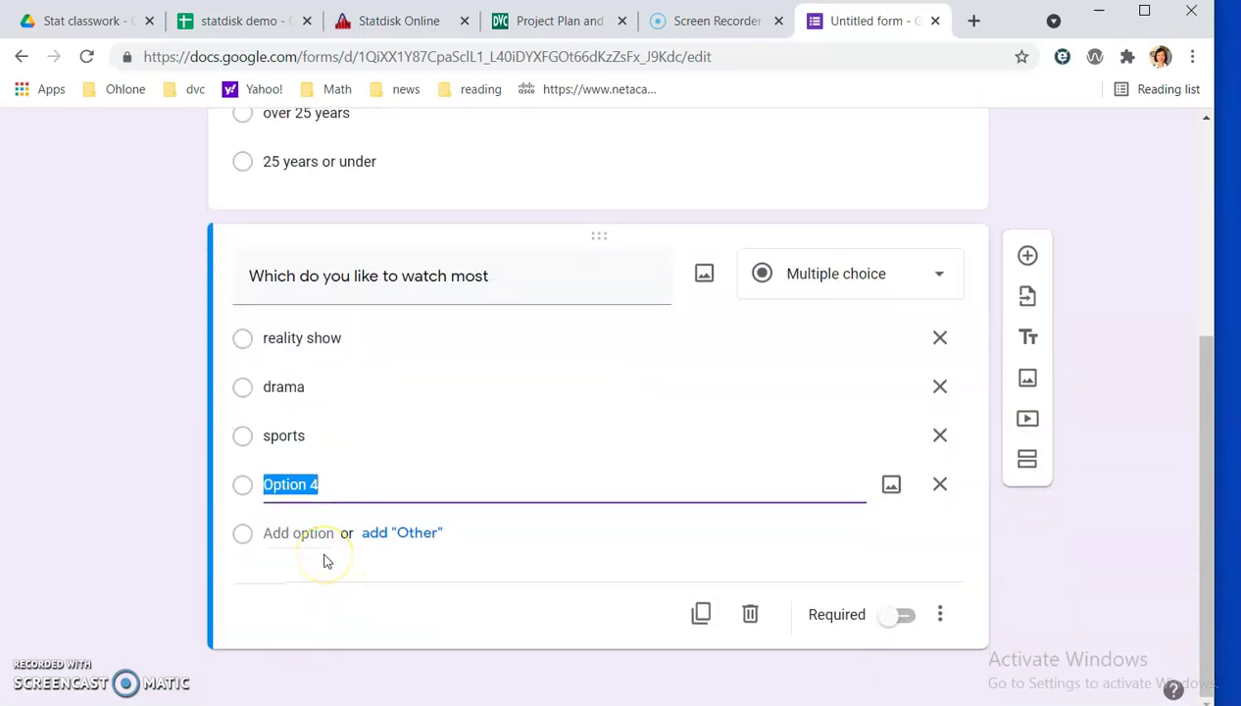
text(game str)
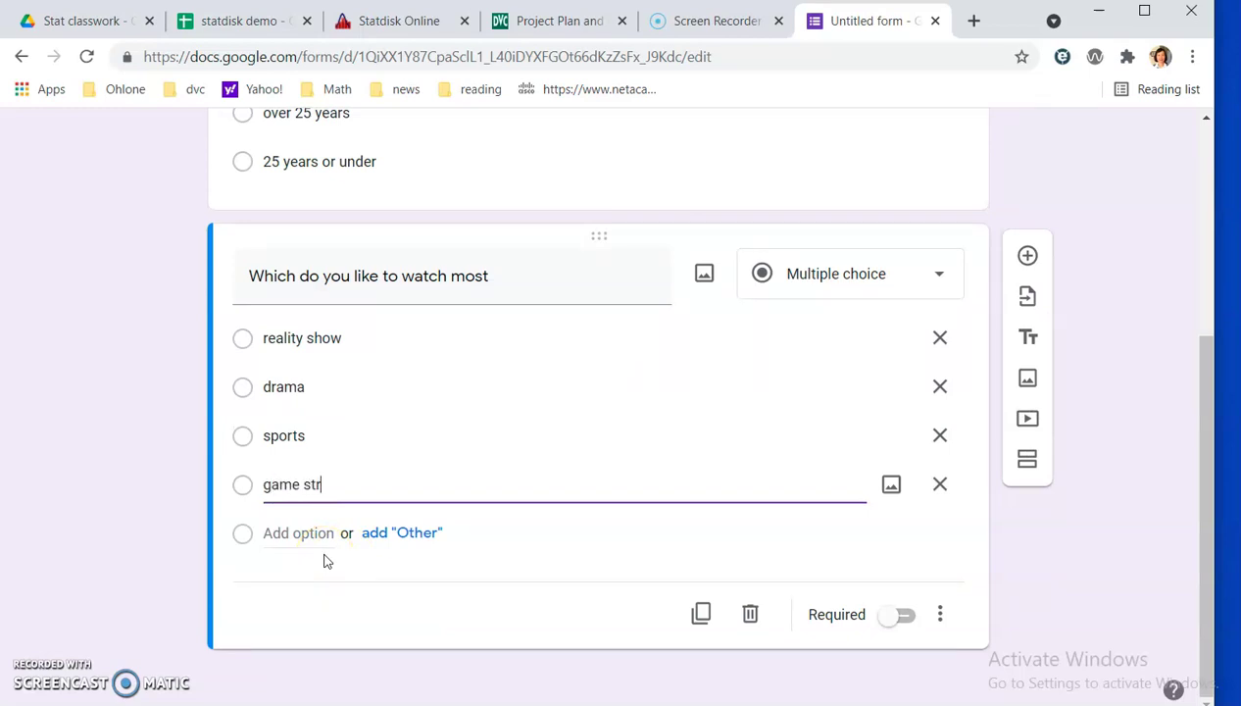
text(eaming)
click(903, 616)
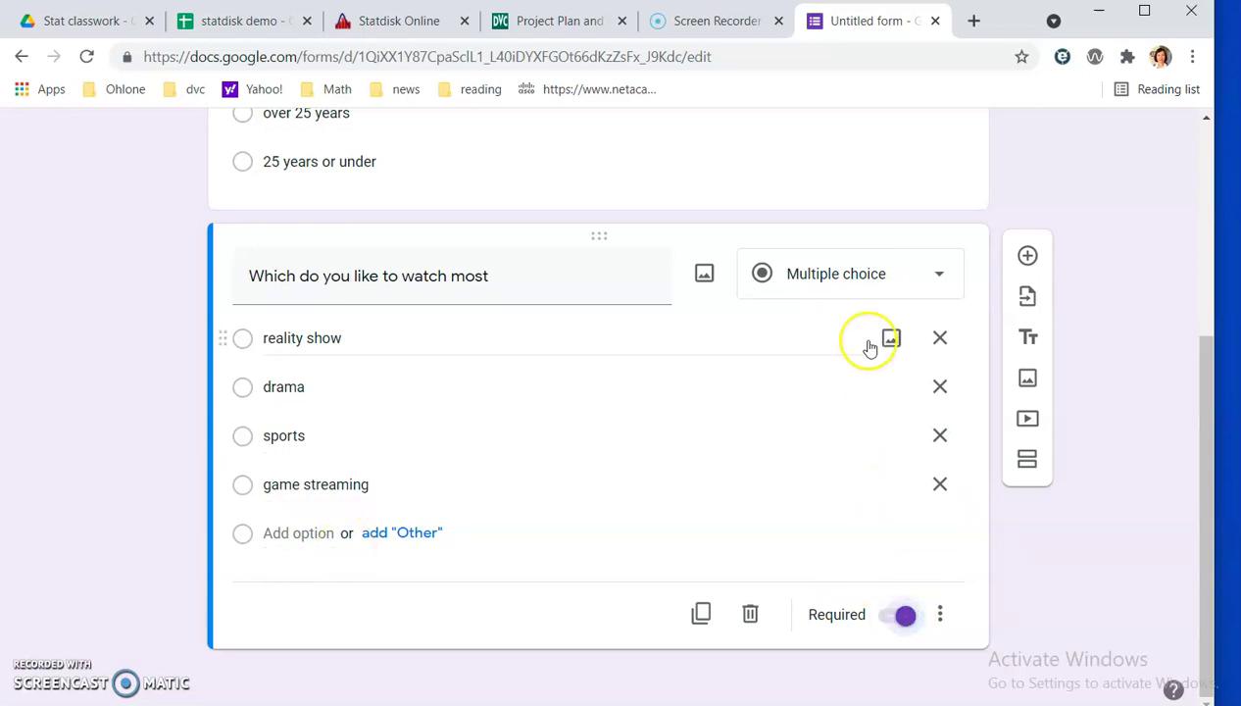
Add a third question, "How many hours do you watch", with type Short answer, and make it required
click(1028, 256)
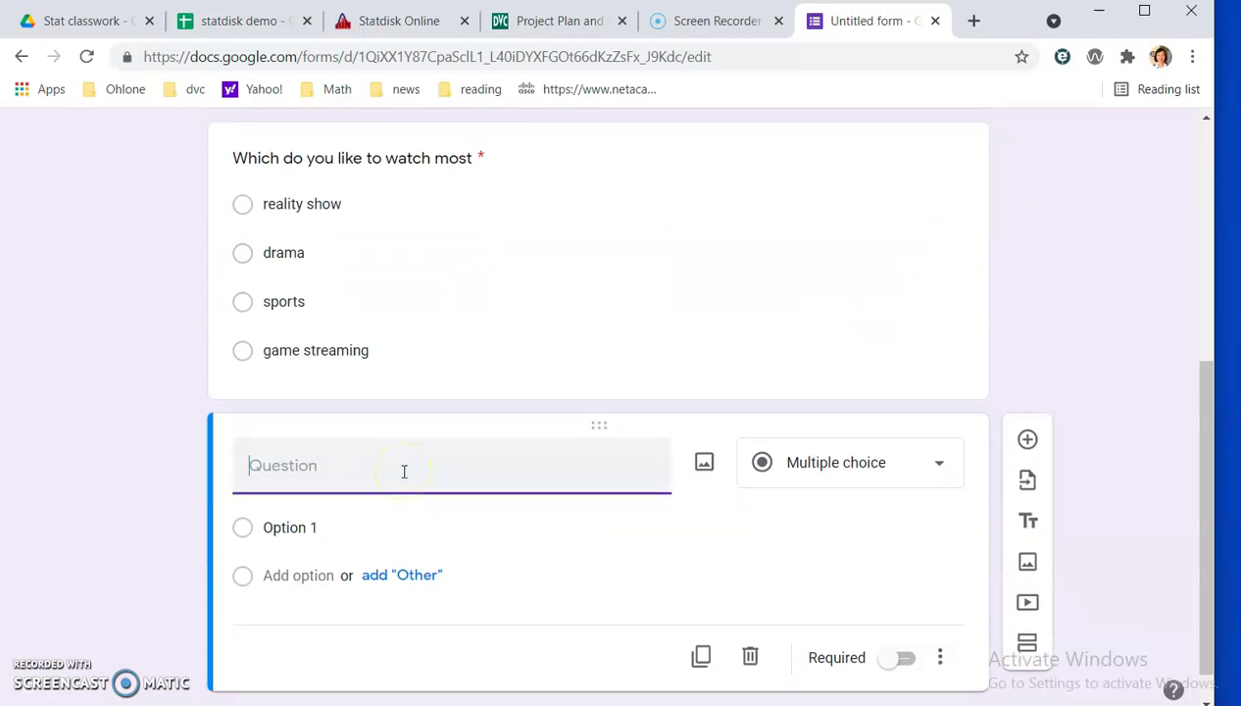
text(How many hours do you watch)
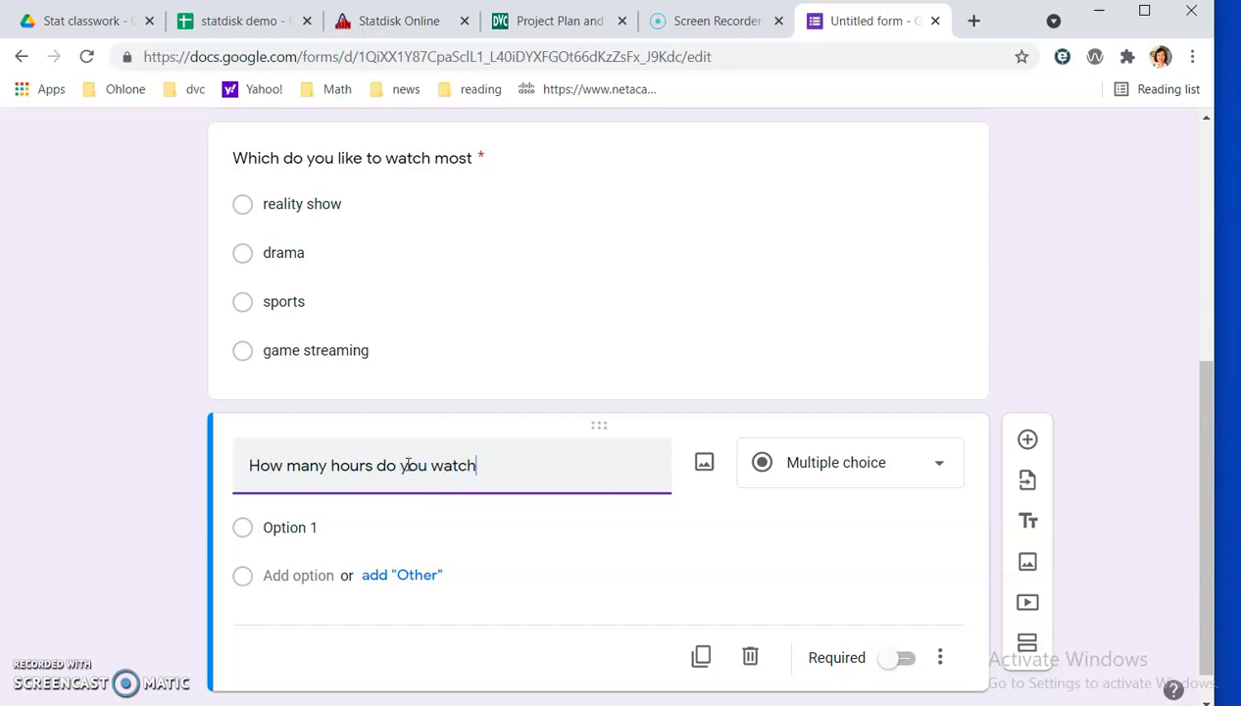
click(938, 472)
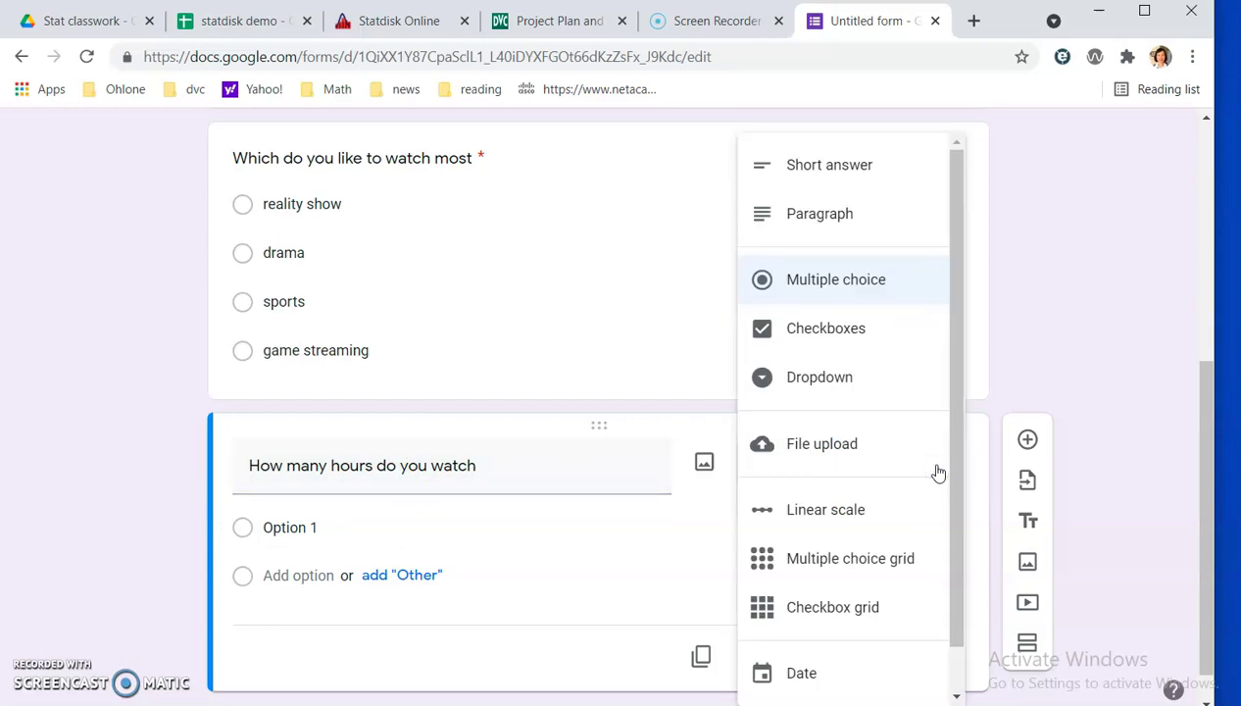
click(867, 166)
click(901, 625)
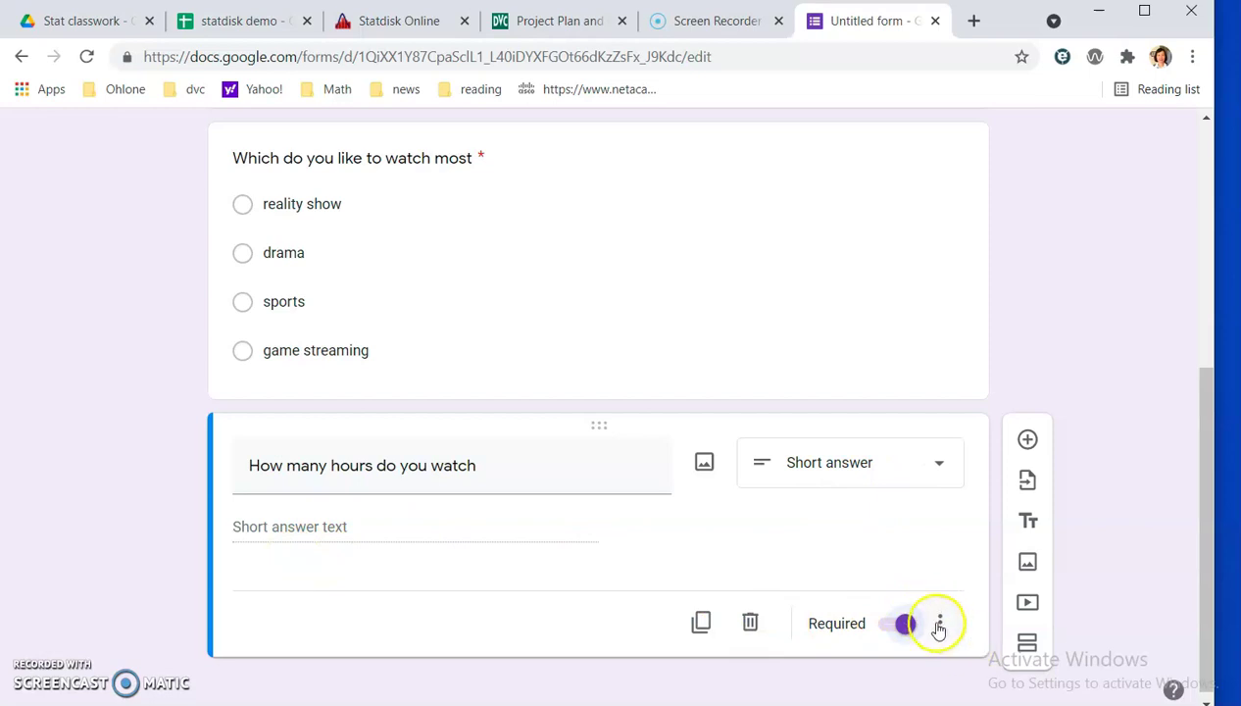
click(360, 564)
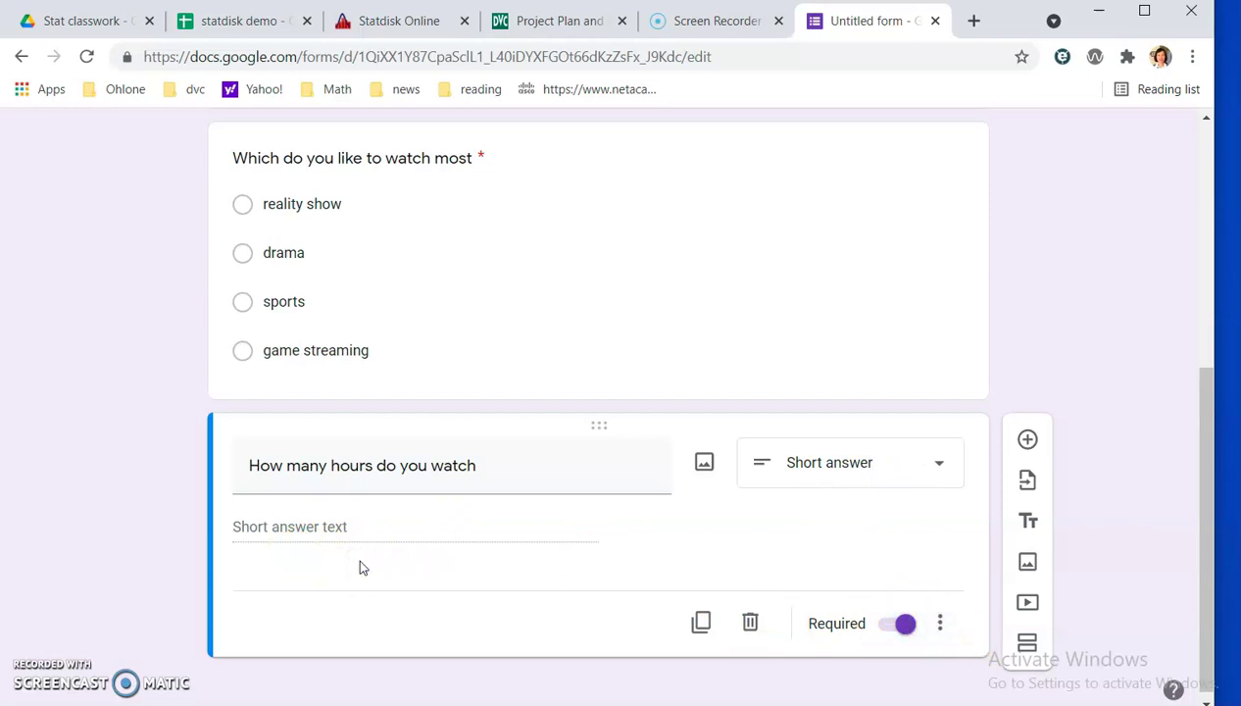
Add response validation to the hours question: Number, Greater than 0, with custom error text "example 6, 7, 8.9"
click(941, 624)
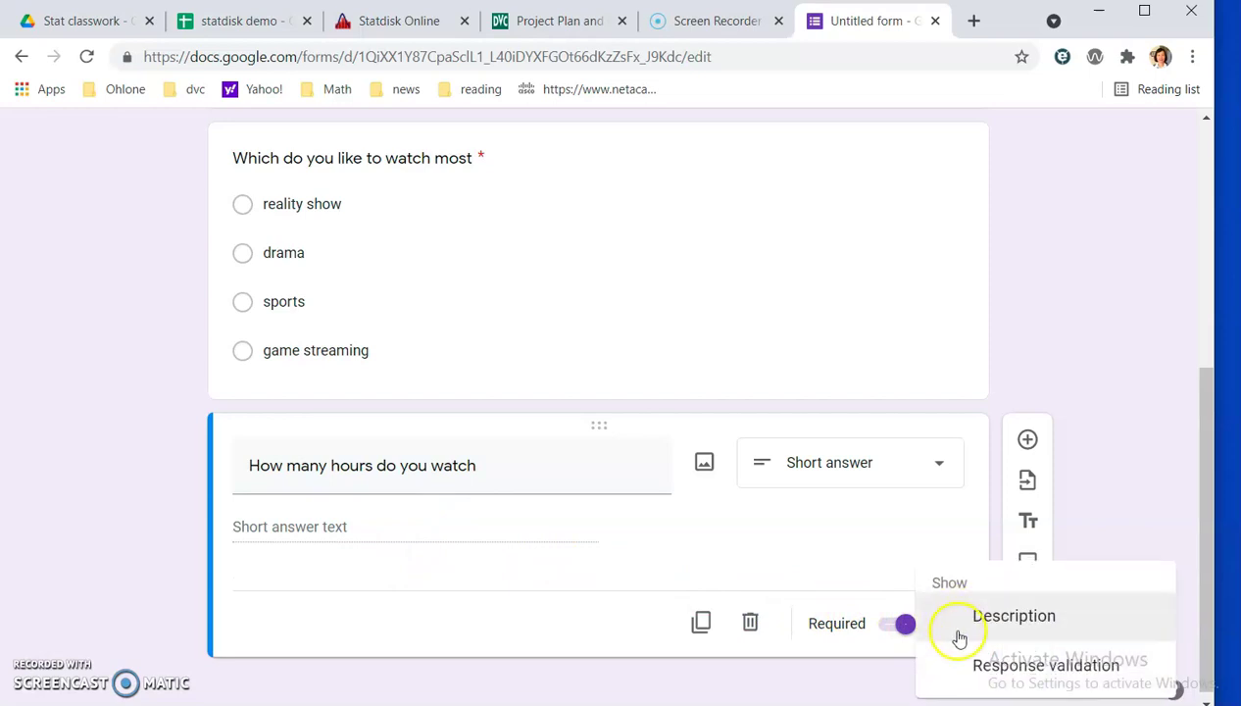
click(956, 667)
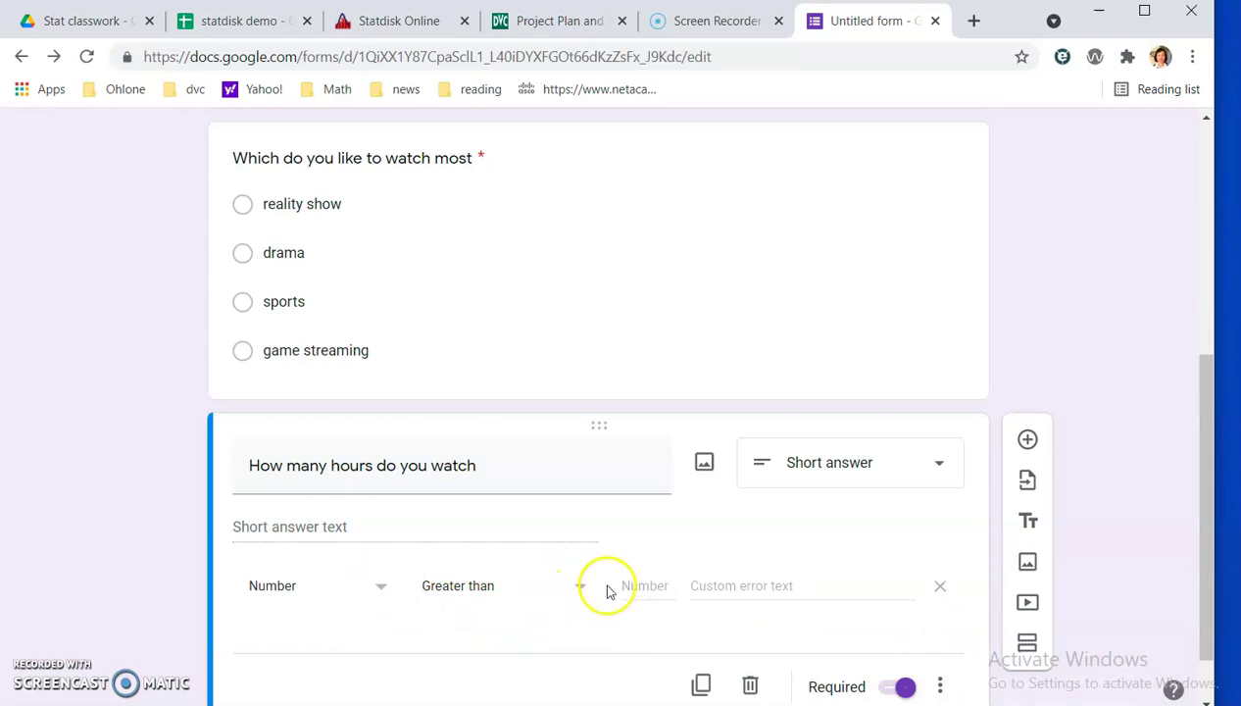
click(649, 585)
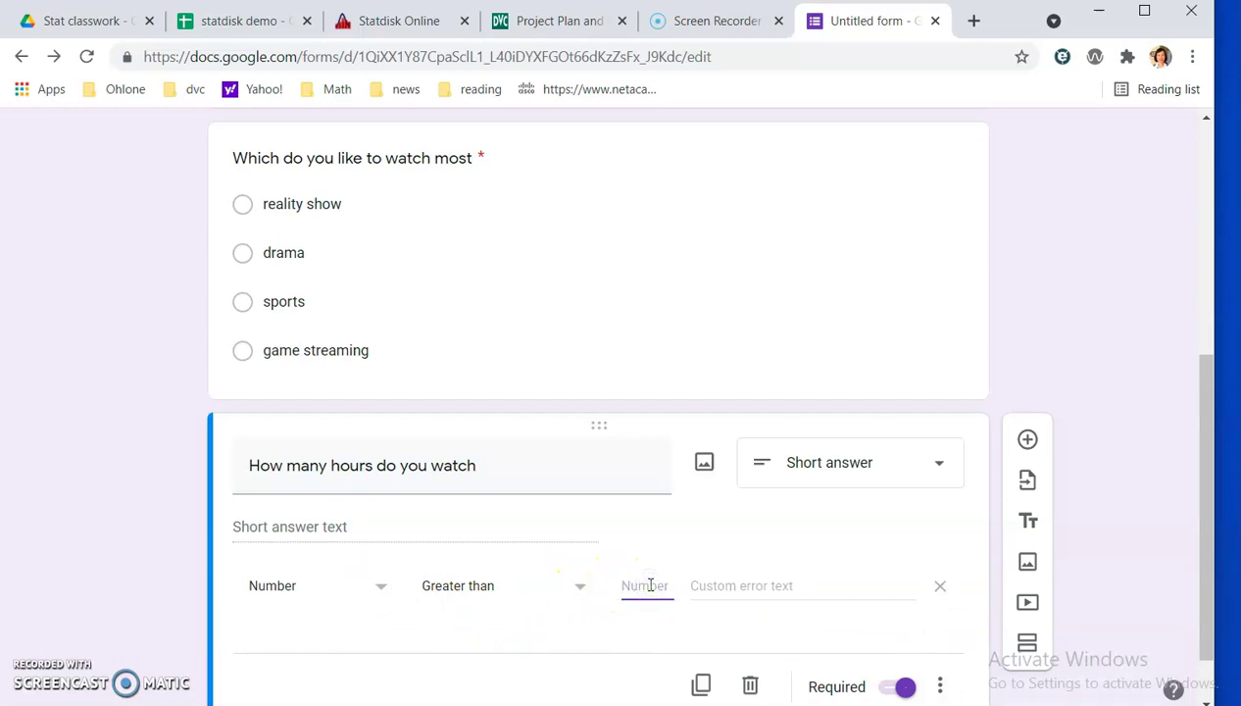
click(700, 584)
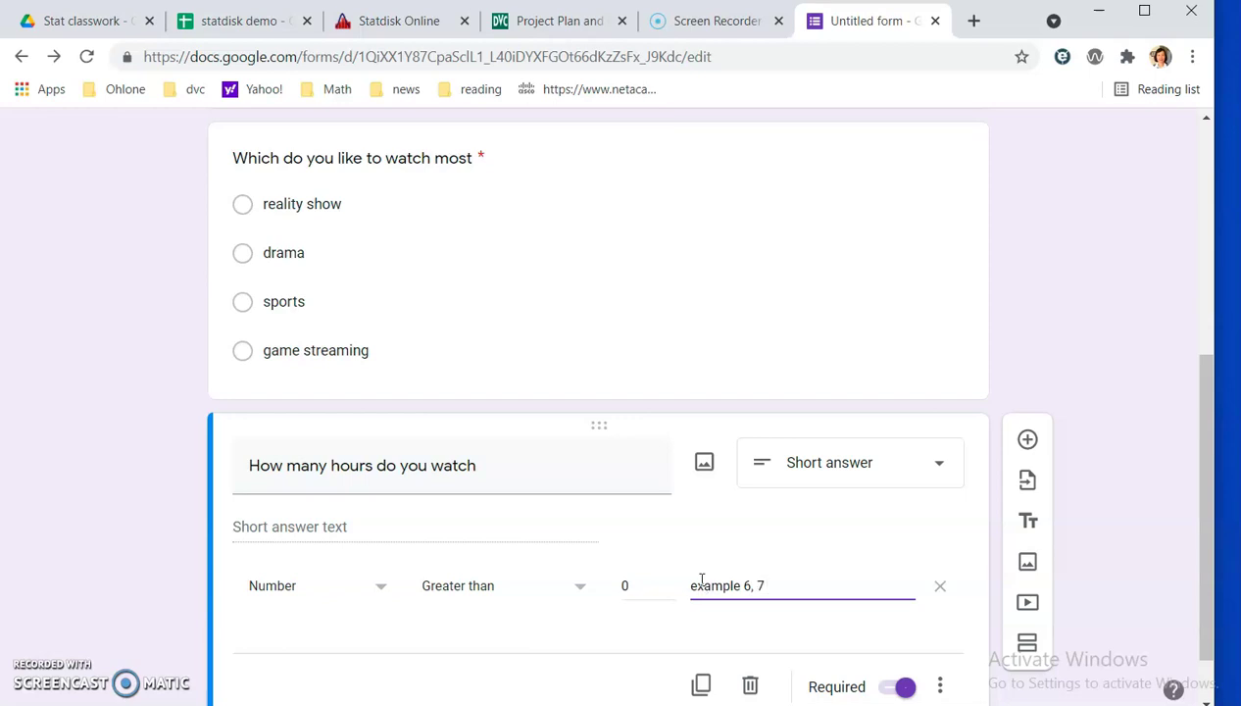
text(, 8.9)
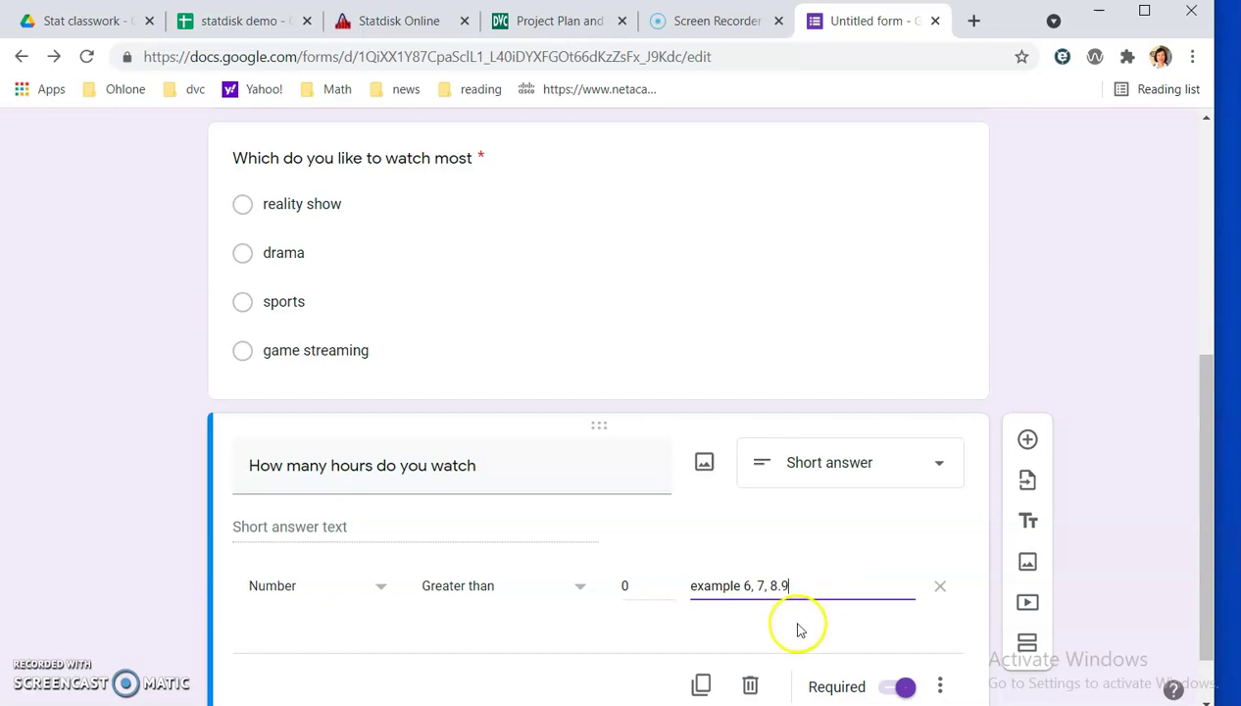
Add a required short-answer question titled "How many units are you taking" below the hours question
scroll(686, 615, down, 1)
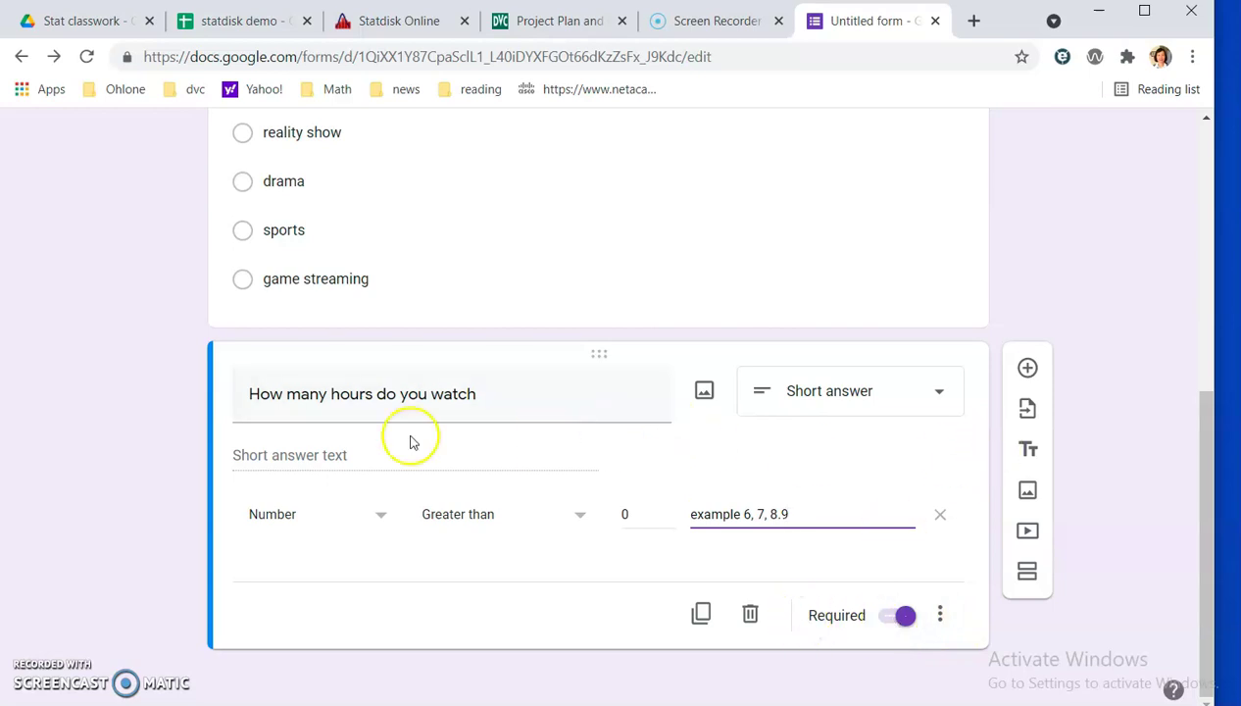
click(1027, 370)
click(430, 421)
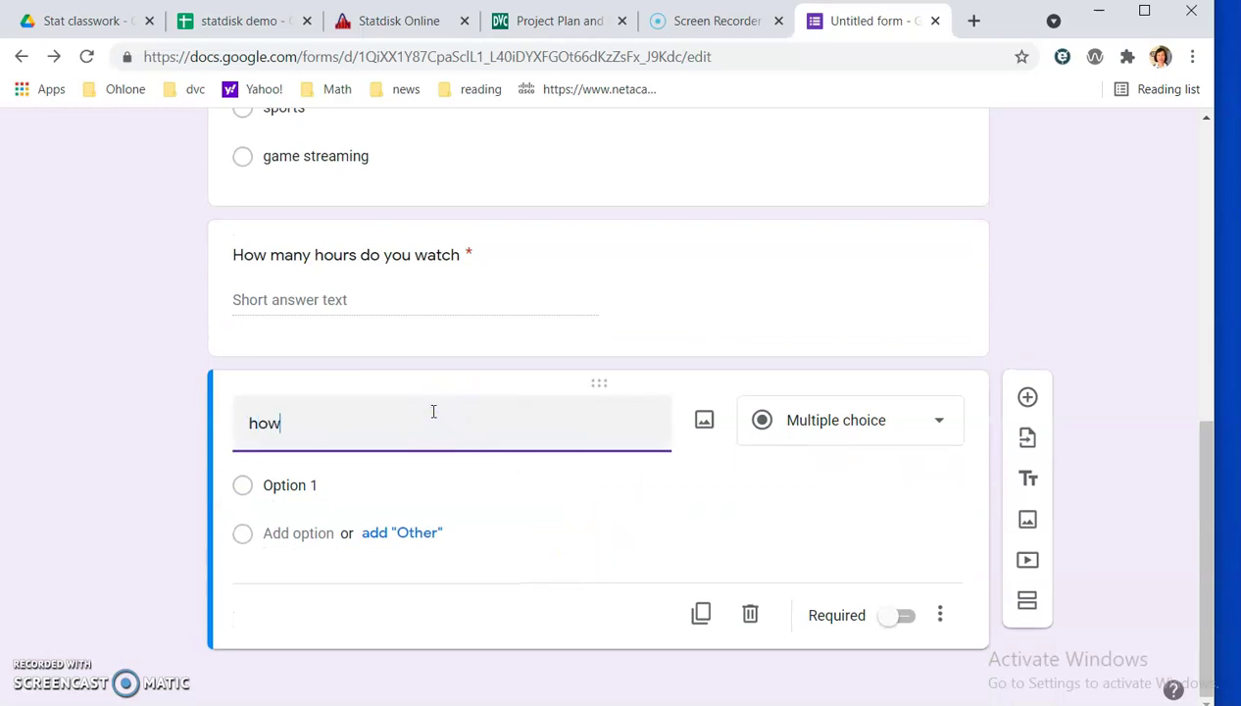
text(How many )
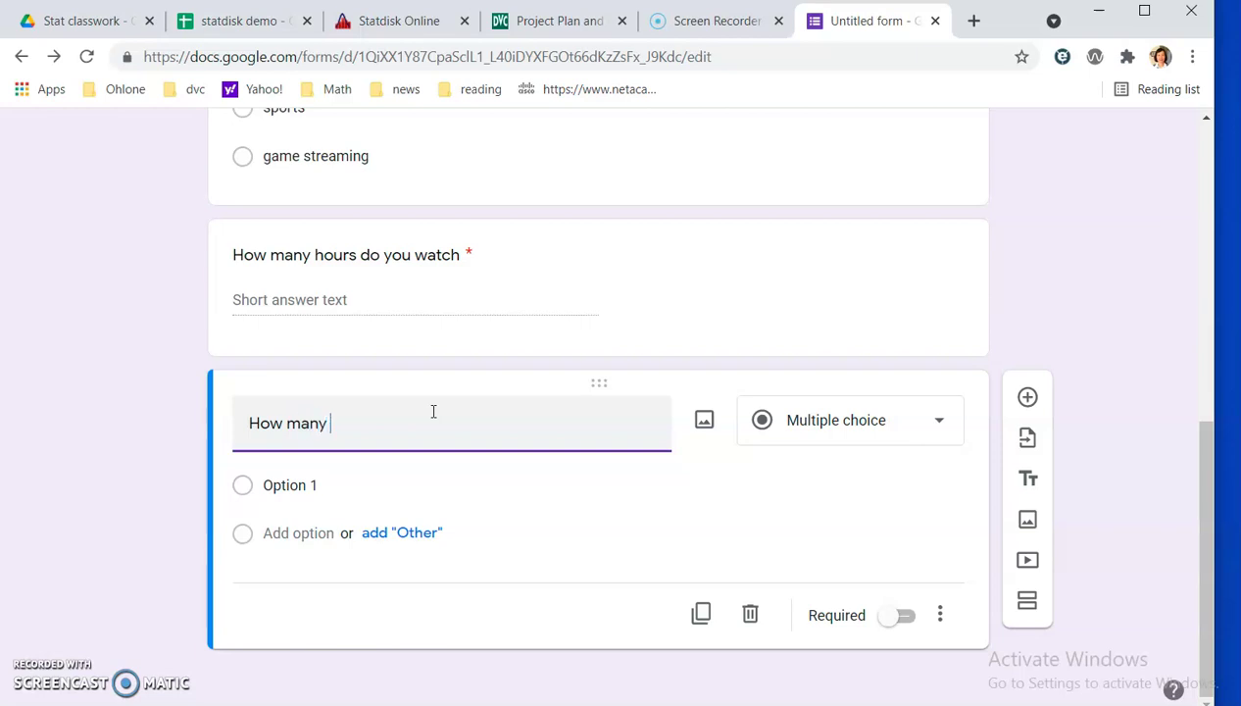
text(units are you taking)
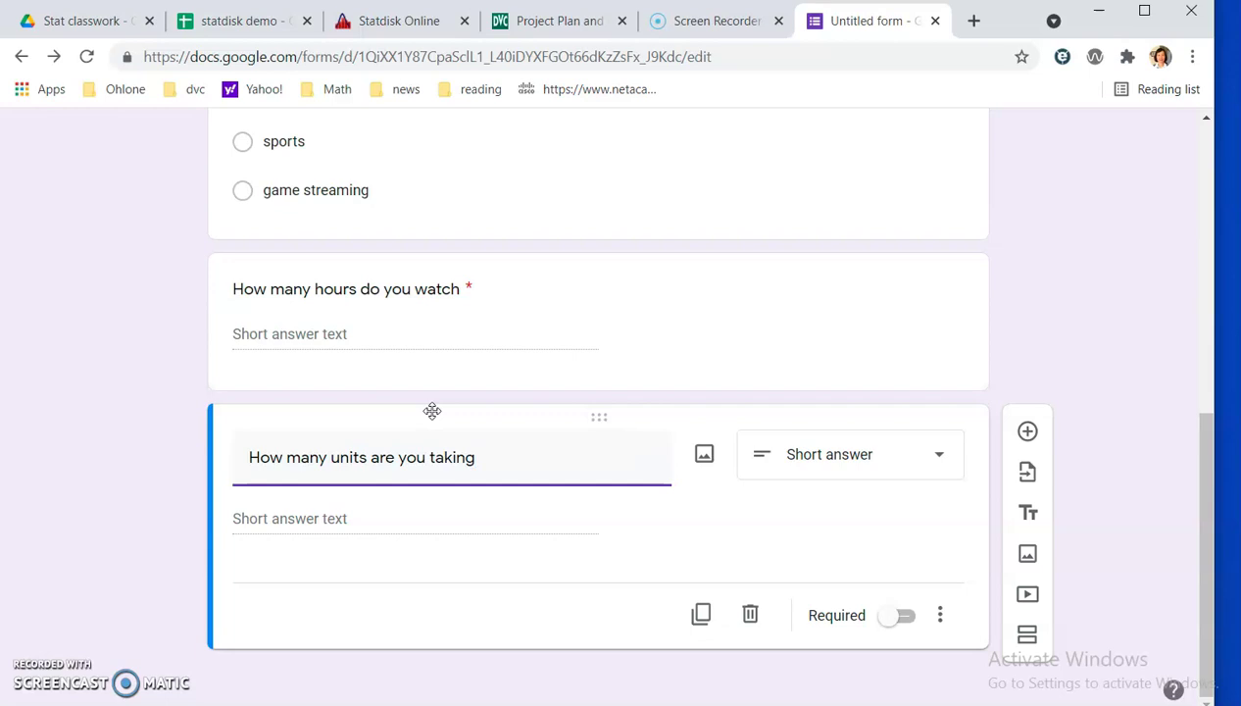
click(911, 619)
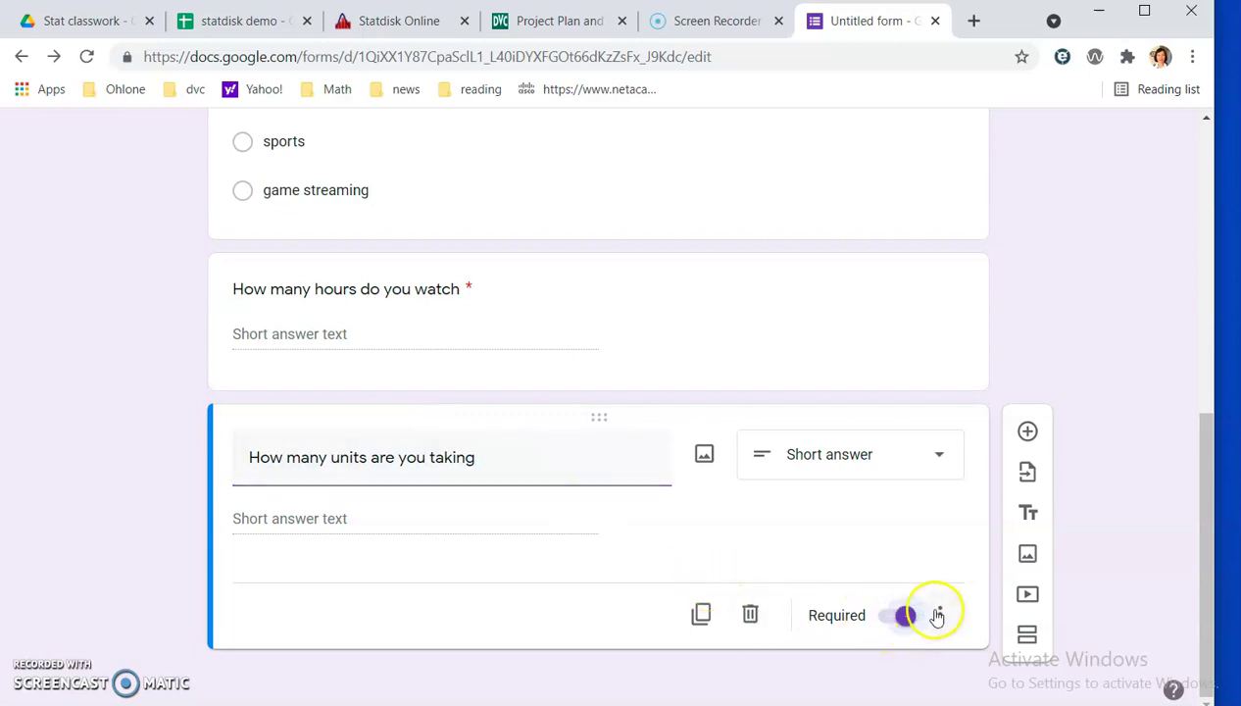
Add response validation to the units question: Number, Greater than 0, with custom error text "Example 3, 12...etc"
click(941, 615)
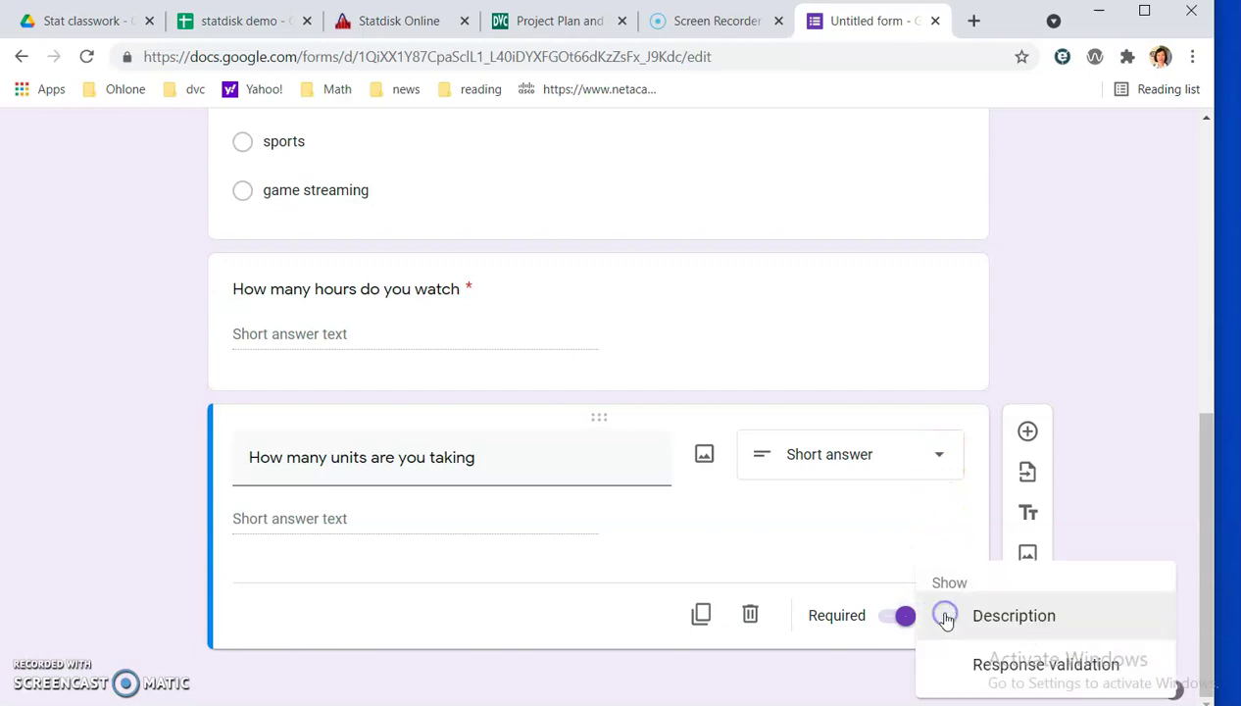
click(950, 663)
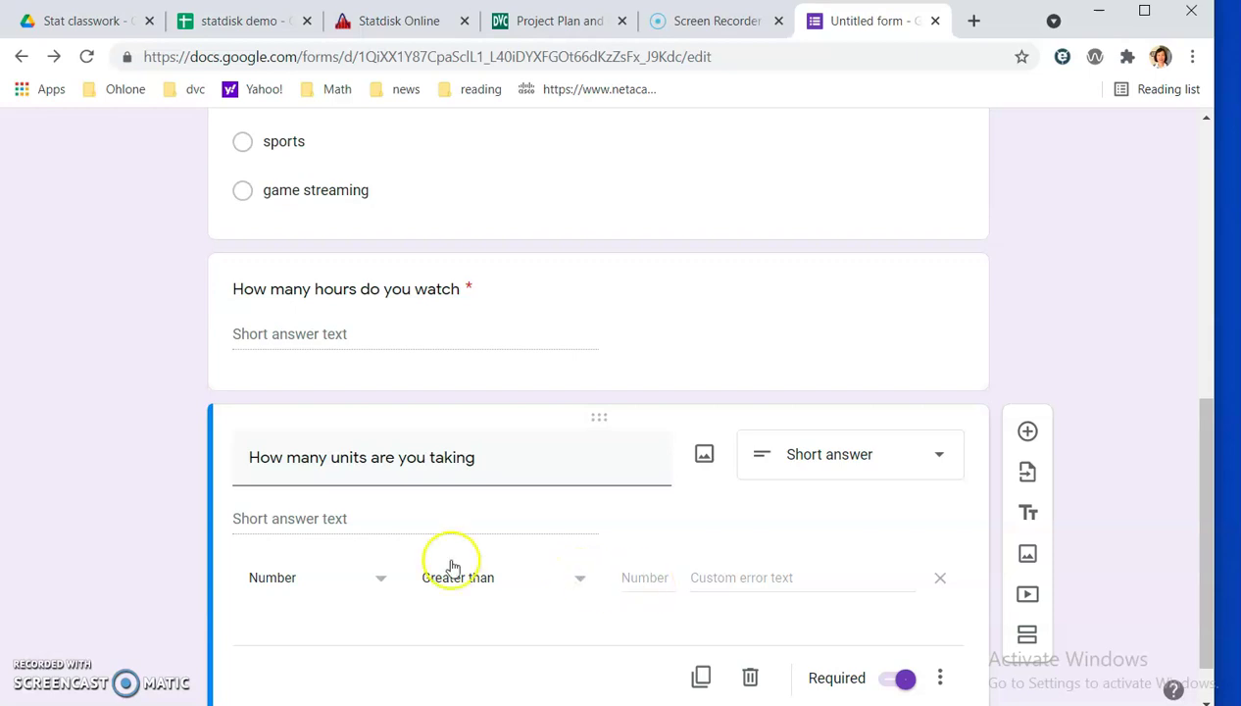
click(627, 579)
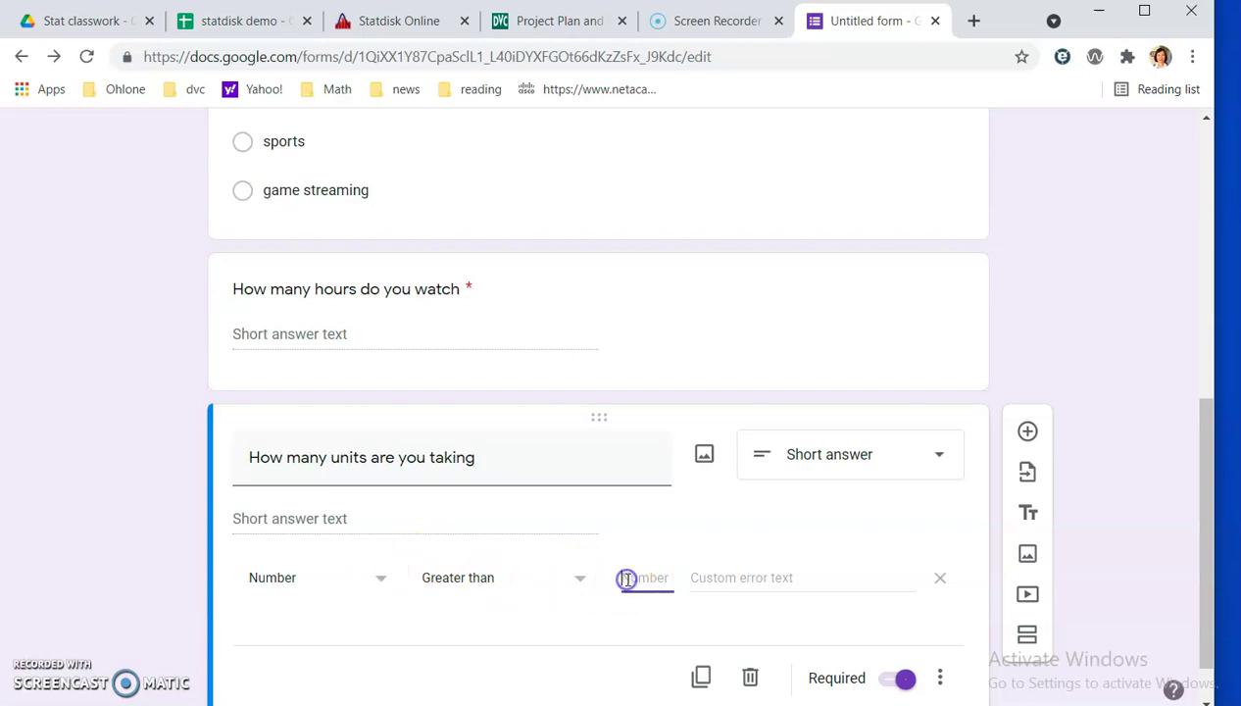
text(0)
click(744, 577)
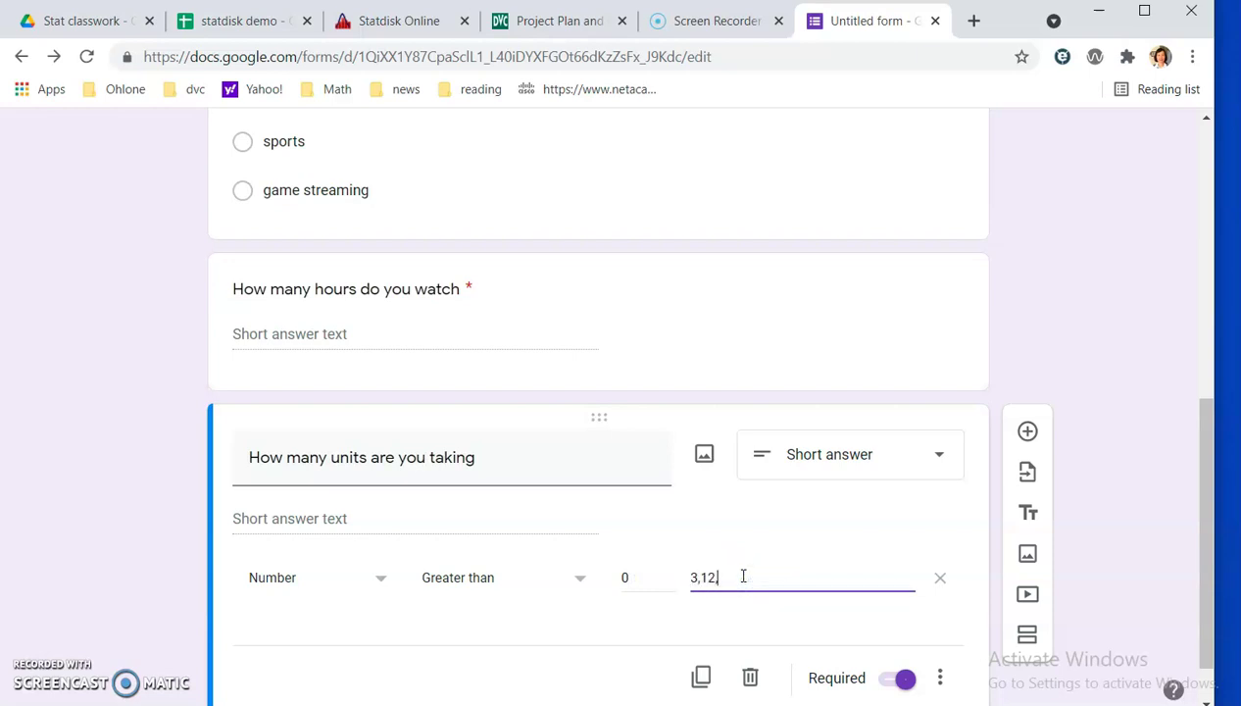
drag(692, 578, 757, 585)
scroll(784, 554, down, 1)
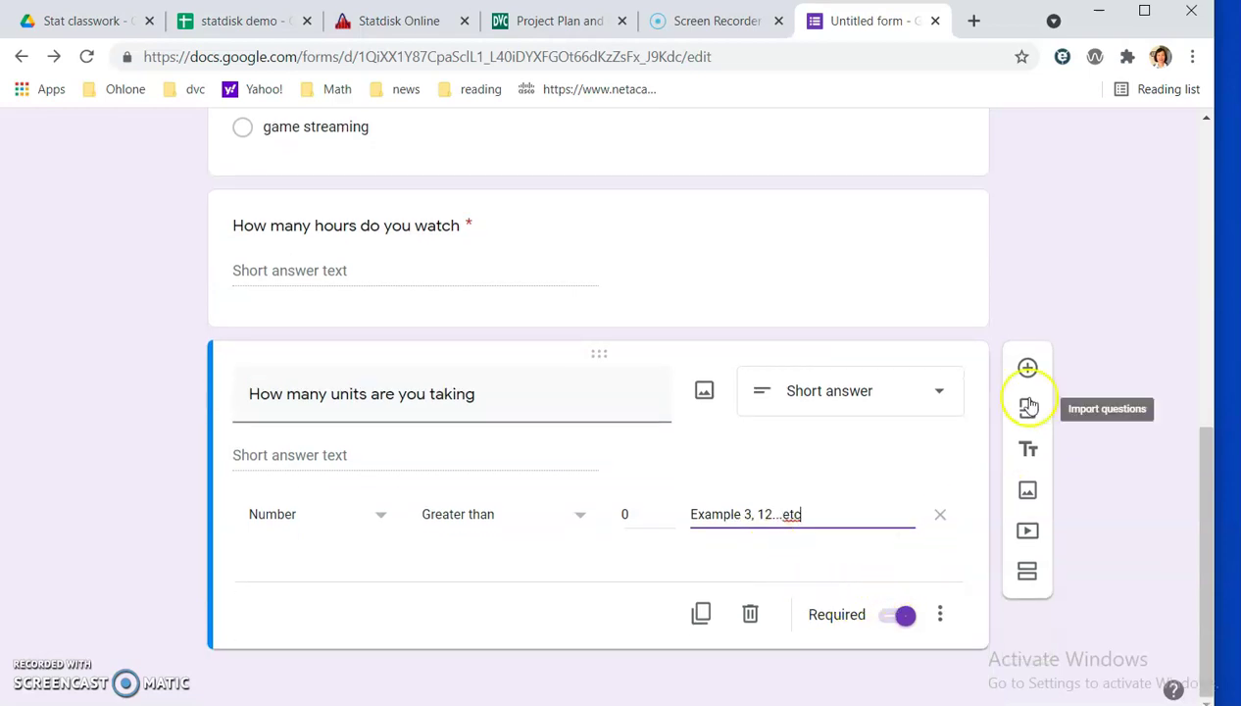
Open the survey's send options, choose sharing by link, shorten the URL and copy it
scroll(1027, 288, up, 2)
scroll(1028, 288, down, 2)
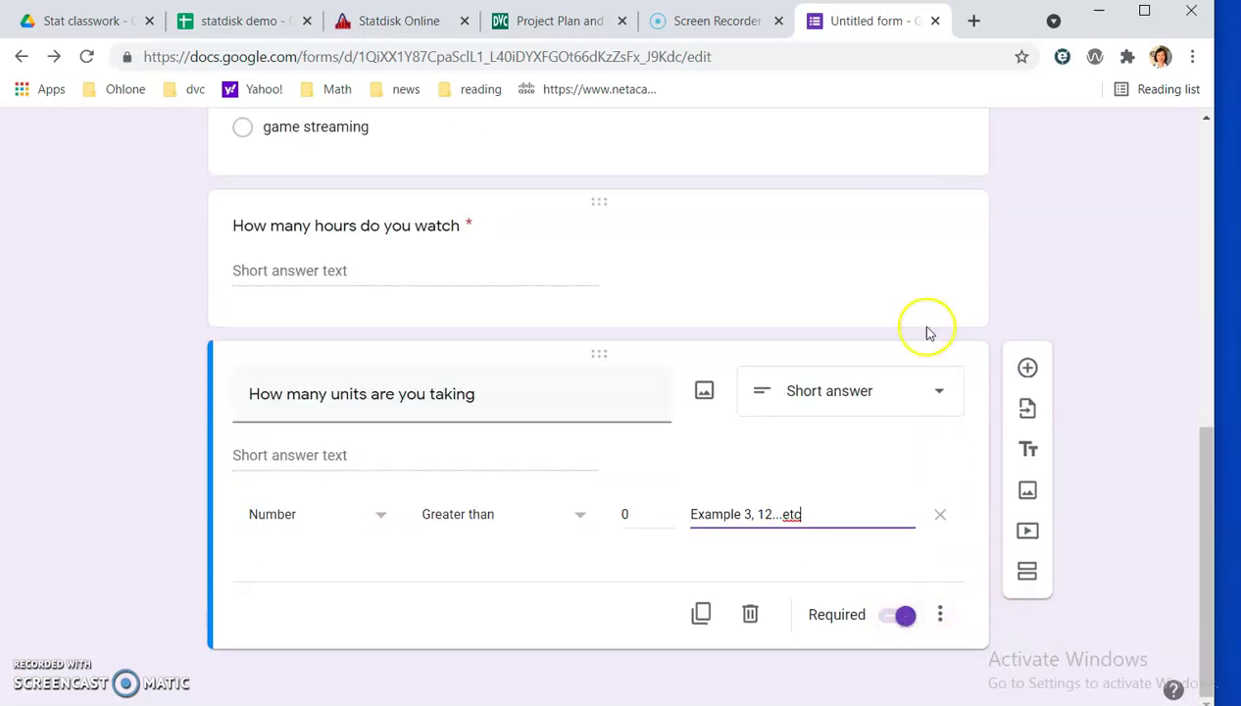
scroll(929, 328, up, 4)
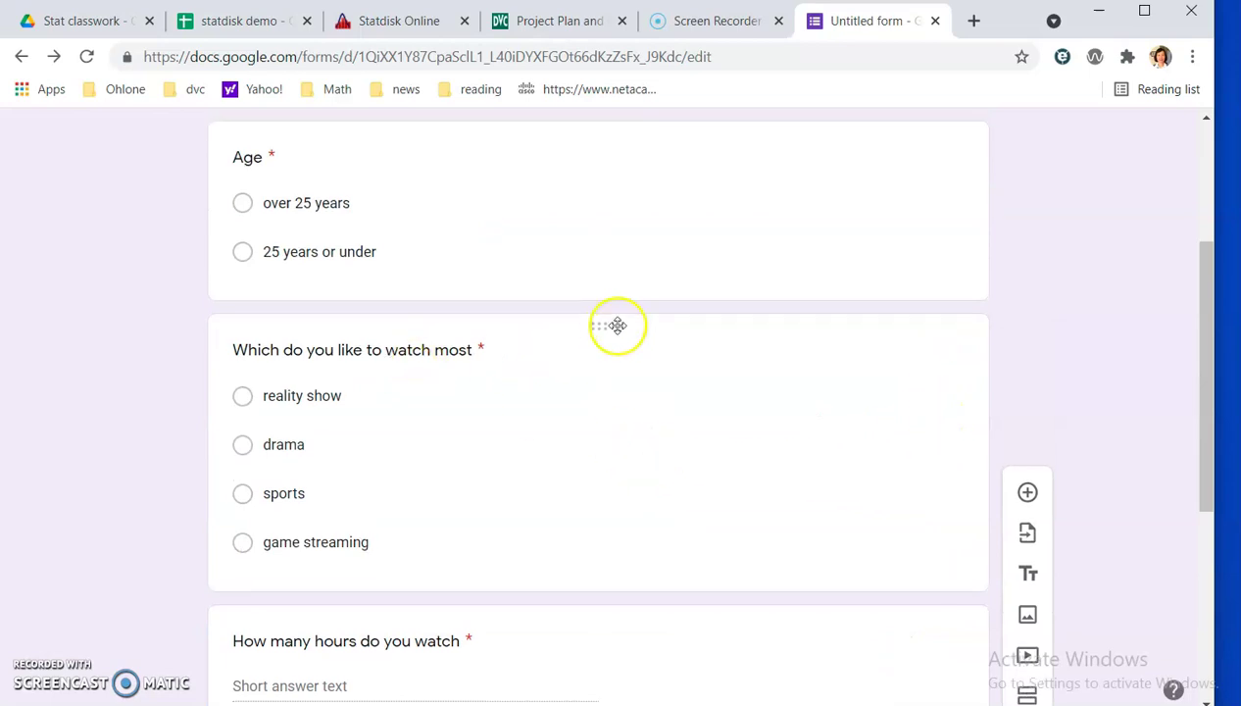
scroll(618, 325, up, 3)
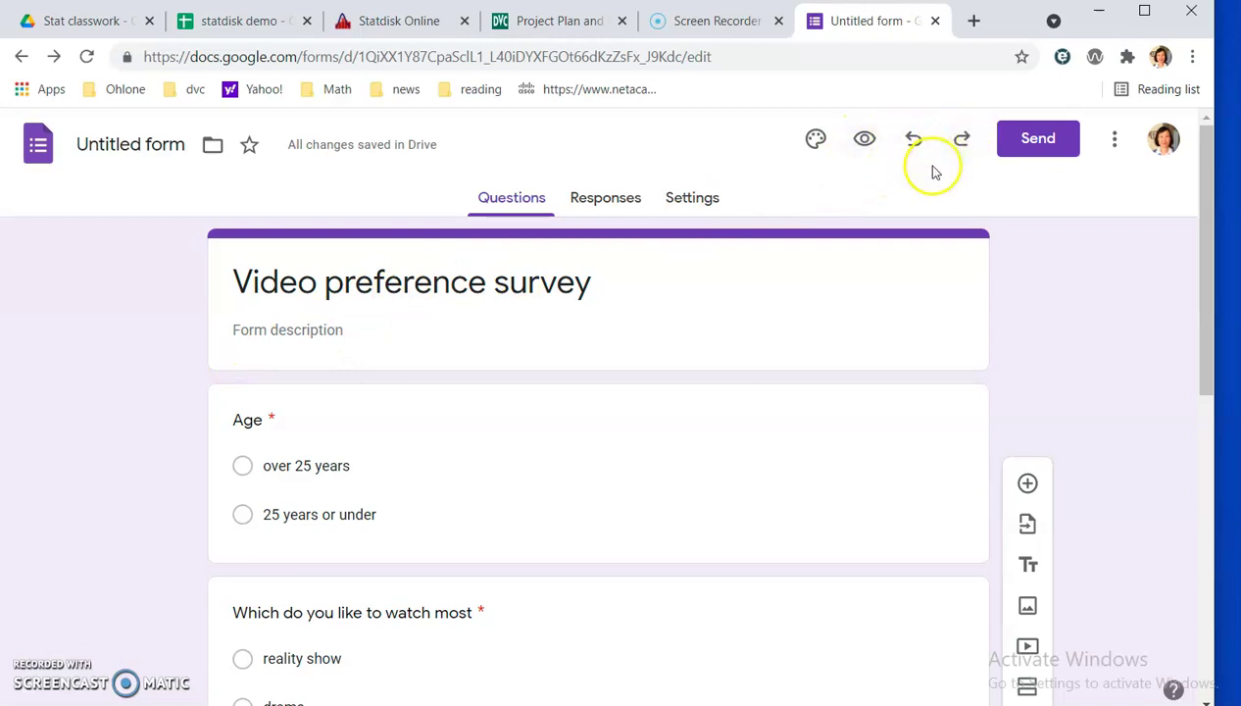
click(1024, 142)
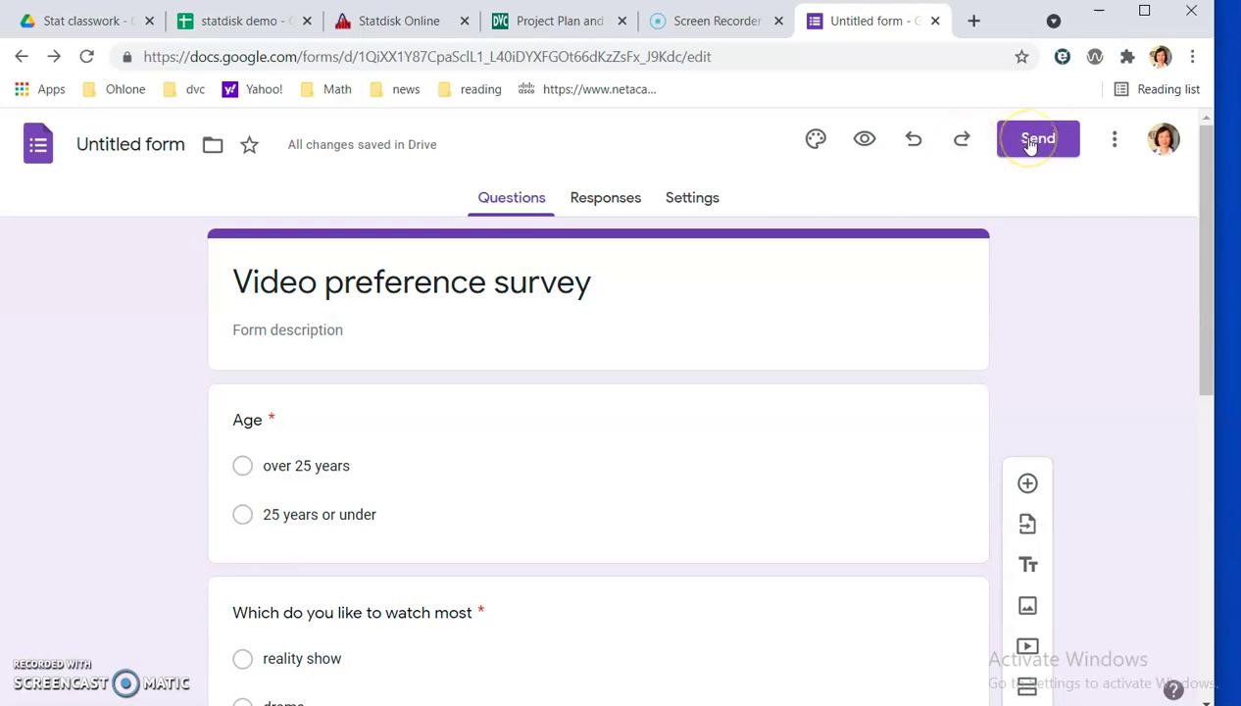
click(1029, 142)
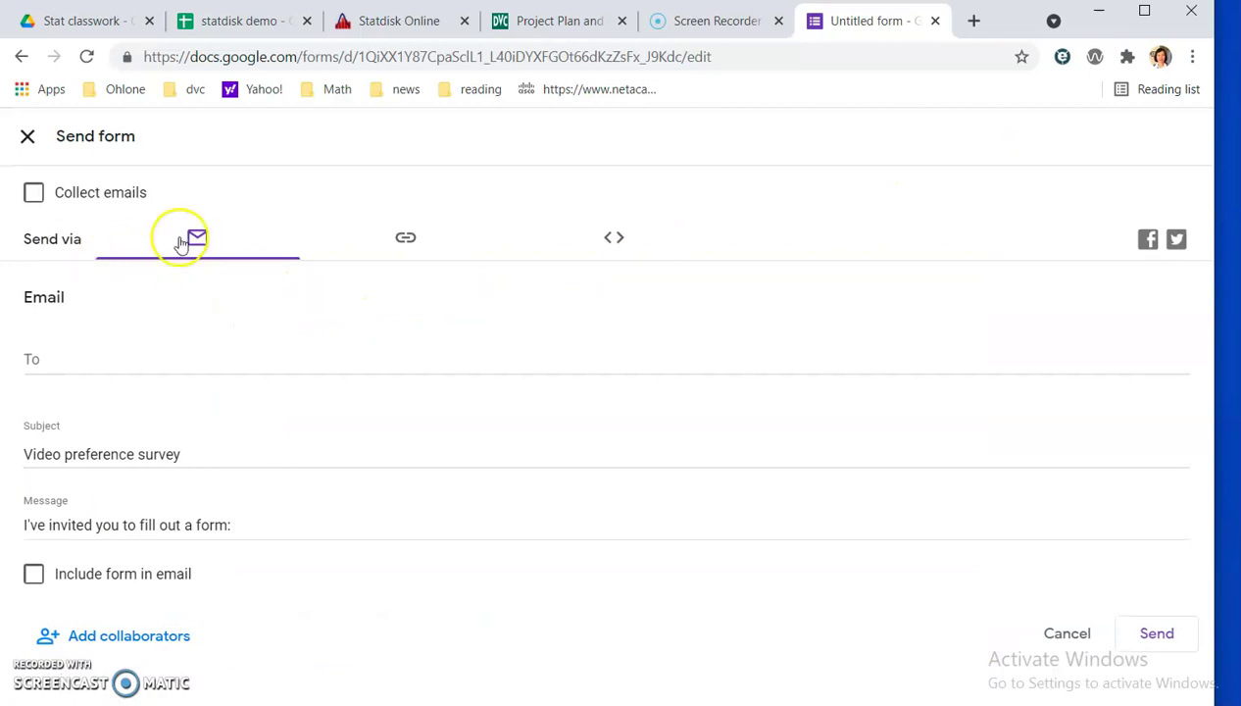
click(405, 242)
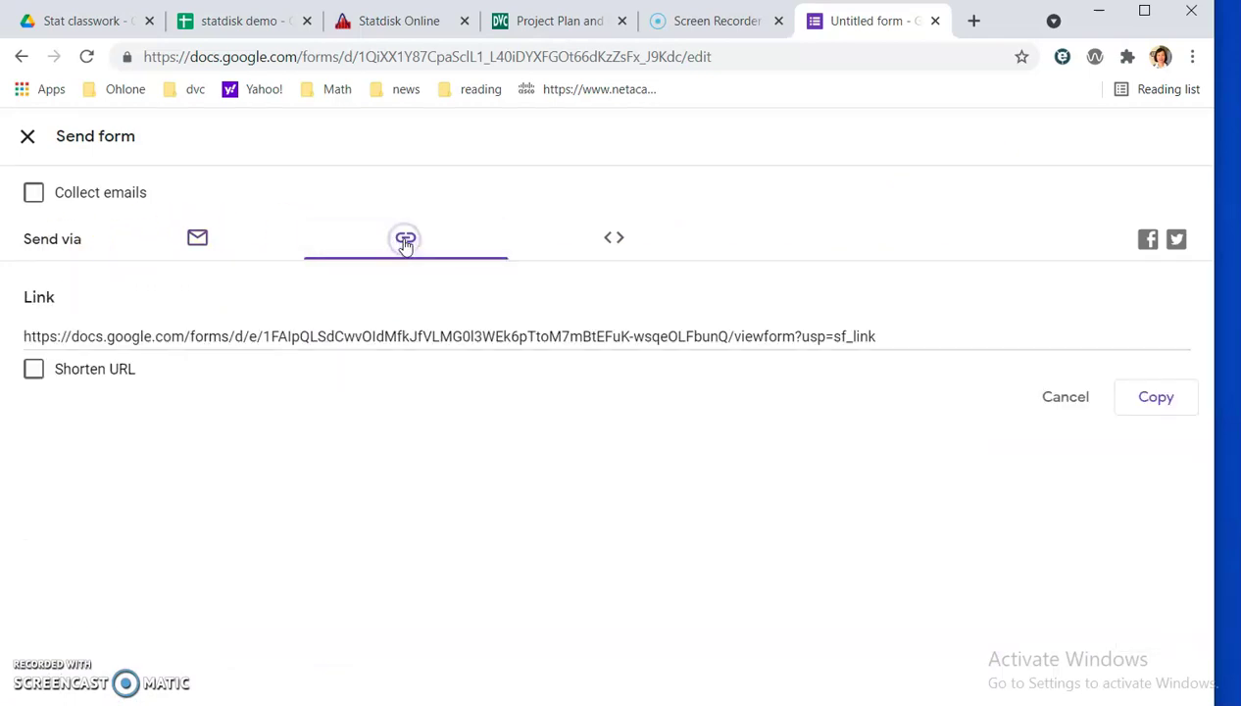
click(34, 373)
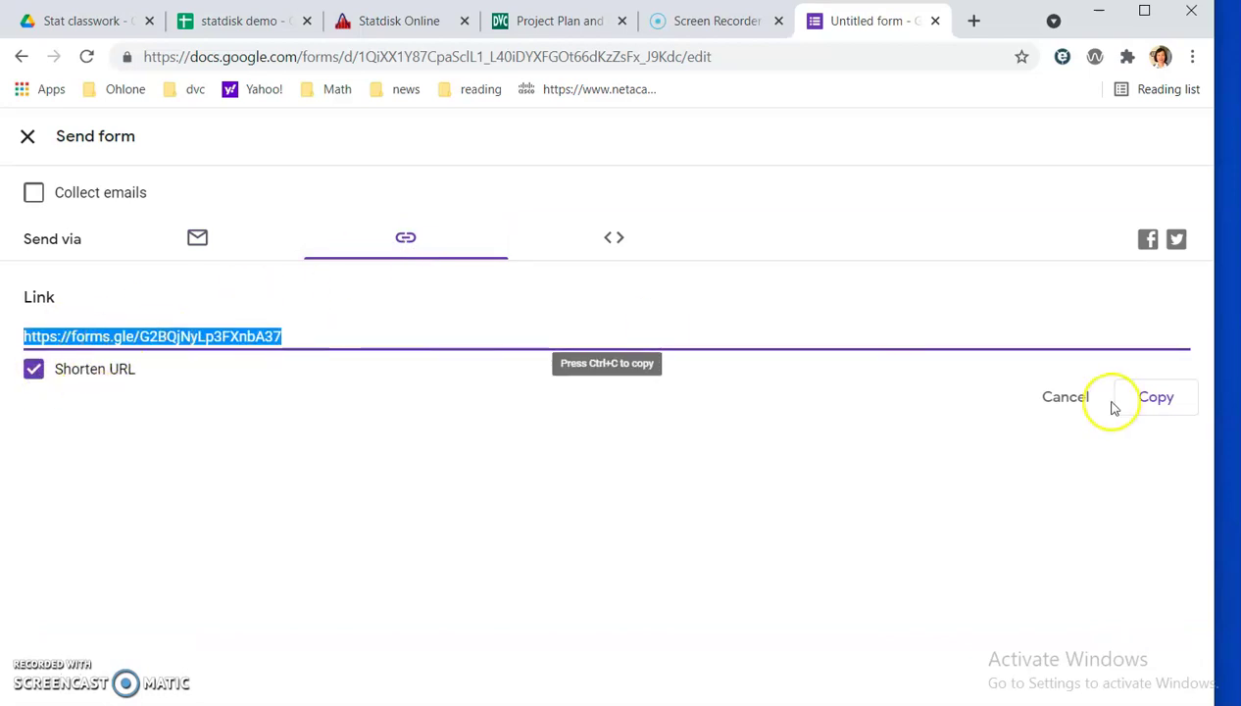
click(1157, 400)
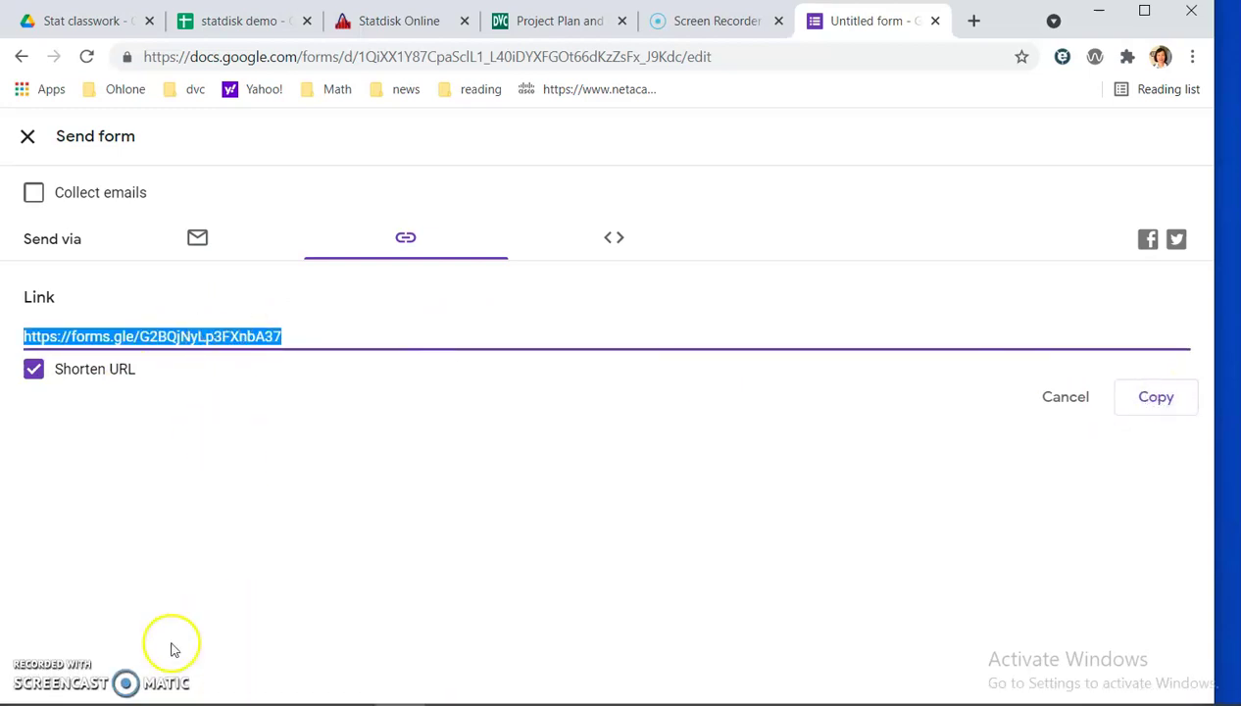
Switch to the Canvas Project Plan submission, paste the survey link below "Data collection plan or Google form link:" and submit the assignment
click(552, 24)
right_click(531, 594)
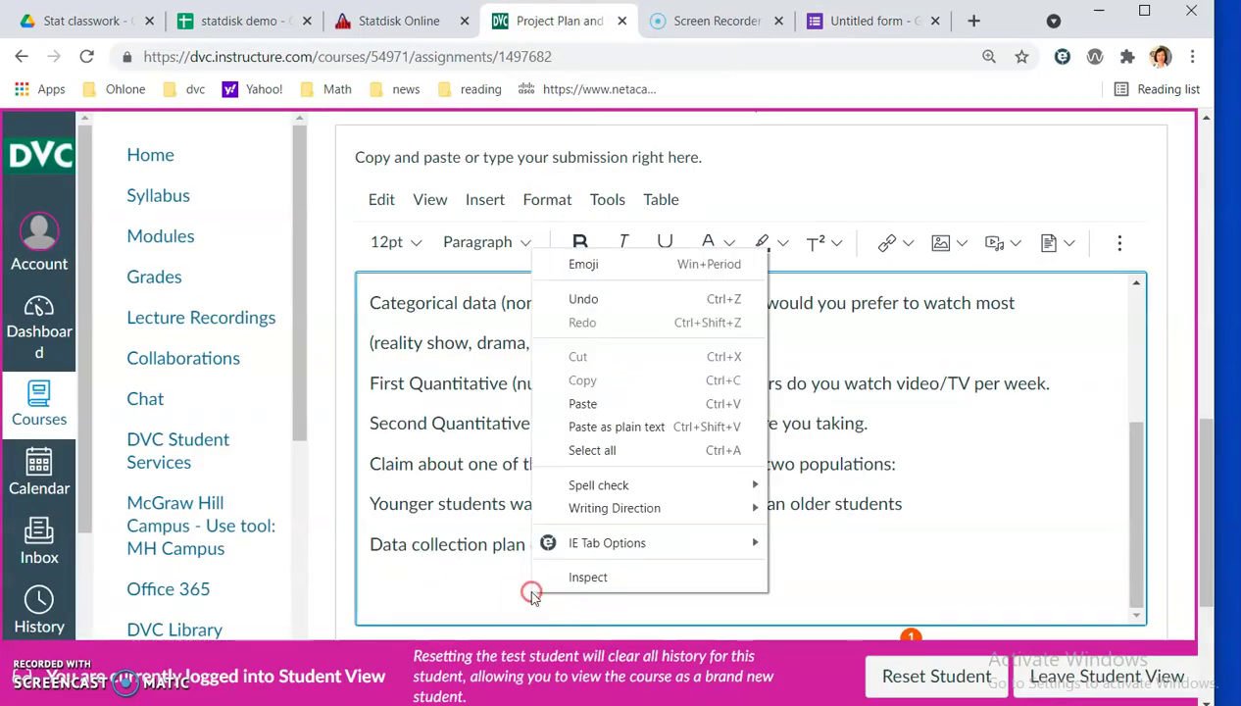
click(583, 404)
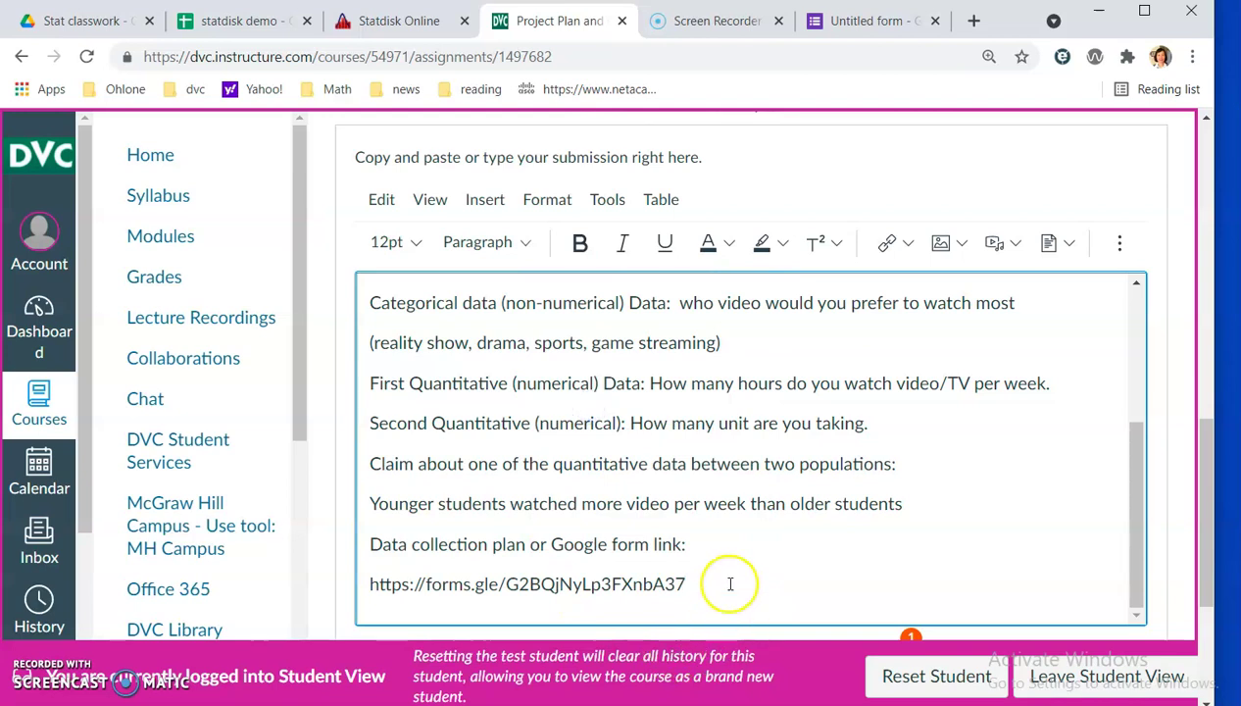
scroll(734, 579, down, 2)
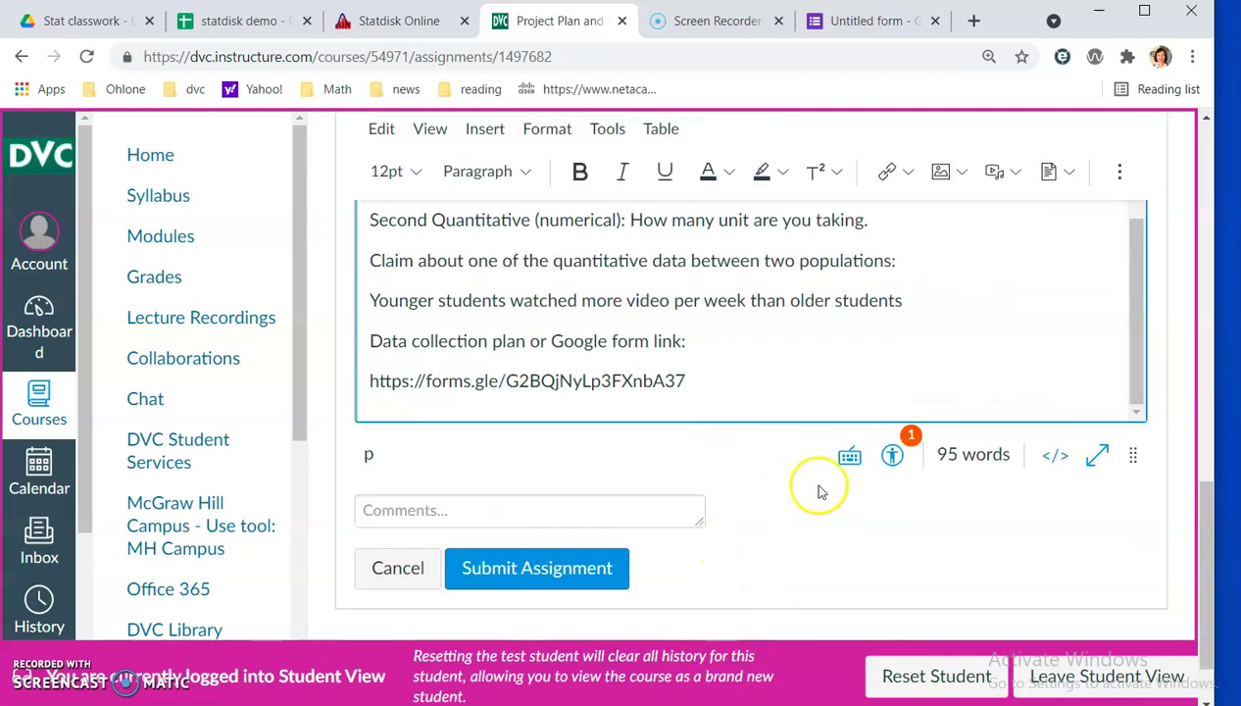
scroll(821, 492, down, 1)
click(549, 490)
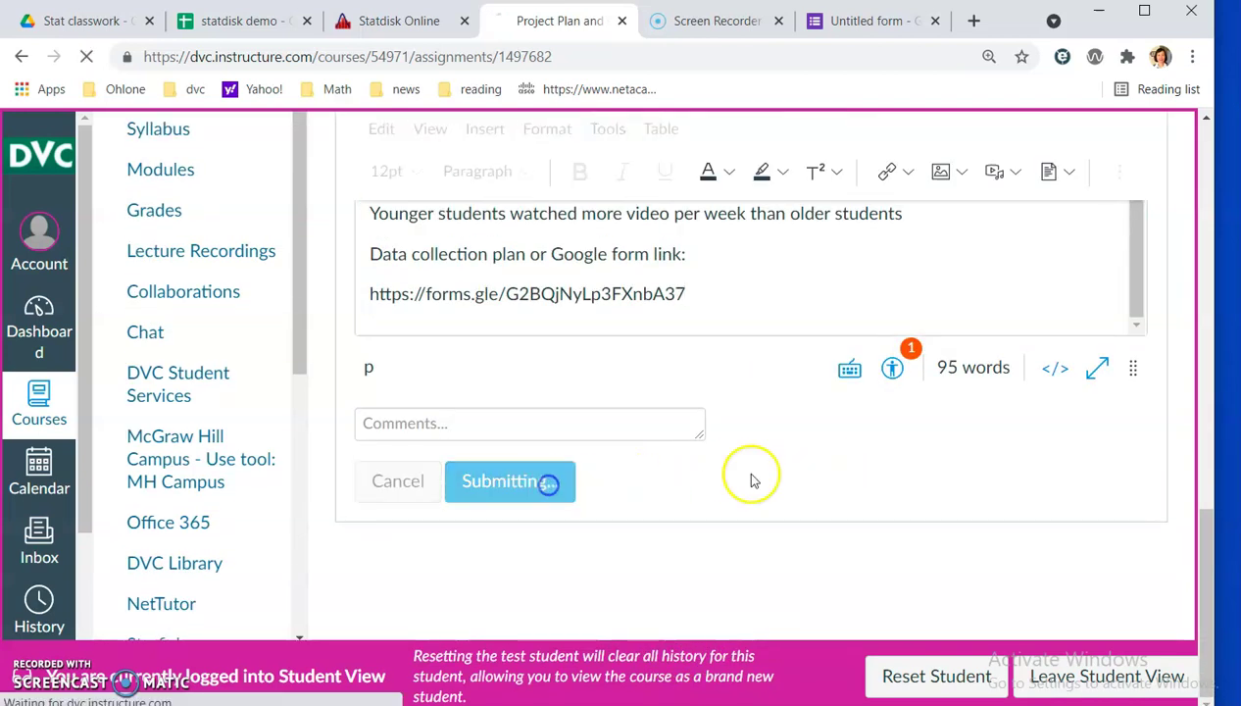